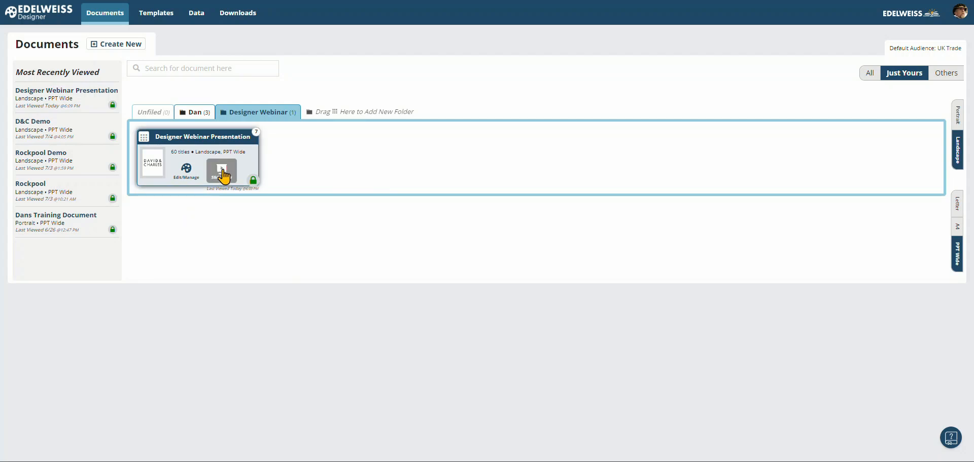
# Play the Designer Webinar Presentation slideshow and inspect the Key Selling Points field of Step-by-Step Portraits from Simple Shapes on page 2.
pyautogui.click(223, 170)
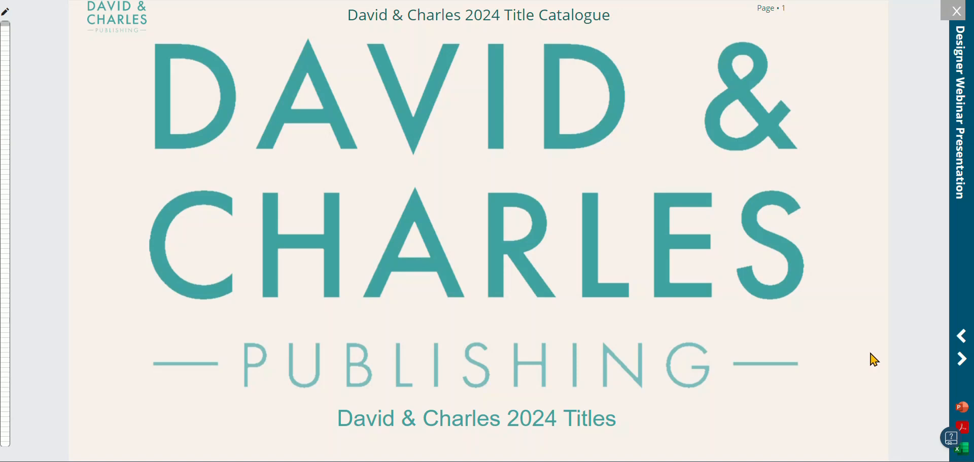
pyautogui.click(961, 365)
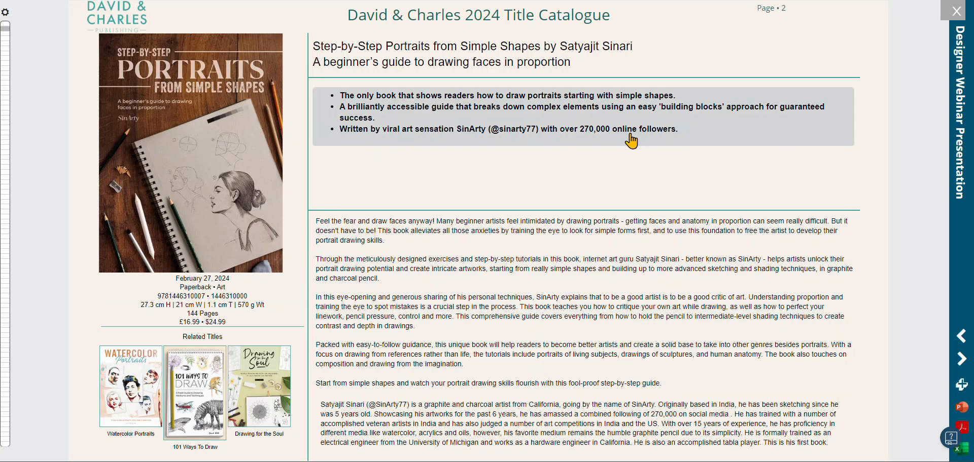
pyautogui.click(536, 114)
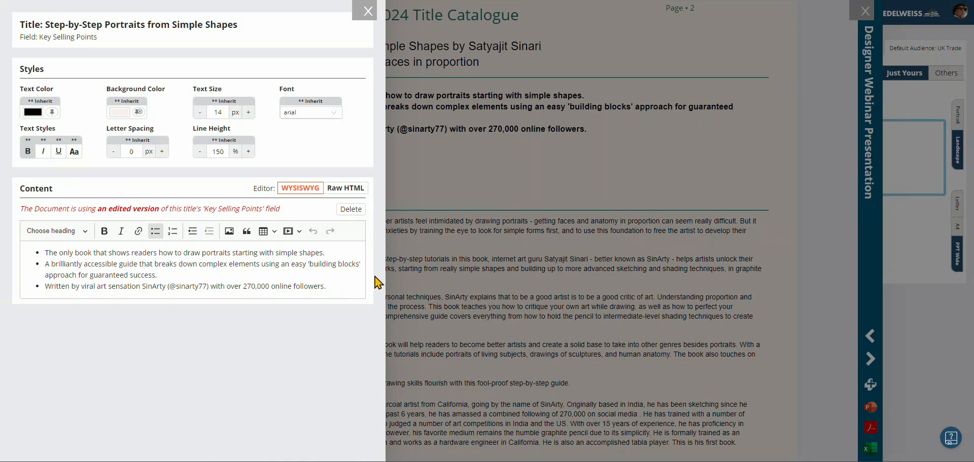
pyautogui.click(367, 10)
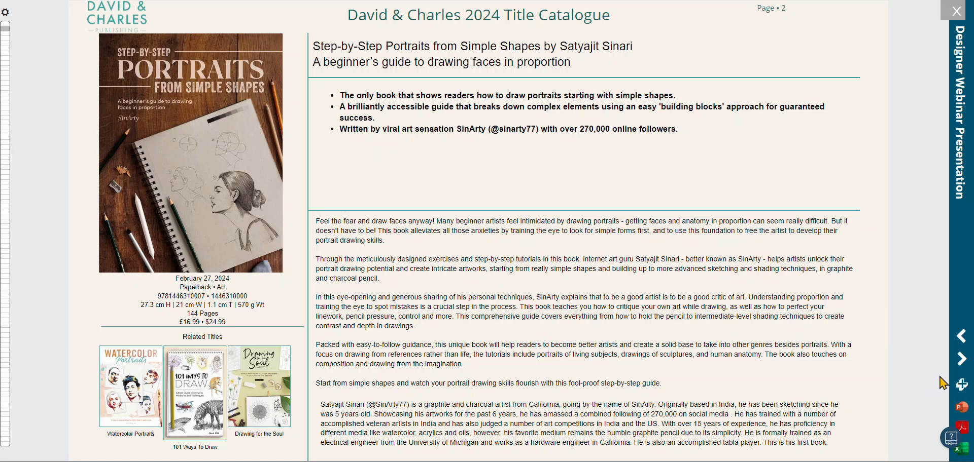
# Advance to page 5 and inspect the Interiors image settings for Figure Drawing without a Model, including the draft-marked Image #2.
pyautogui.click(961, 360)
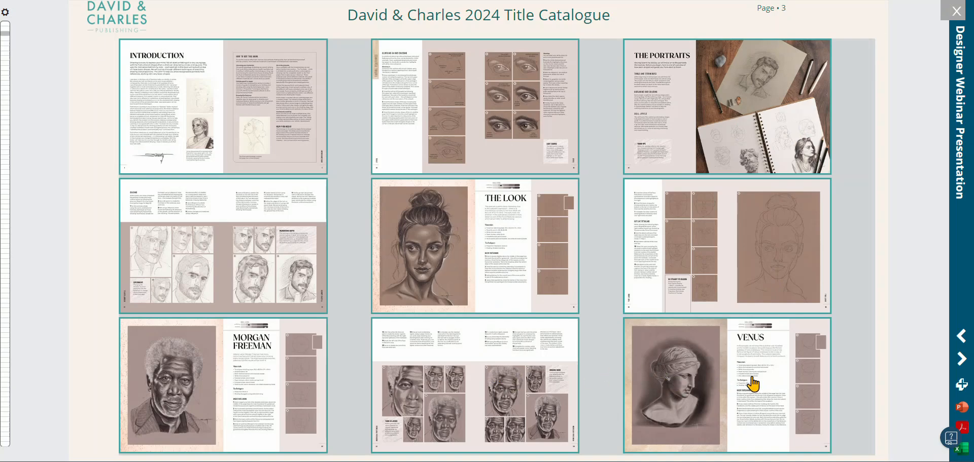
pyautogui.click(962, 360)
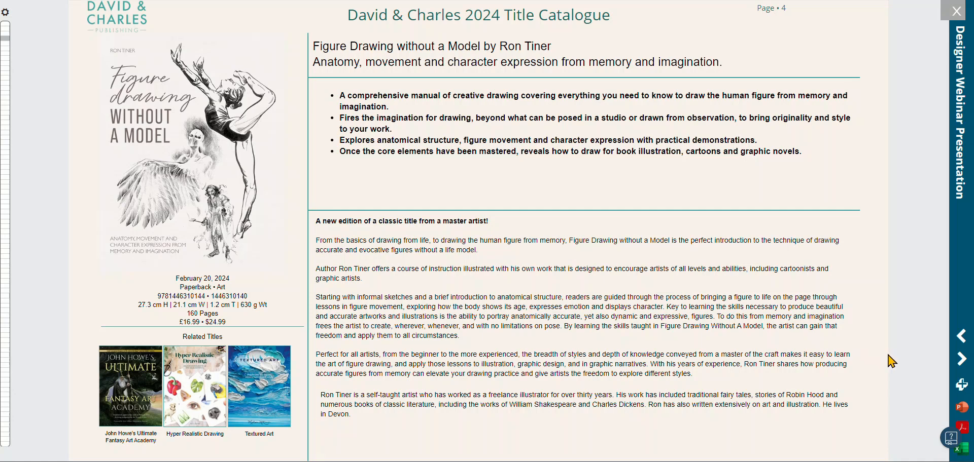
pyautogui.click(958, 363)
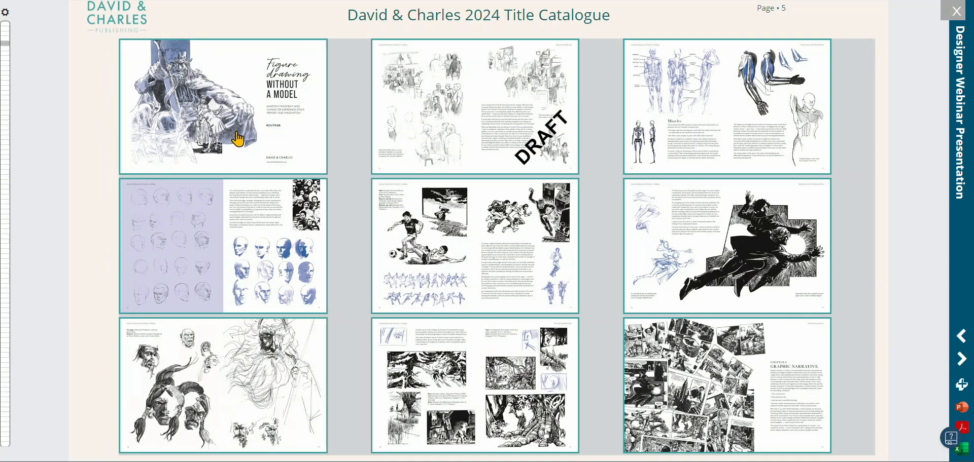
pyautogui.click(505, 128)
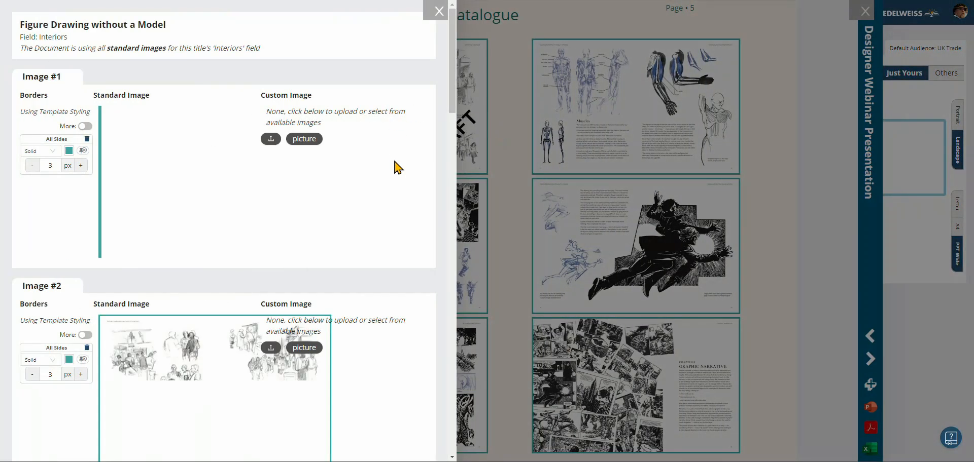
pyautogui.scroll(-2, 401, 167)
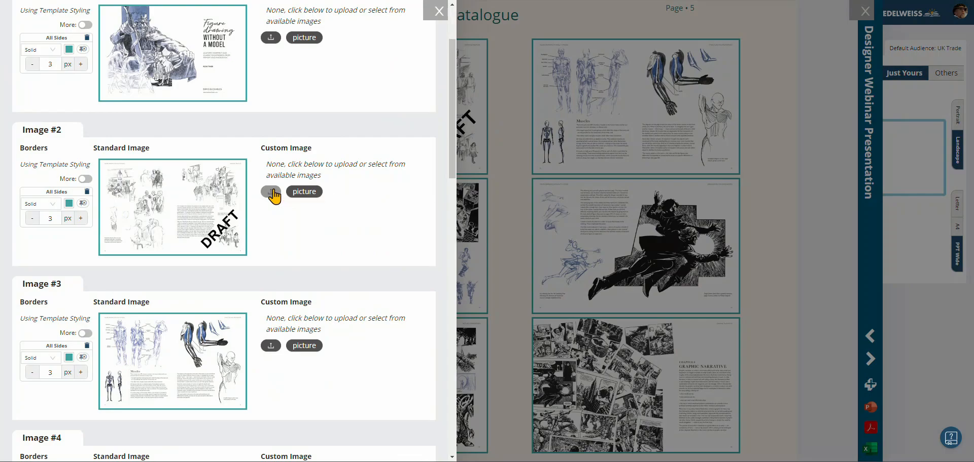
pyautogui.click(440, 11)
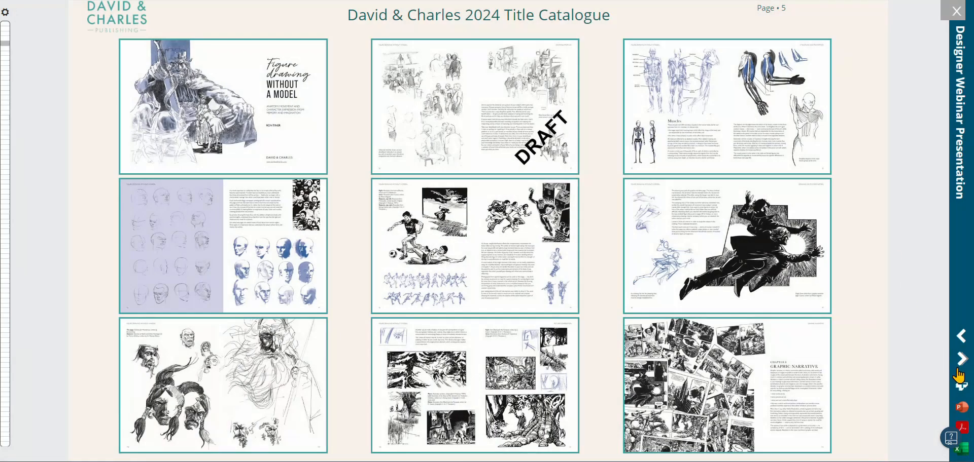
# Page through the slideshow from the Craft divider and the My Cross Stitch Doll spreads to the title grid on page 15.
pyautogui.click(955, 360)
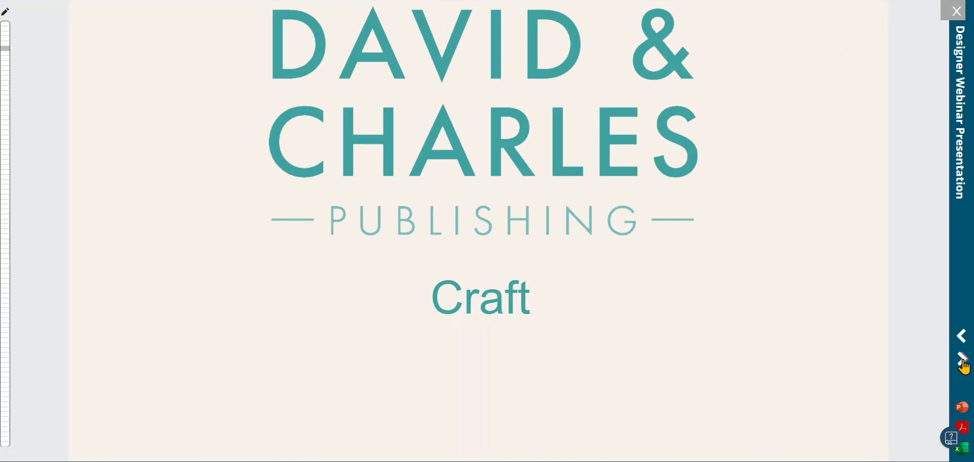
pyautogui.click(962, 362)
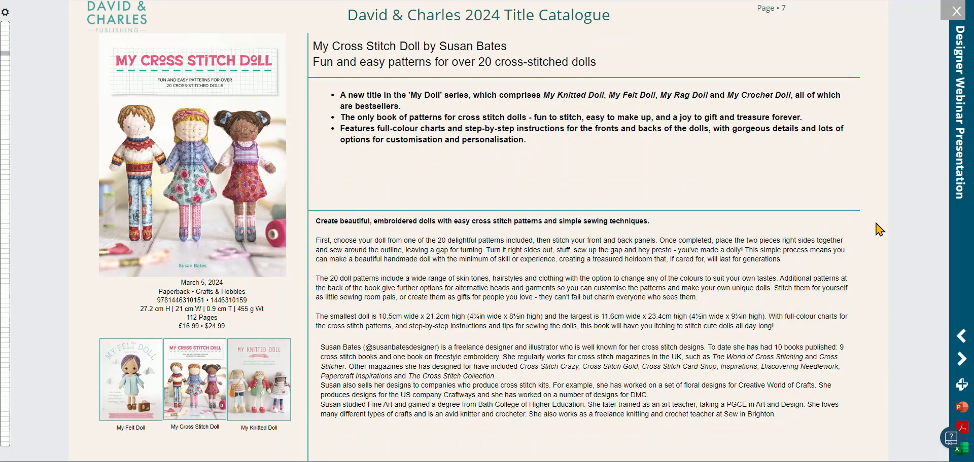
pyautogui.click(963, 361)
pyautogui.click(963, 361)
pyautogui.click(963, 361)
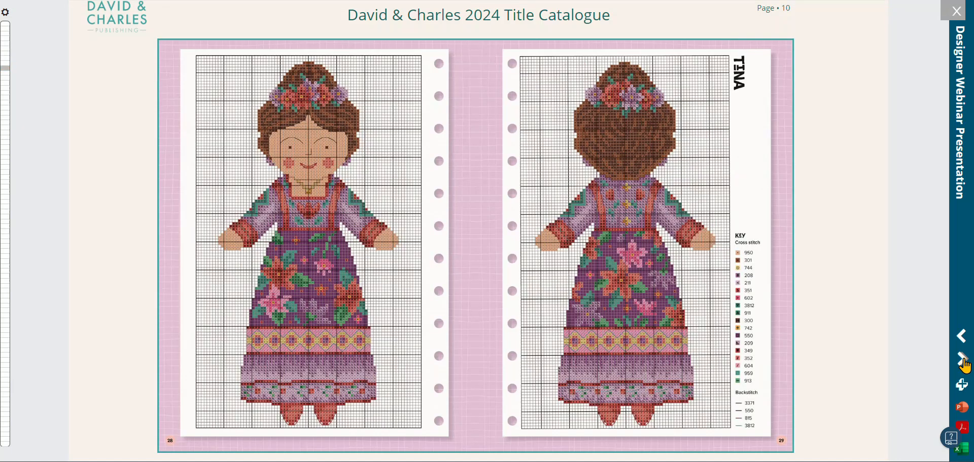
pyautogui.click(963, 362)
pyautogui.click(963, 361)
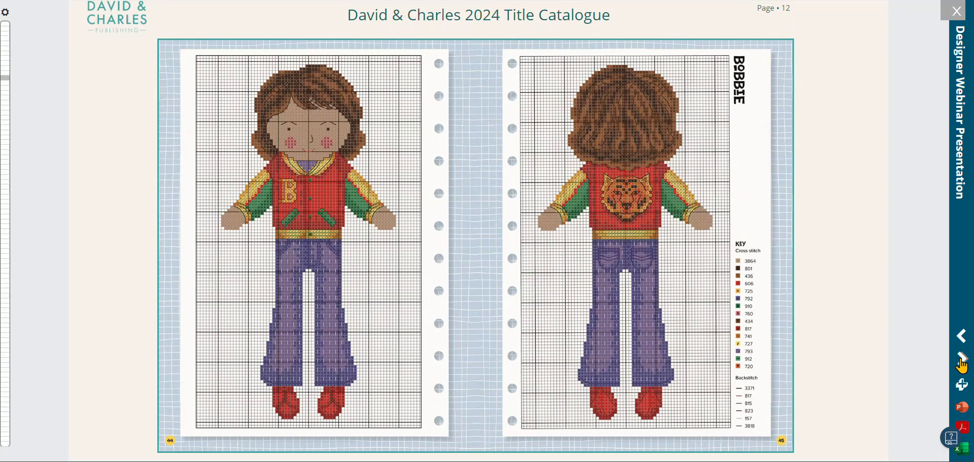
pyautogui.click(962, 361)
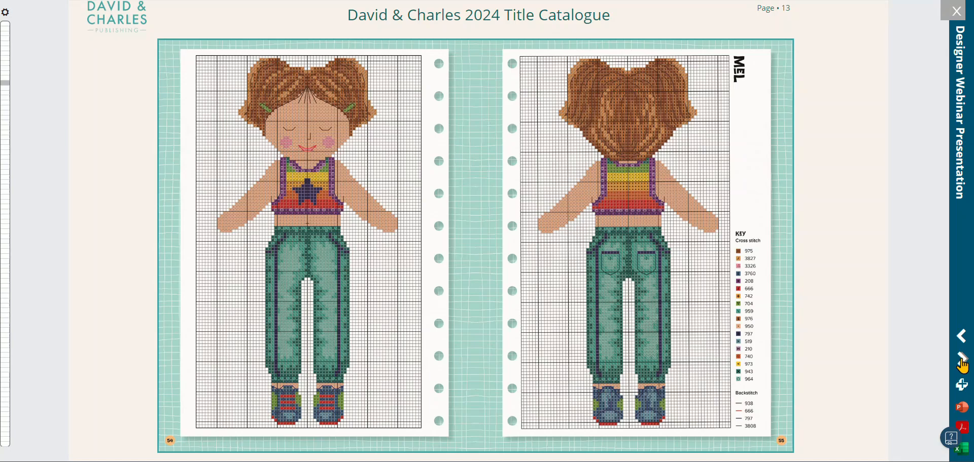
pyautogui.click(962, 361)
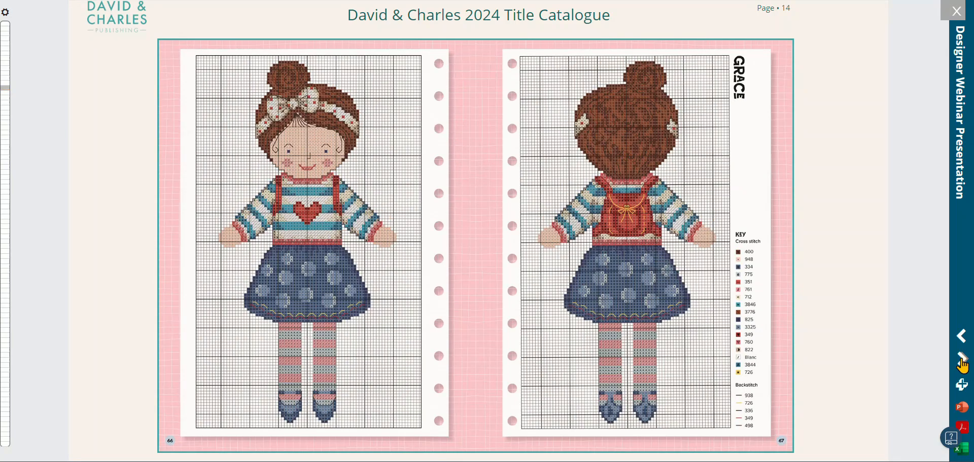
pyautogui.click(962, 361)
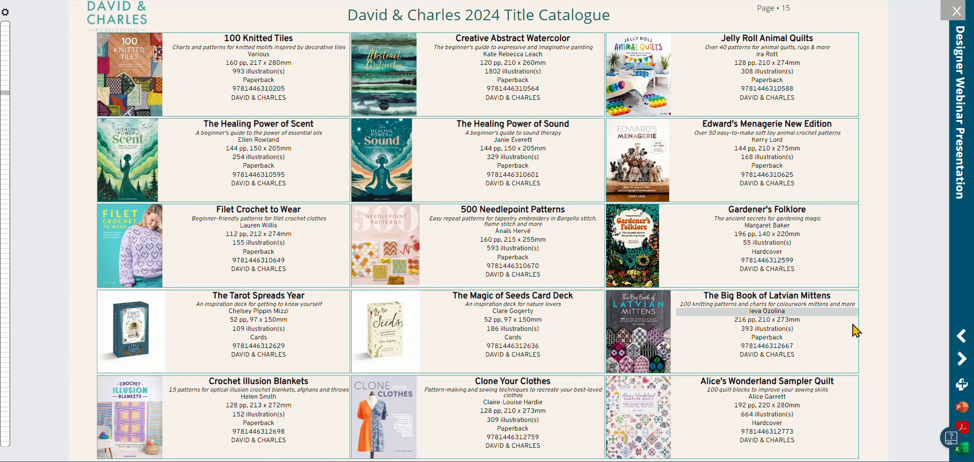
# View the Knit a Box of Socks pages 16 and 17, and jump to the title index near the presentation's end.
pyautogui.click(960, 359)
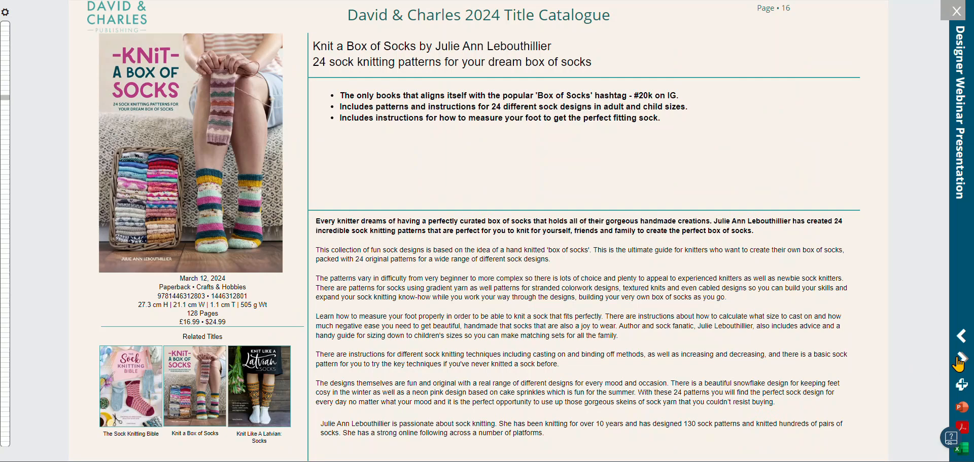
pyautogui.click(960, 361)
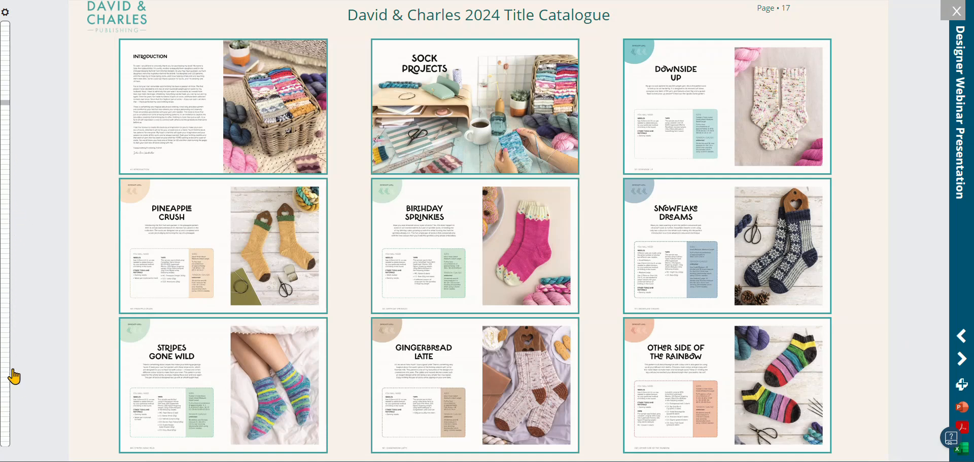
pyautogui.click(7, 440)
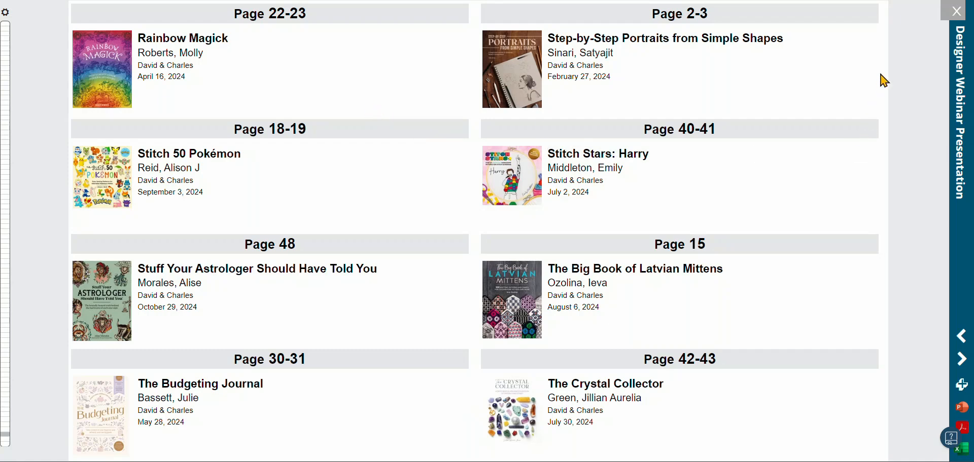
# Exit the slideshow and open the Designer Webinar Presentation document for editing and management.
pyautogui.click(957, 11)
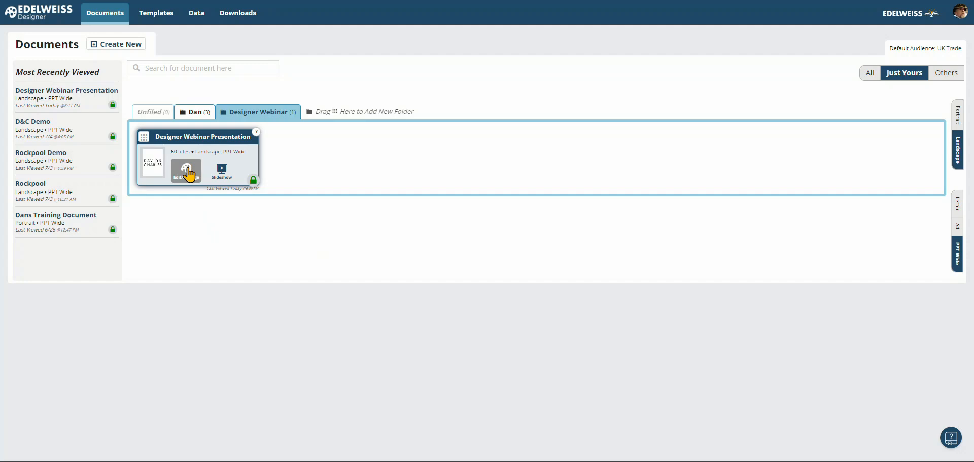
pyautogui.click(188, 172)
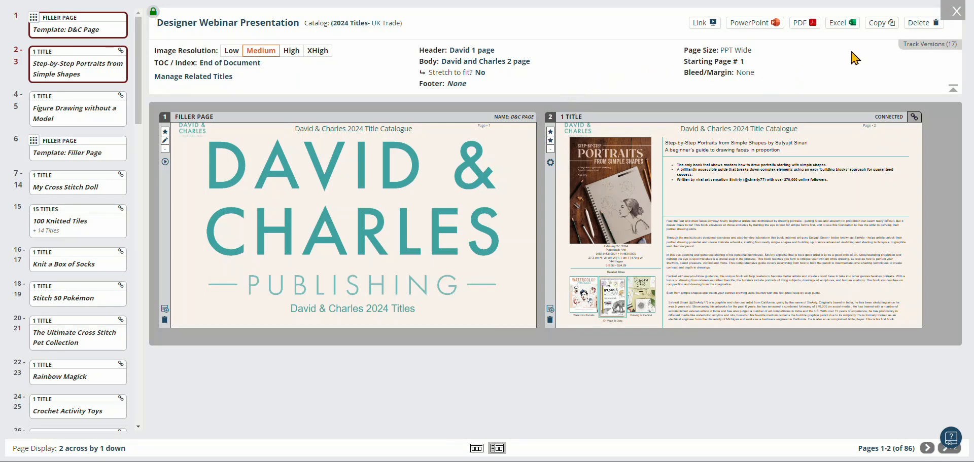
# Set the editor's page display to 2 across by 4 down.
pyautogui.click(895, 449)
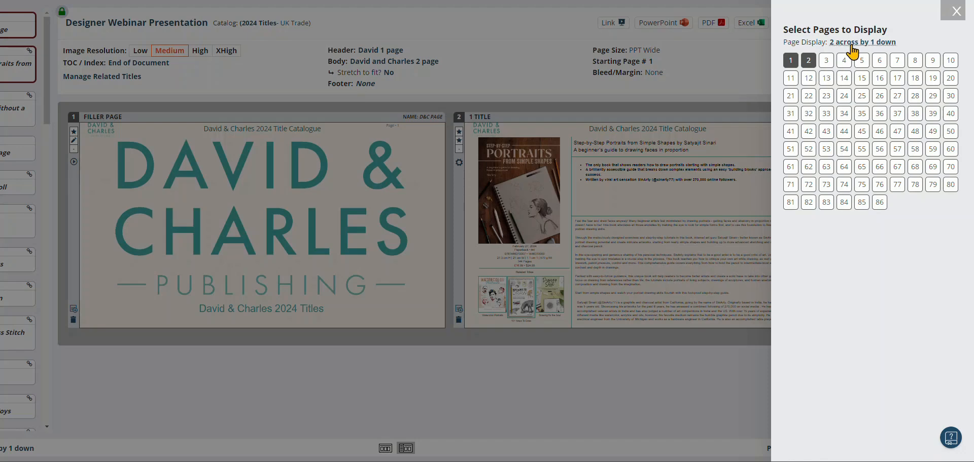
pyautogui.click(853, 44)
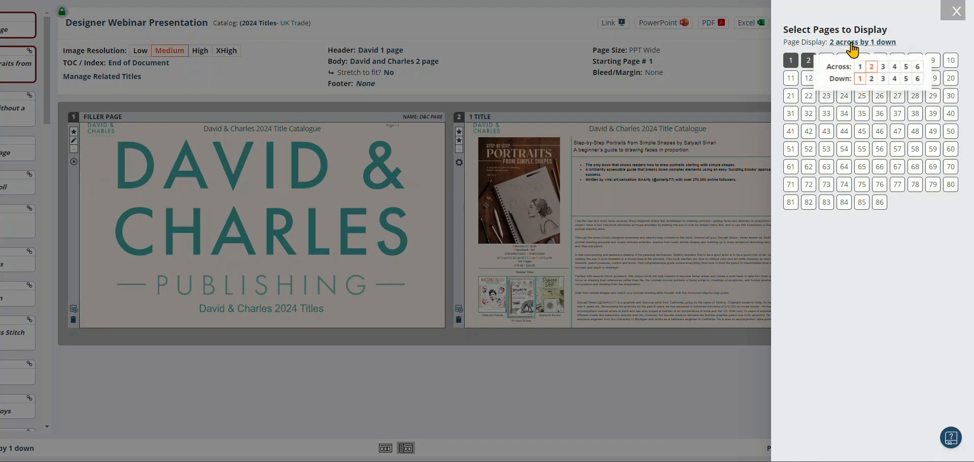
pyautogui.click(894, 80)
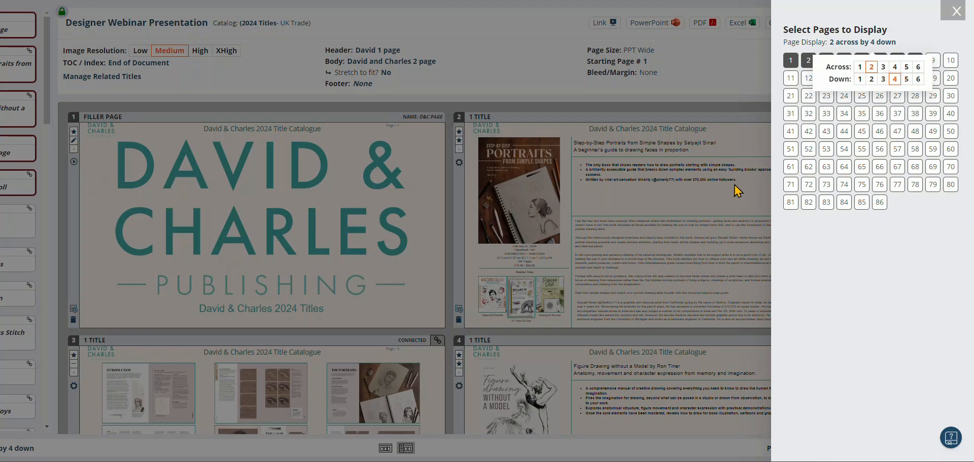
pyautogui.click(956, 12)
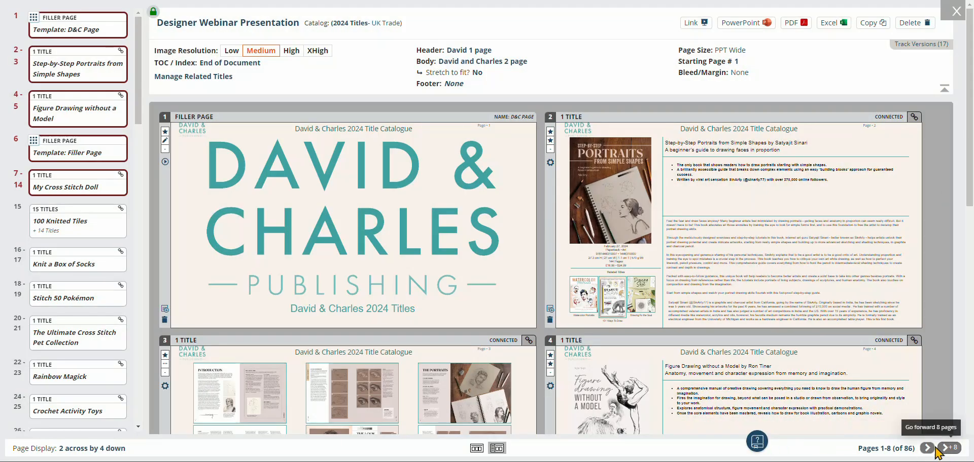
# Set the editor's page display back to 2 across by 1 down.
pyautogui.click(898, 450)
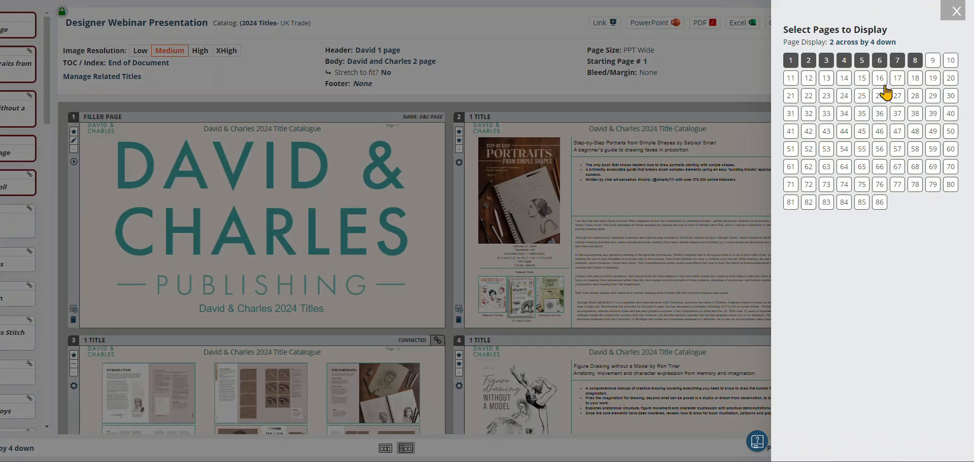
pyautogui.click(848, 43)
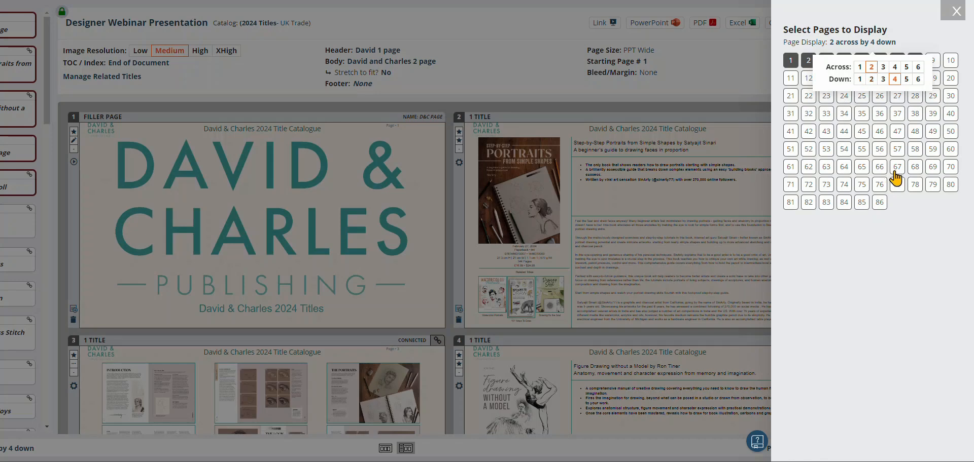
pyautogui.click(914, 215)
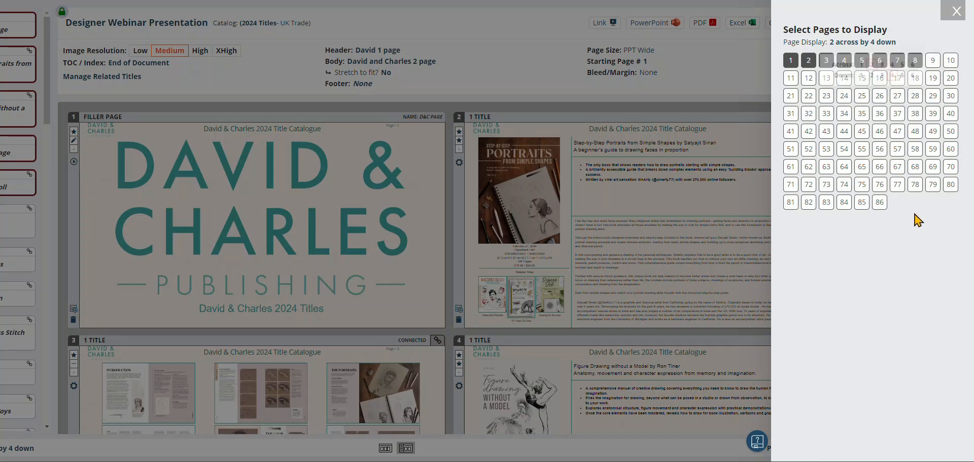
pyautogui.click(860, 43)
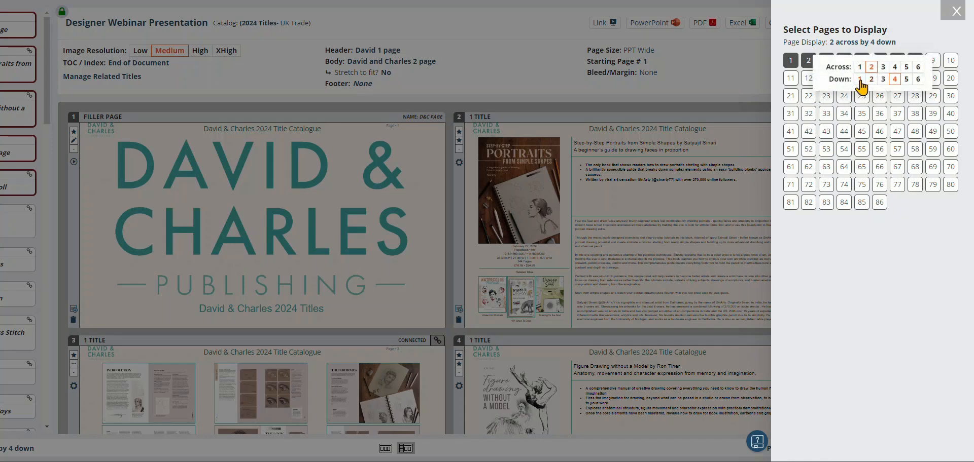
pyautogui.click(860, 79)
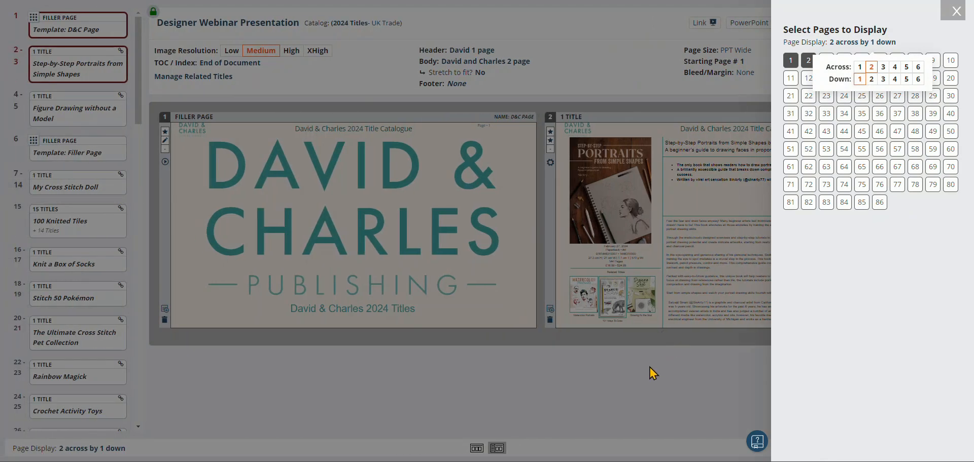
pyautogui.click(956, 11)
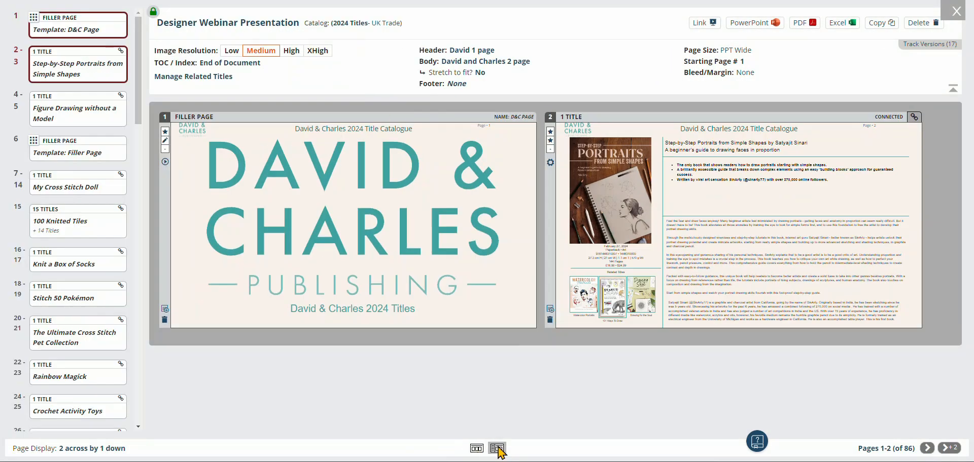
# Hide the page list beside the previews to enlarge the pages, and show the list again.
pyautogui.click(476, 449)
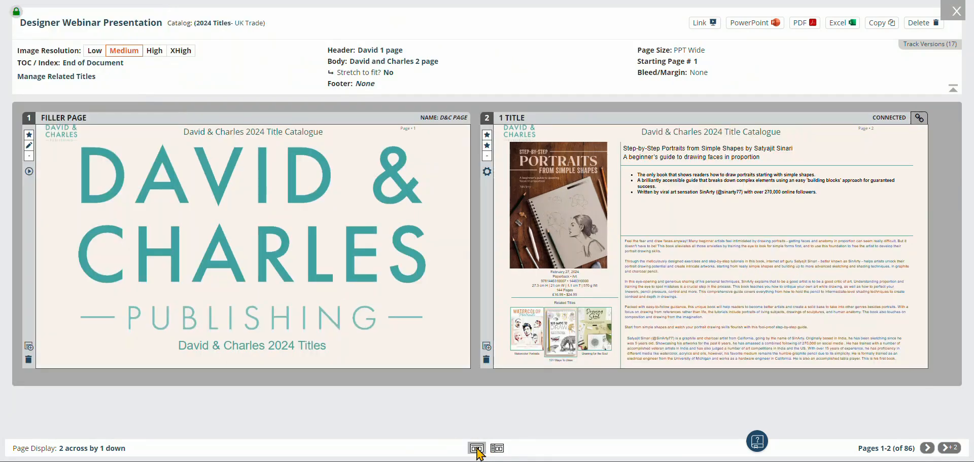
pyautogui.click(497, 448)
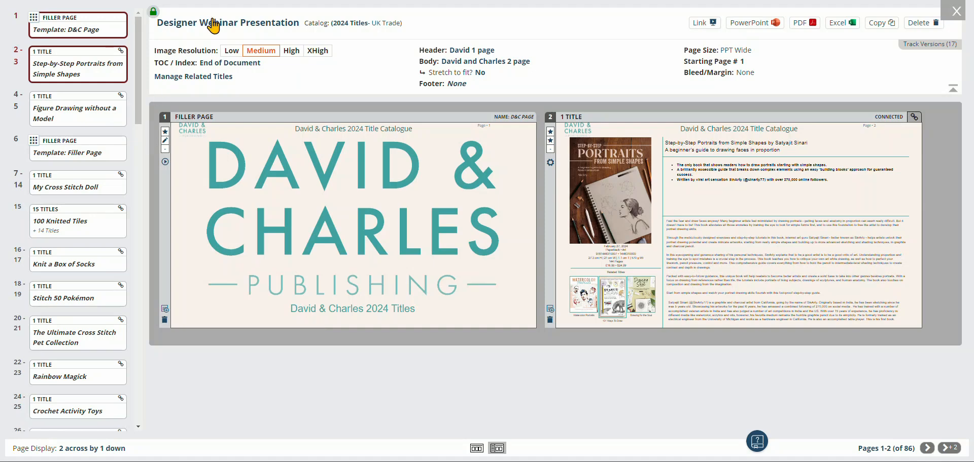
# Open the document name for editing, and view the option to create an editable collection from the 2024 Titles catalog.
pyautogui.click(242, 23)
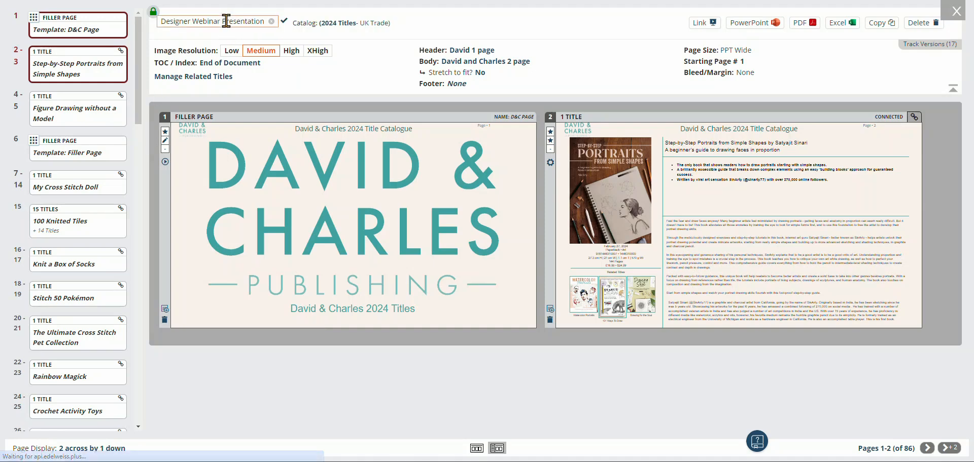
pyautogui.moveTo(247, 23); pyautogui.dragTo(203, 20)
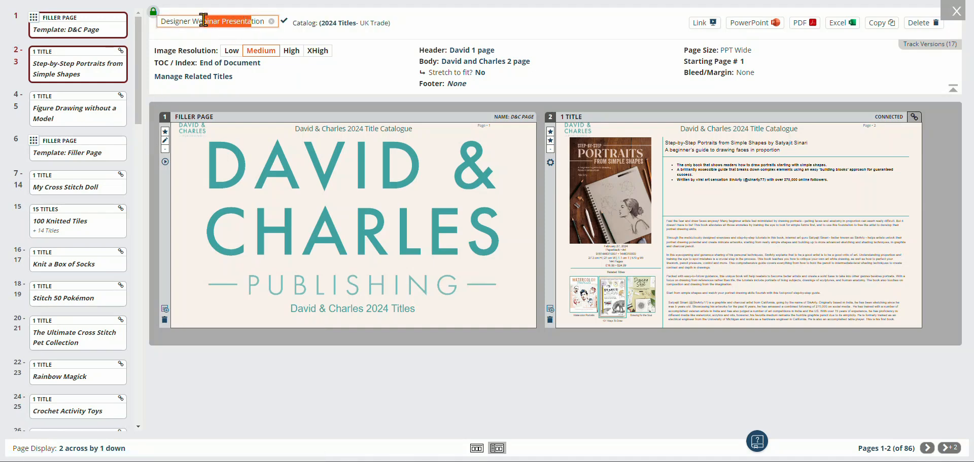
pyautogui.click(288, 34)
pyautogui.click(342, 23)
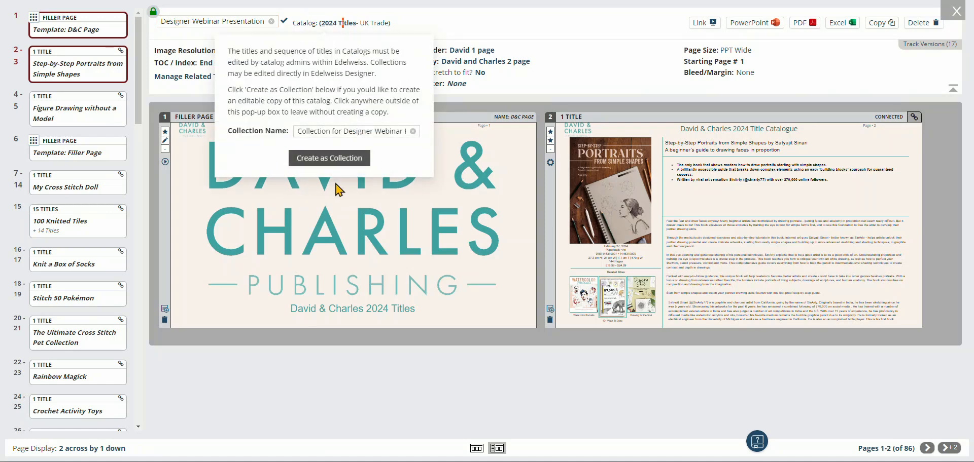
pyautogui.click(451, 32)
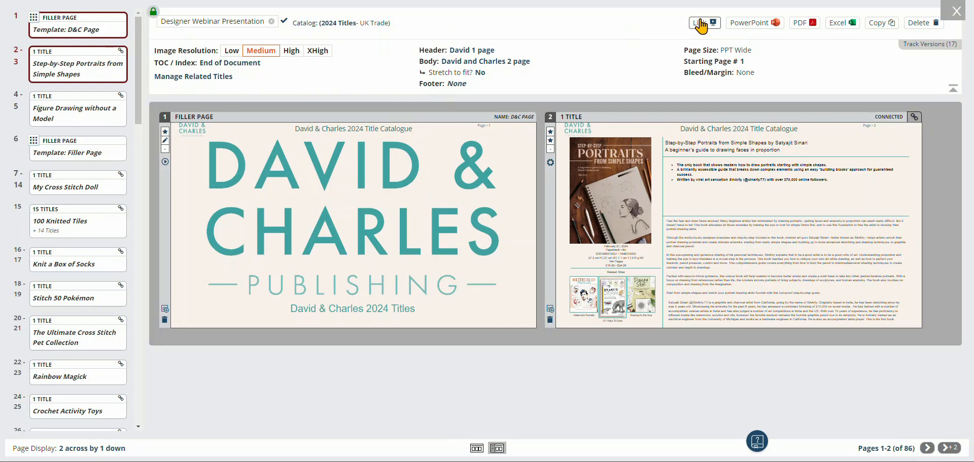
# View the share link to the document presentation and close its dialog.
pyautogui.click(700, 24)
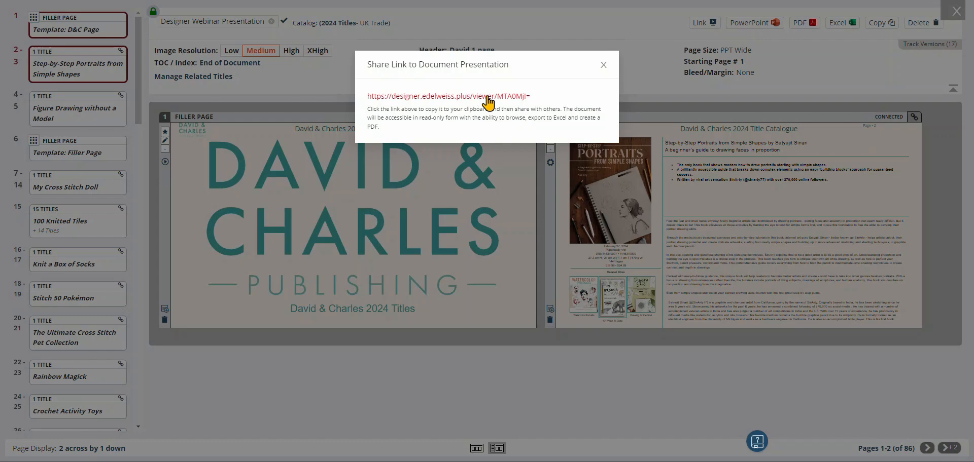
pyautogui.click(603, 65)
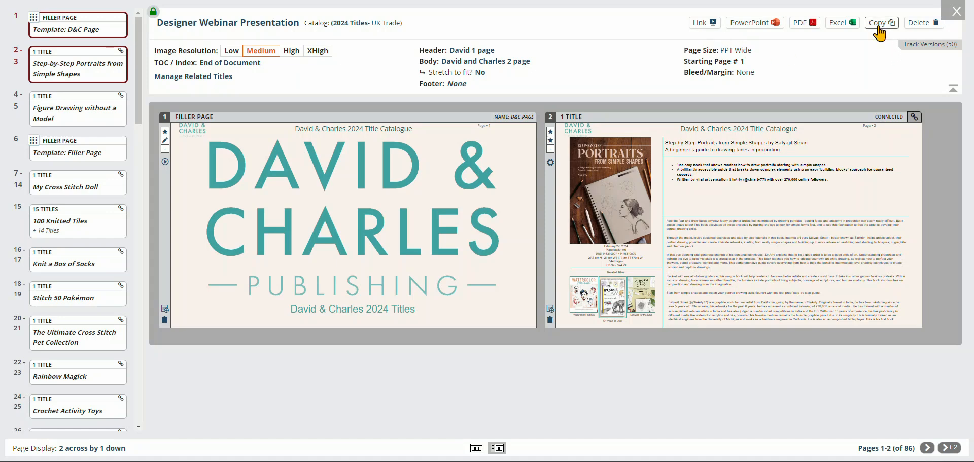
# Review the document's version history with its revert options, and close it.
pyautogui.click(927, 44)
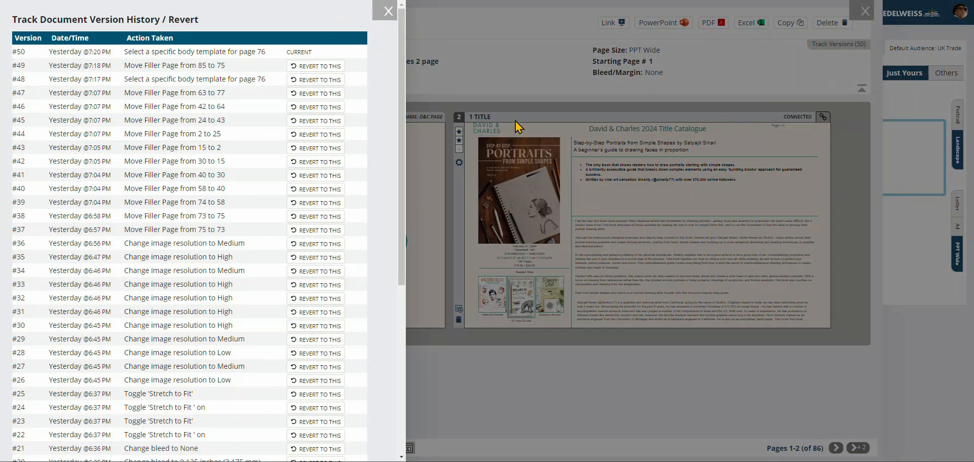
pyautogui.scroll(-5, 305, 147)
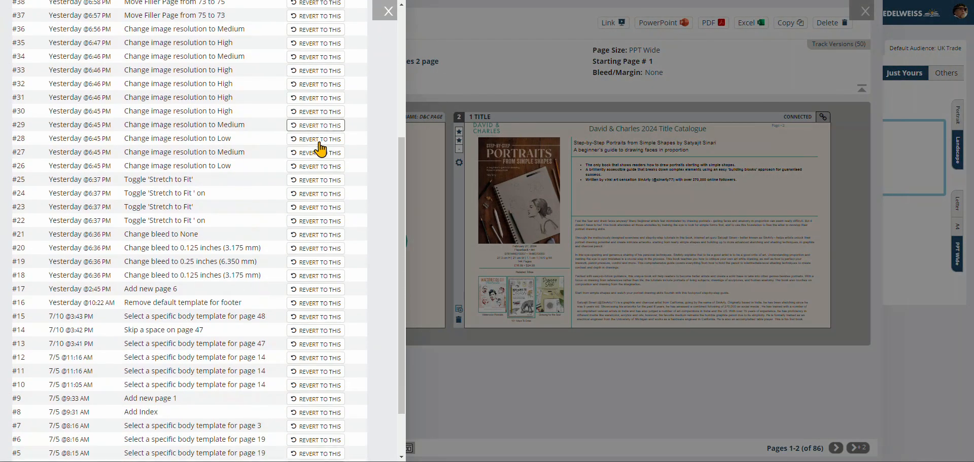
pyautogui.scroll(-1, 316, 150)
pyautogui.click(389, 10)
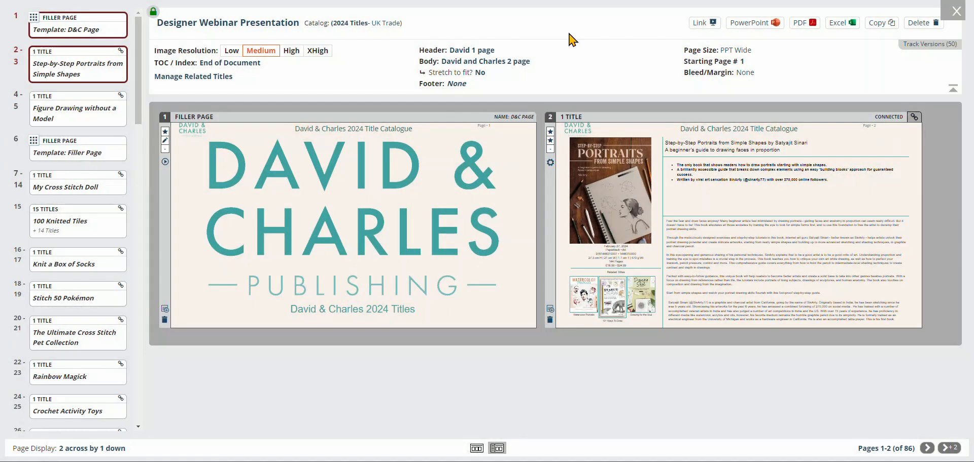
# Try bleed/margin values of 0.125 inches and 0.25 inches, and set the bleed/margin back to None.
pyautogui.click(740, 73)
pyautogui.click(779, 122)
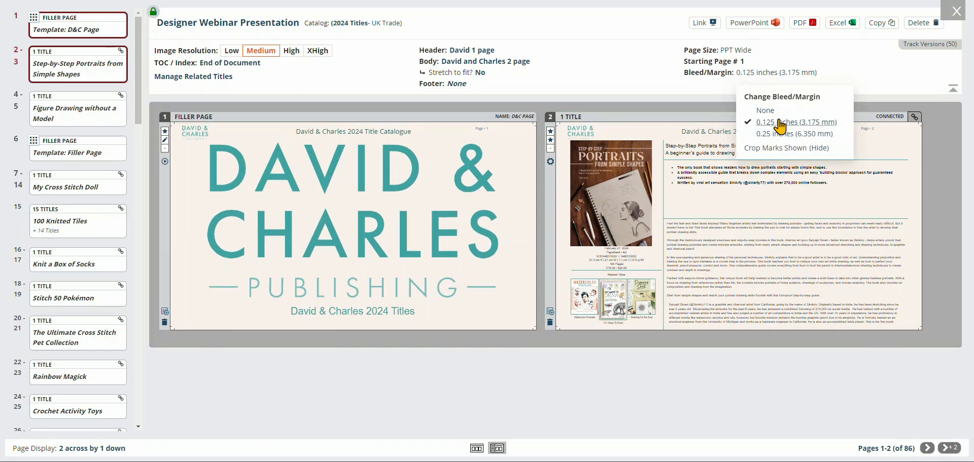
pyautogui.click(776, 135)
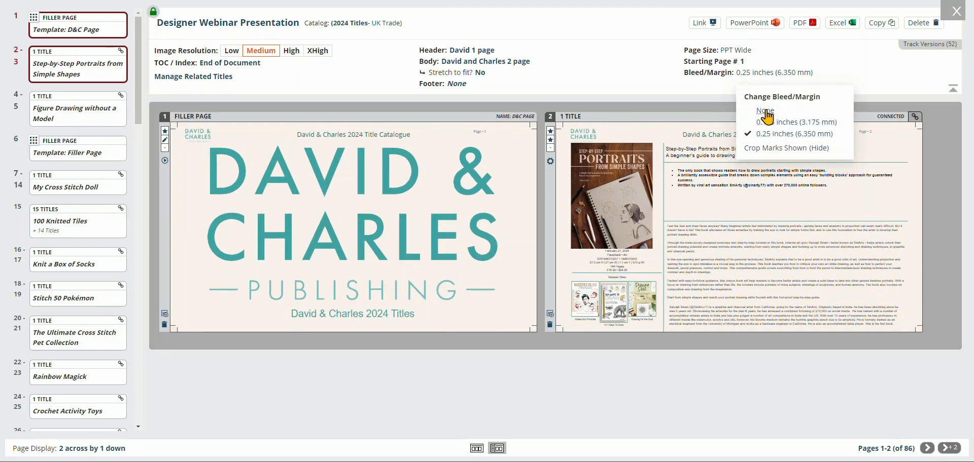
pyautogui.click(765, 112)
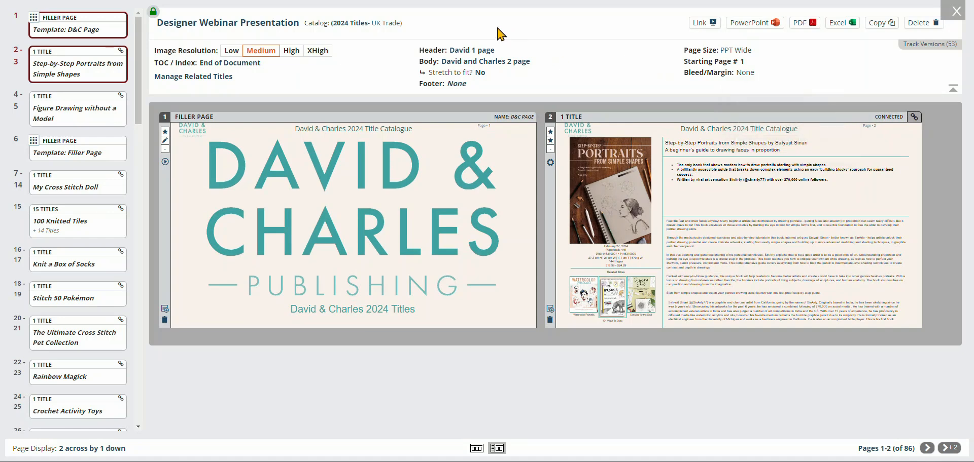
# Browse the available templates for swapping the document's default body template, and close the selection without choosing one.
pyautogui.click(479, 64)
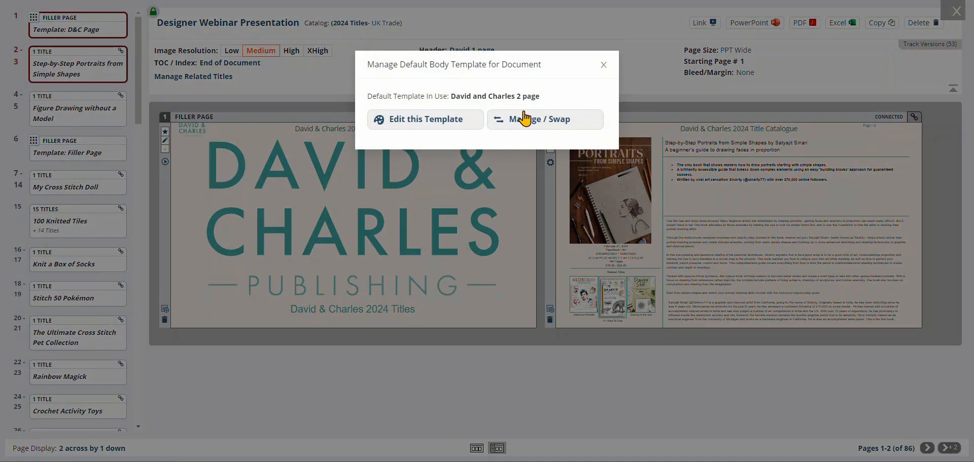
pyautogui.click(527, 118)
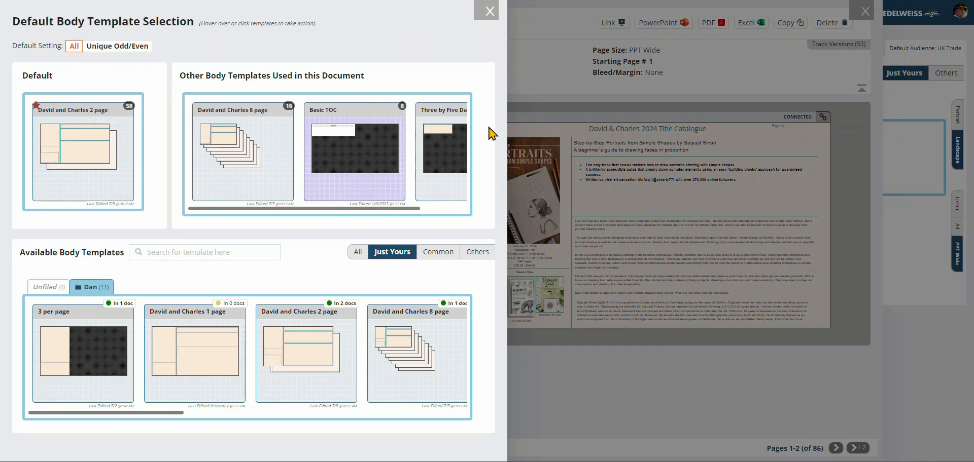
pyautogui.moveTo(157, 416); pyautogui.dragTo(218, 418)
pyautogui.moveTo(243, 342)
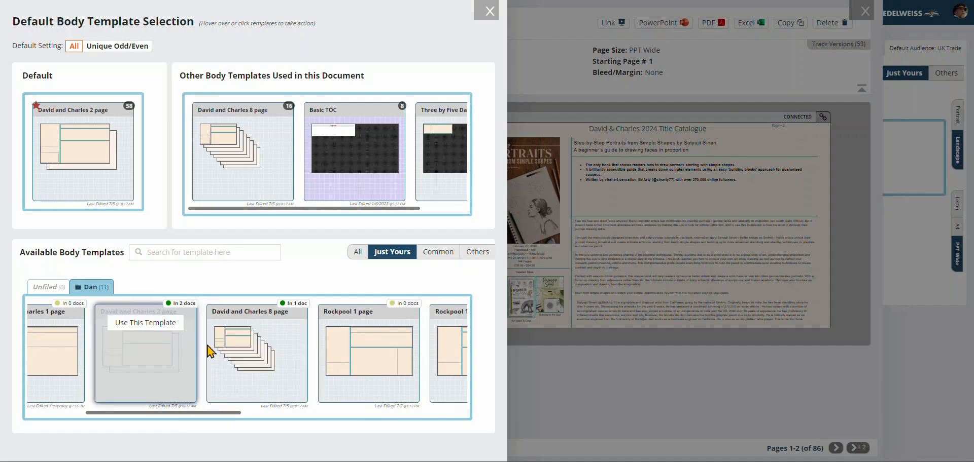
pyautogui.moveTo(332, 360)
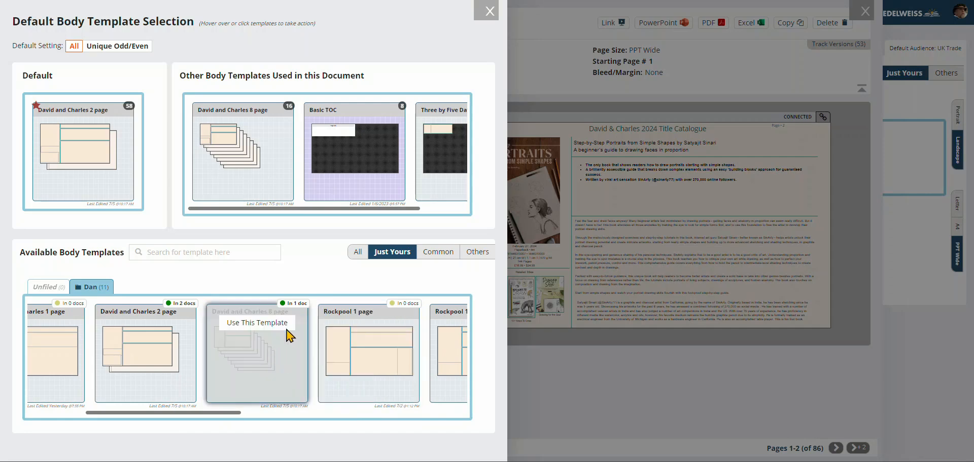
pyautogui.click(487, 12)
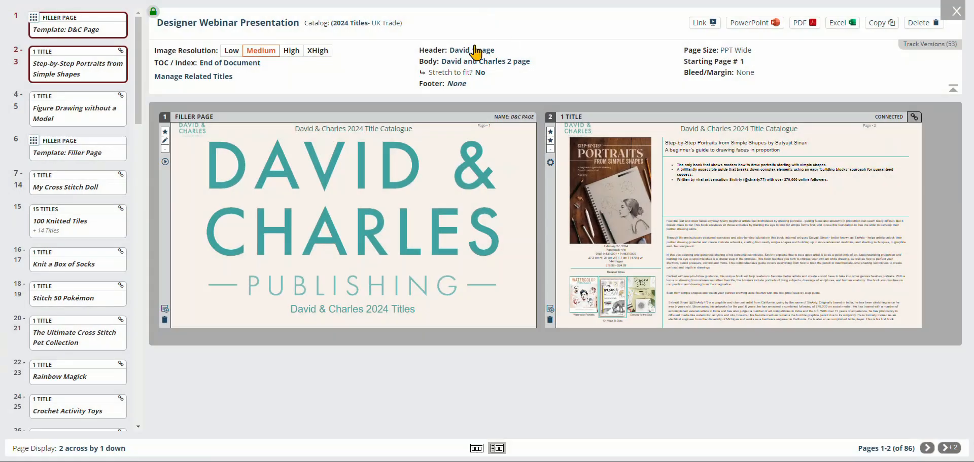
# View the available templates for swapping the document's default header template, and close the selection.
pyautogui.click(468, 52)
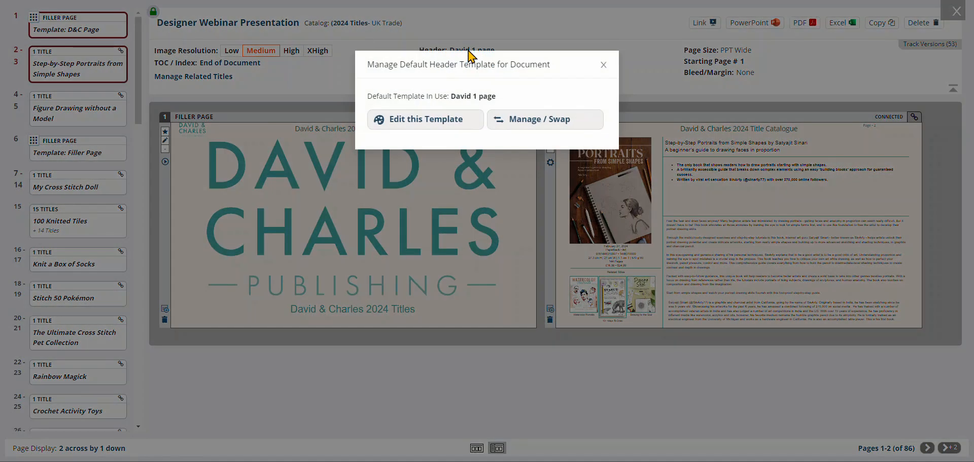
pyautogui.click(534, 122)
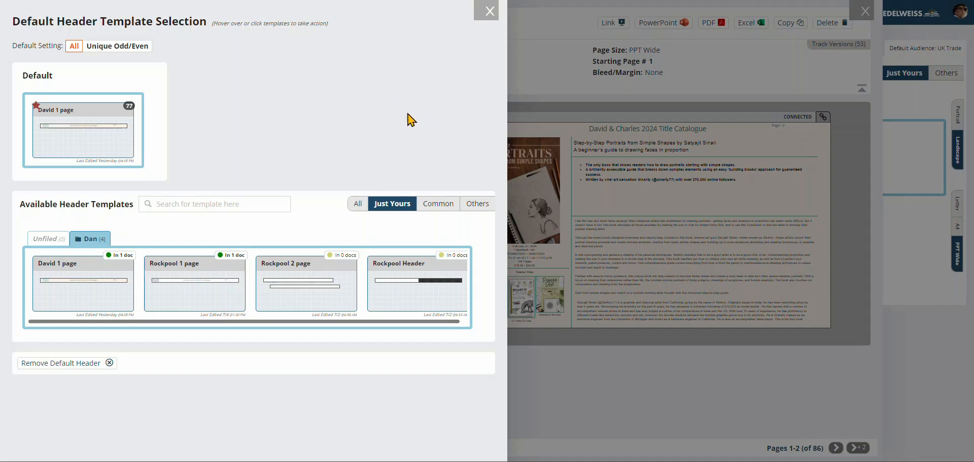
pyautogui.click(489, 11)
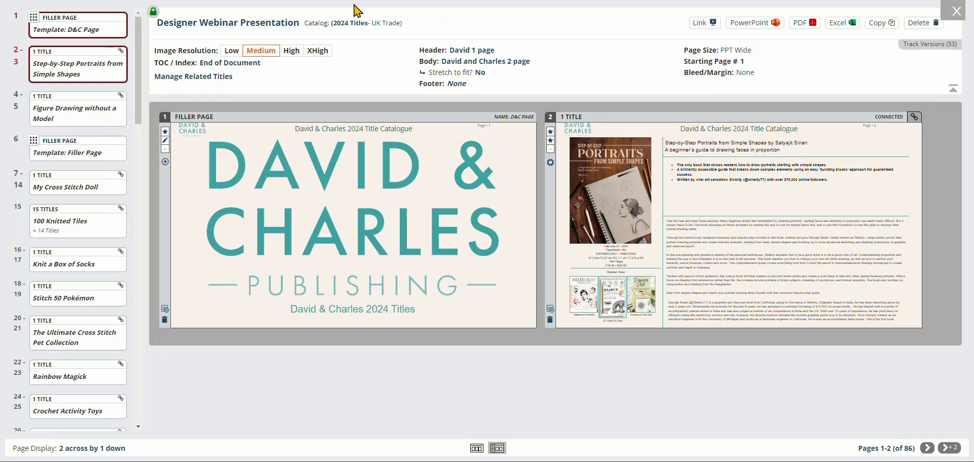
# Try the High and Low image resolutions, and set the document's image resolution back to Medium.
pyautogui.moveTo(153, 12)
pyautogui.click(292, 52)
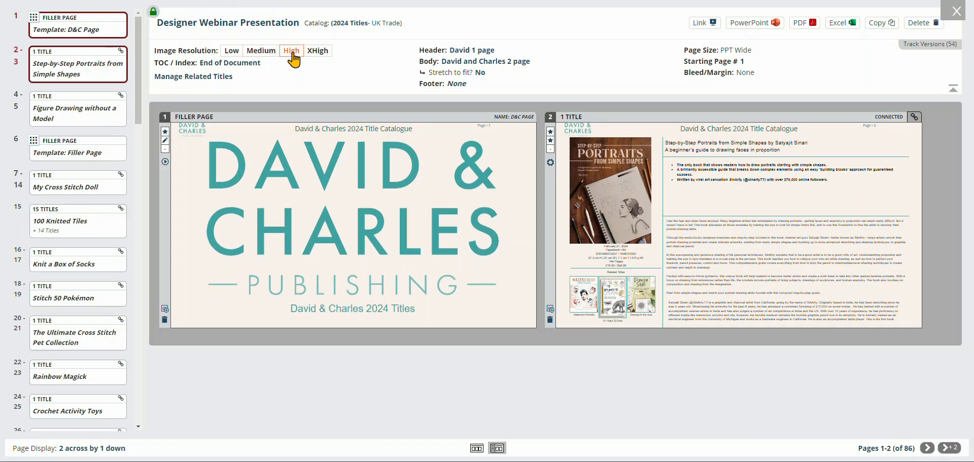
pyautogui.click(262, 51)
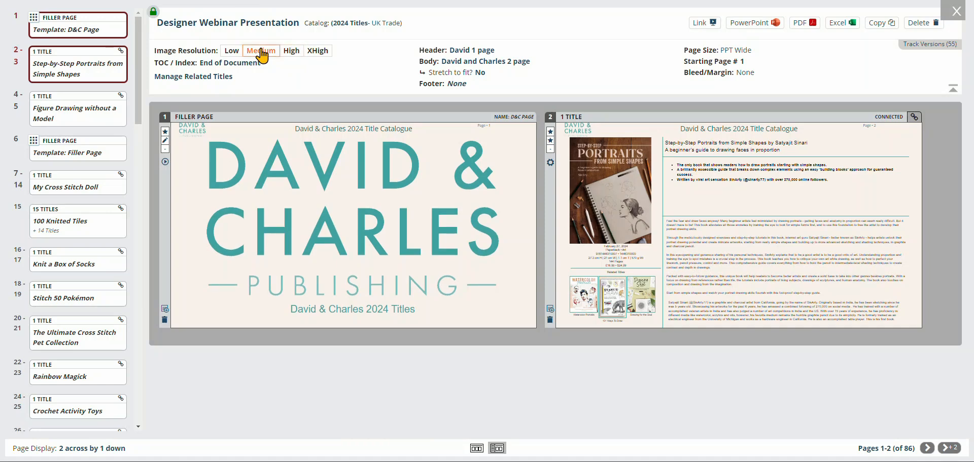
pyautogui.click(232, 52)
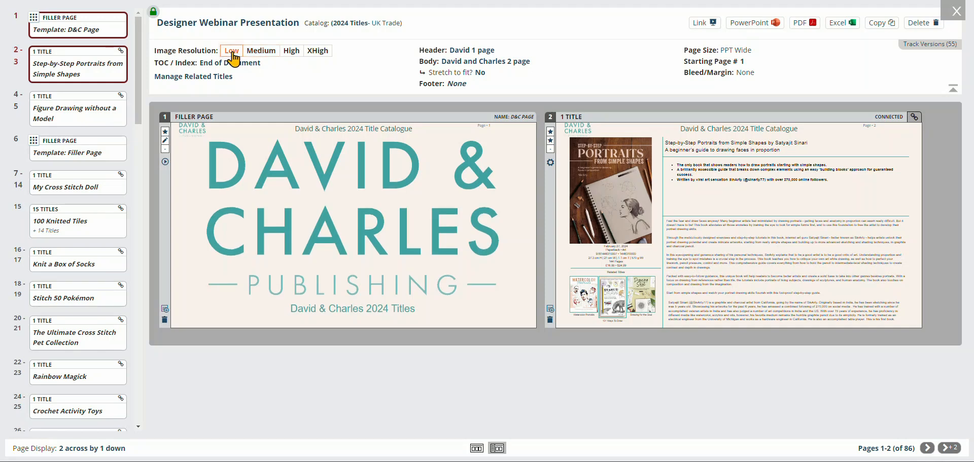
pyautogui.click(261, 51)
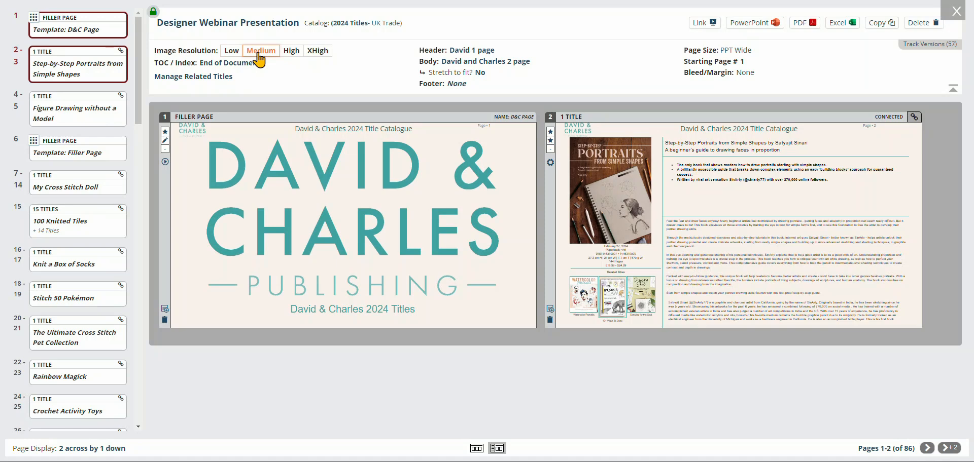
# Open the related title management for Crochet Activity Toys on page 24.
pyautogui.click(189, 77)
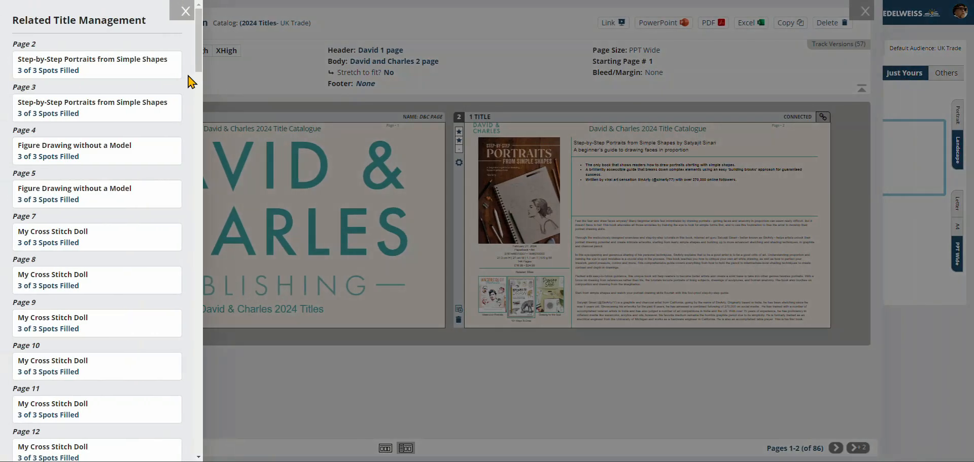
pyautogui.click(223, 78)
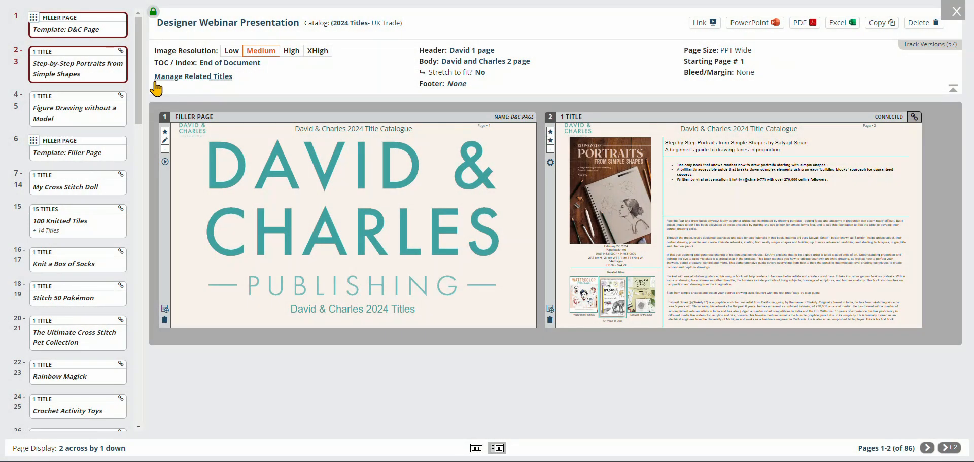
pyautogui.click(197, 83)
pyautogui.scroll(-8, 109, 87)
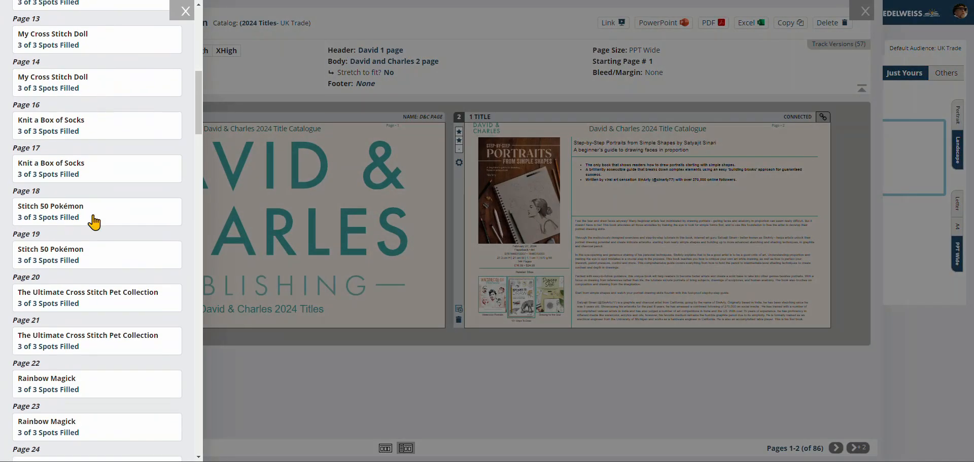
pyautogui.scroll(-3, 94, 217)
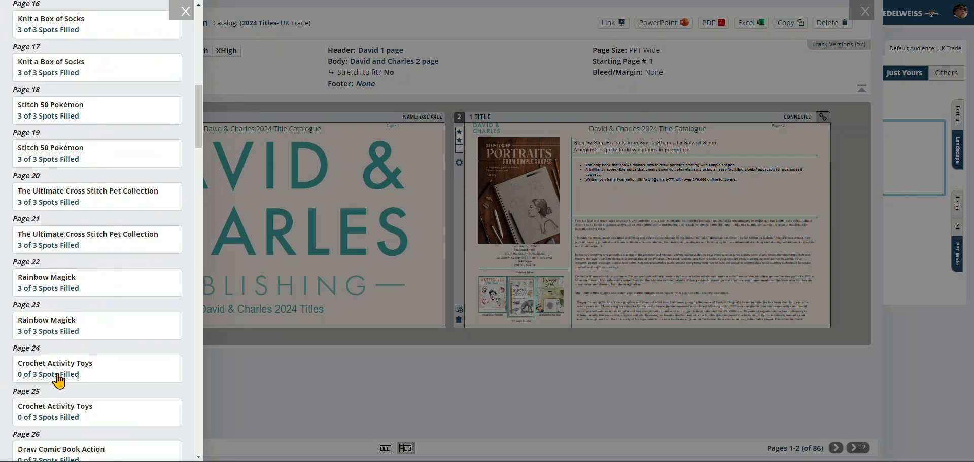
pyautogui.click(58, 378)
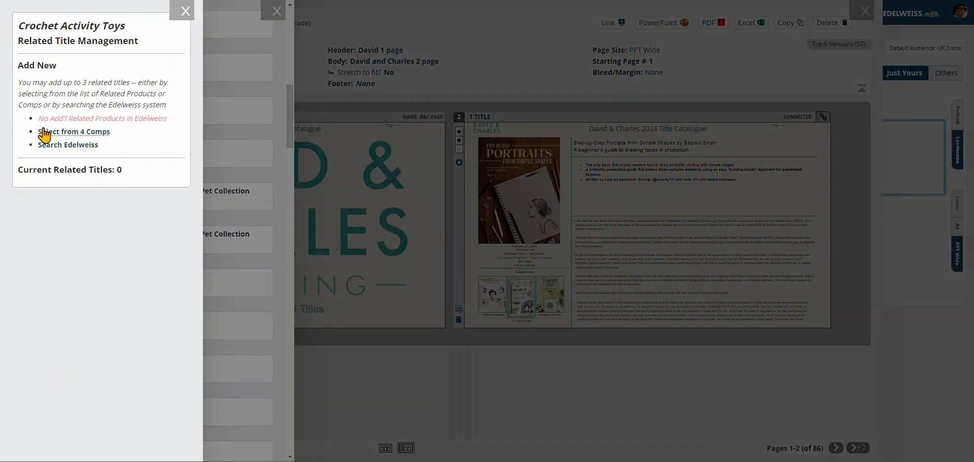
# Add the comps Snuggle and Play Crochet, Lalylala's Beetles and Pokémon Crochet Vol 2 as related titles for Crochet Activity Toys, and close related title management.
pyautogui.click(76, 133)
pyautogui.moveTo(280, 160)
pyautogui.click(337, 97)
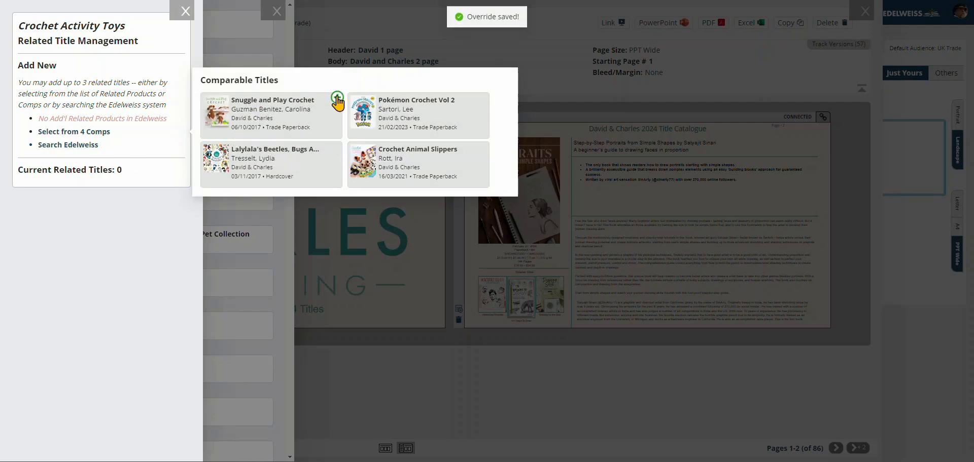
pyautogui.click(485, 98)
pyautogui.moveTo(327, 102)
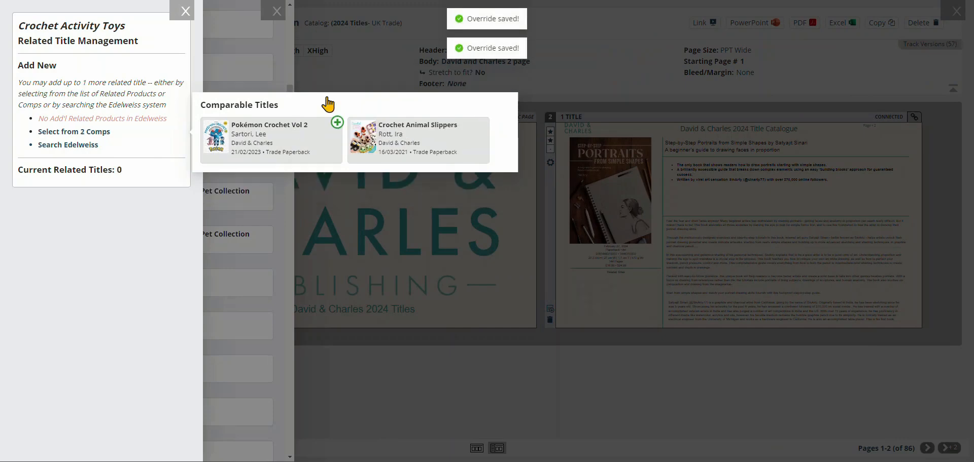
pyautogui.click(337, 124)
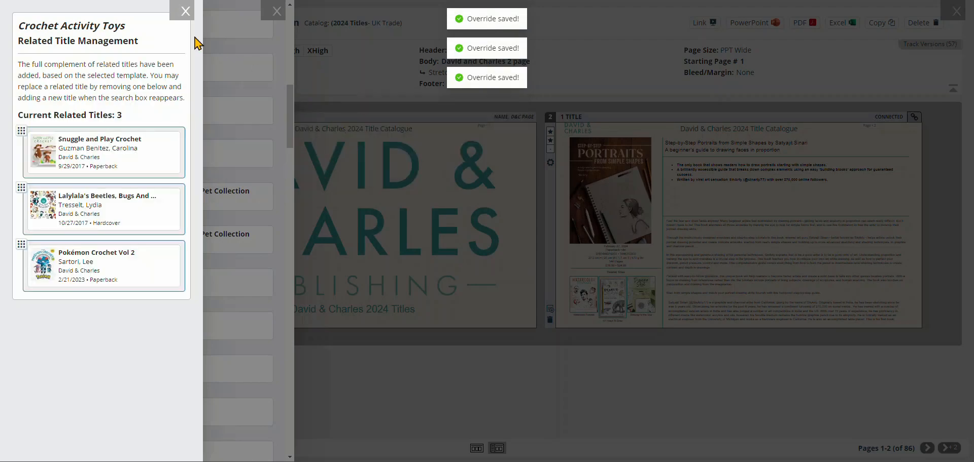
pyautogui.click(186, 13)
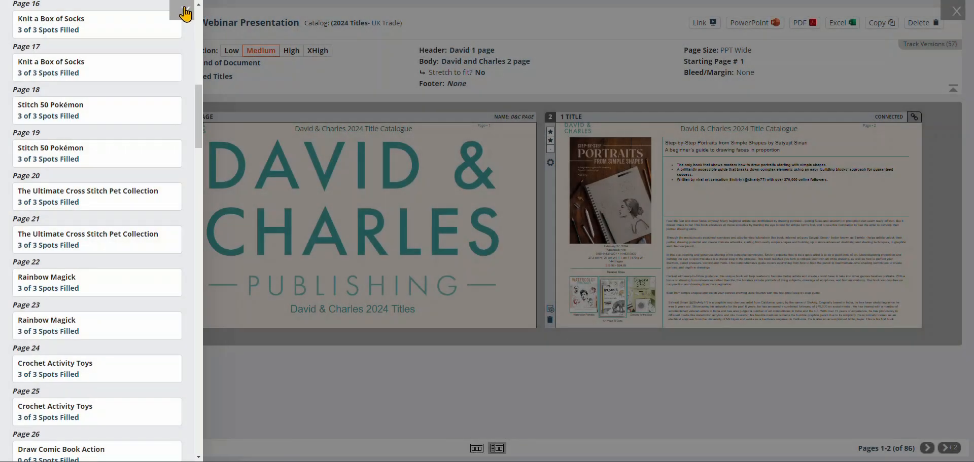
pyautogui.click(185, 12)
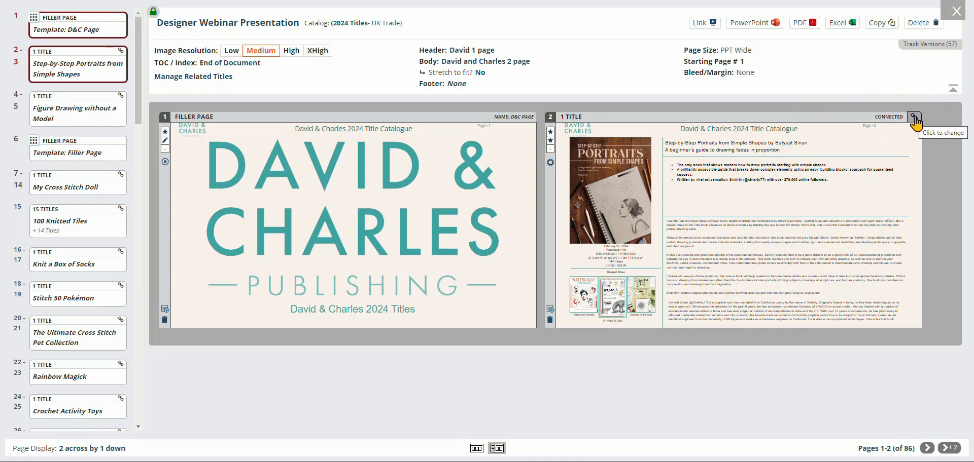
# View the page connection options for Figure Drawing without a Model on page 4, and close them without disconnecting.
pyautogui.click(121, 95)
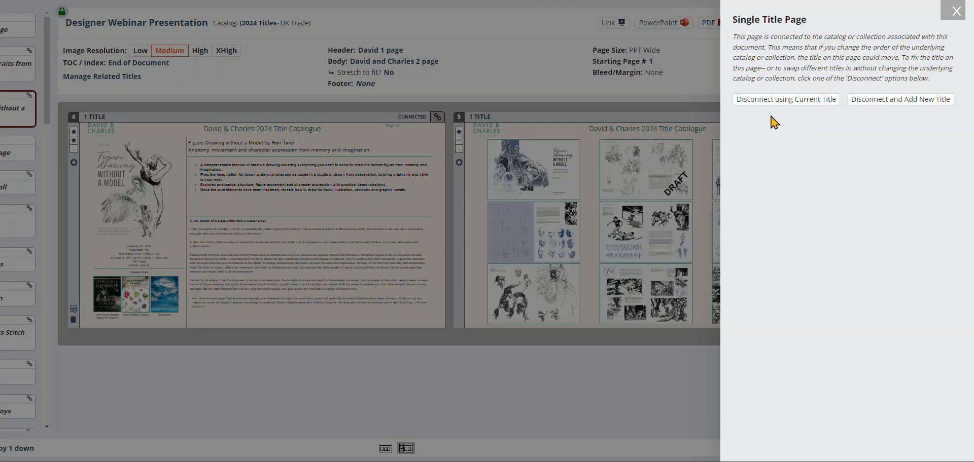
pyautogui.click(707, 86)
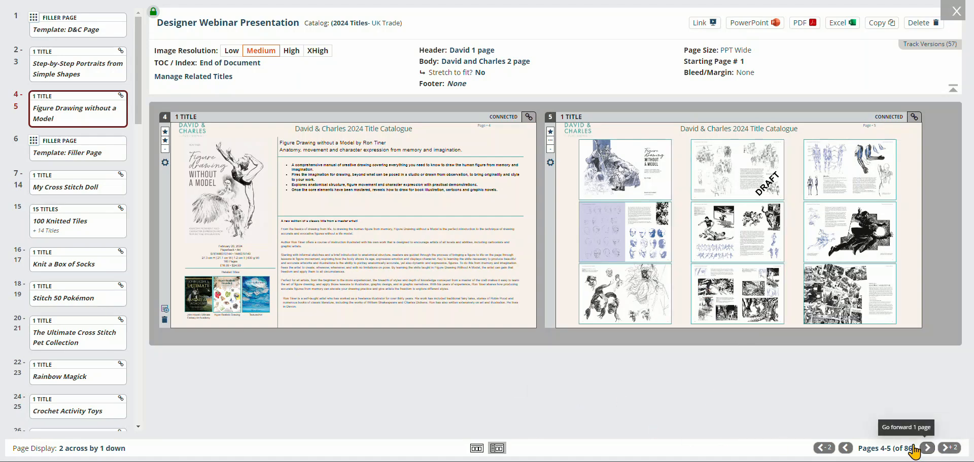
# Open the body template selection for swapping out the template of the Pompomania title on page 76.
pyautogui.moveTo(137, 71); pyautogui.dragTo(133, 369)
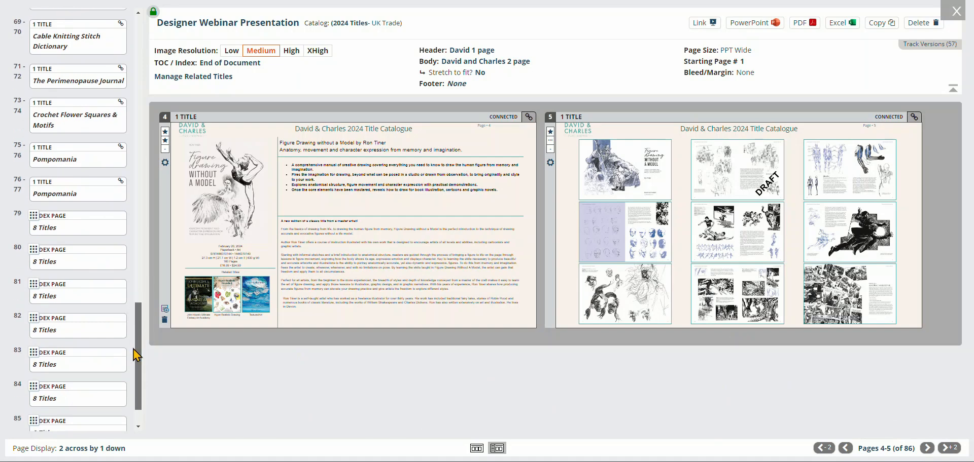
pyautogui.click(62, 168)
pyautogui.click(70, 228)
pyautogui.click(75, 200)
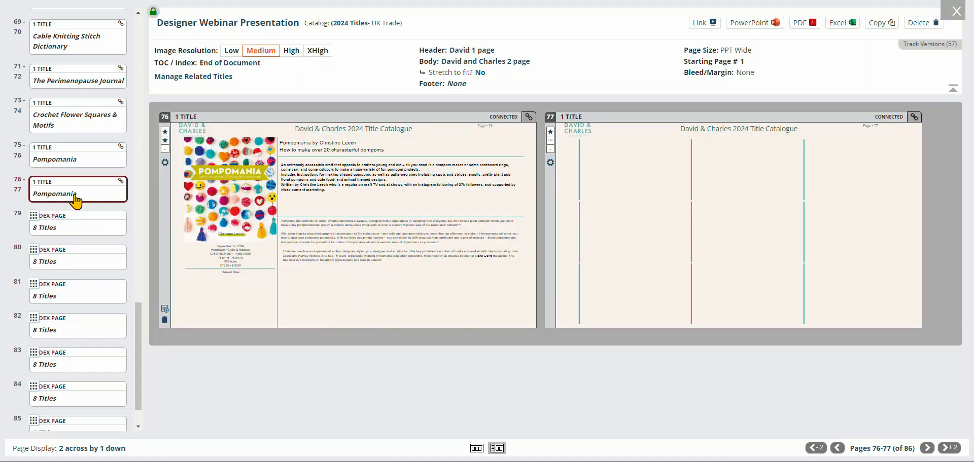
pyautogui.click(165, 142)
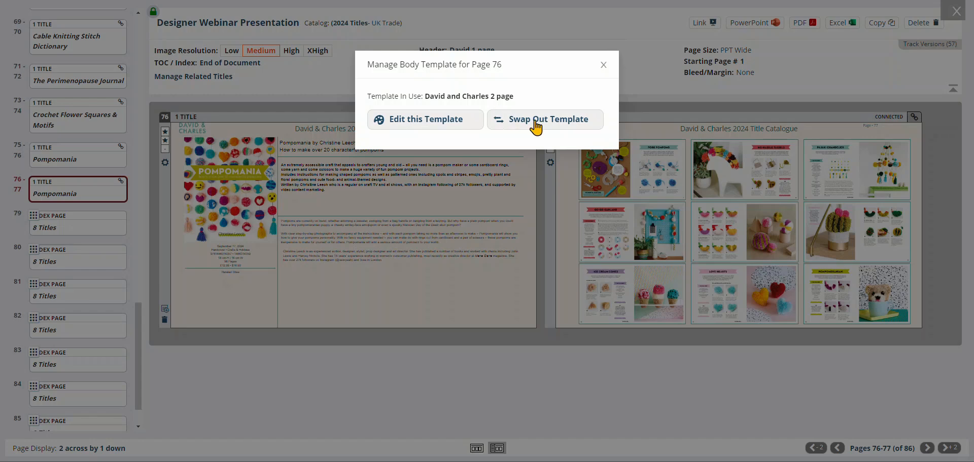
pyautogui.click(538, 127)
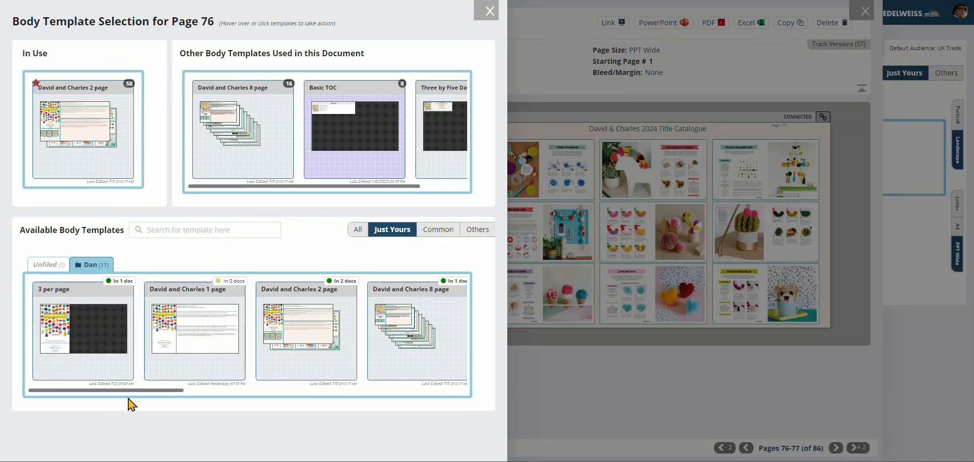
# Swap page 76's body template for David and Charles 8 page, accept the title adjustment, and close the template selection.
pyautogui.moveTo(134, 391); pyautogui.dragTo(212, 395)
pyautogui.moveTo(198, 325)
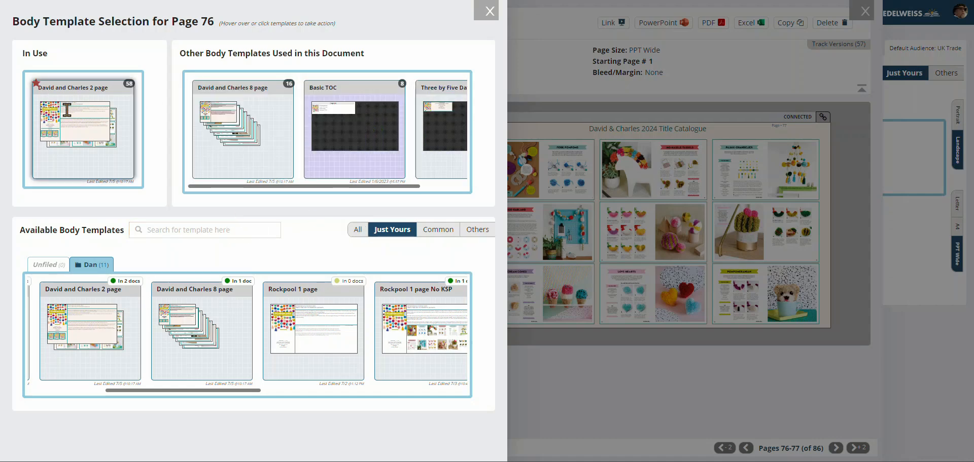
pyautogui.moveTo(129, 82)
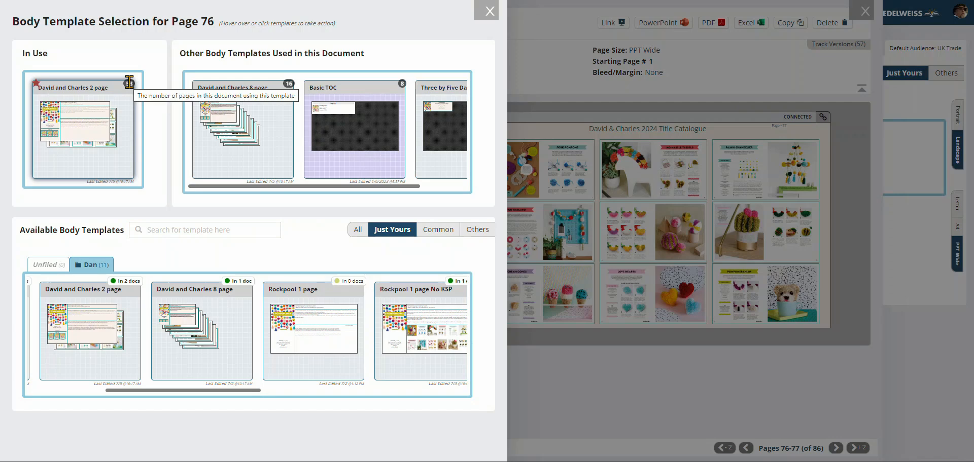
pyautogui.moveTo(182, 337)
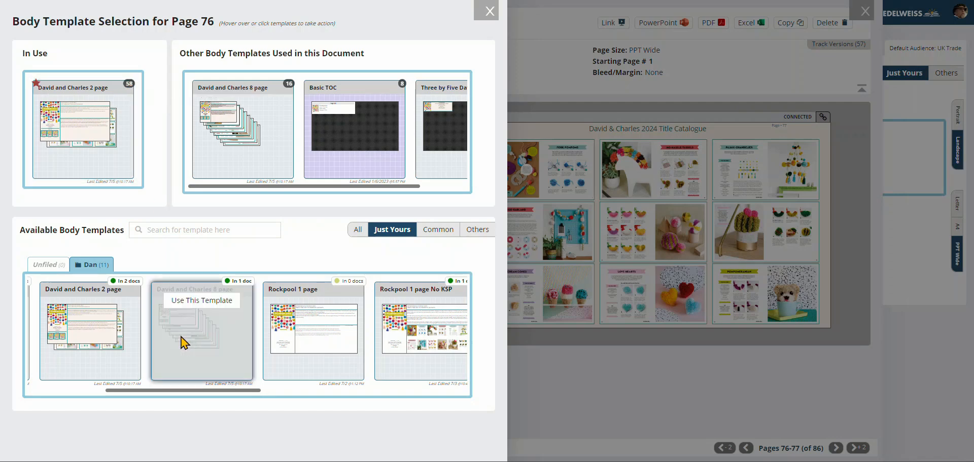
pyautogui.click(196, 302)
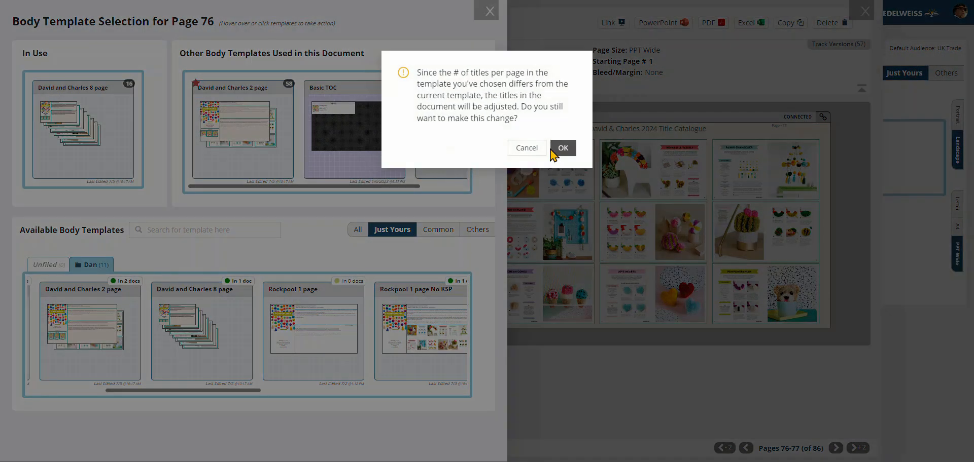
pyautogui.click(561, 148)
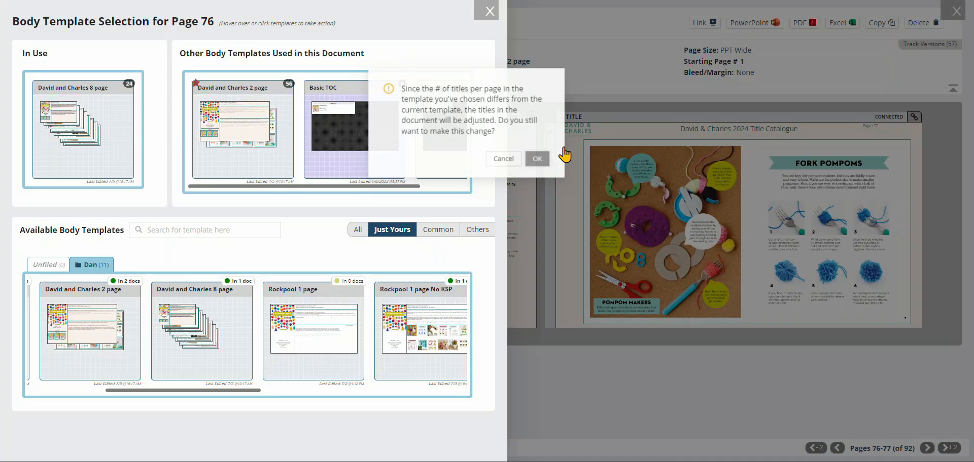
pyautogui.click(490, 9)
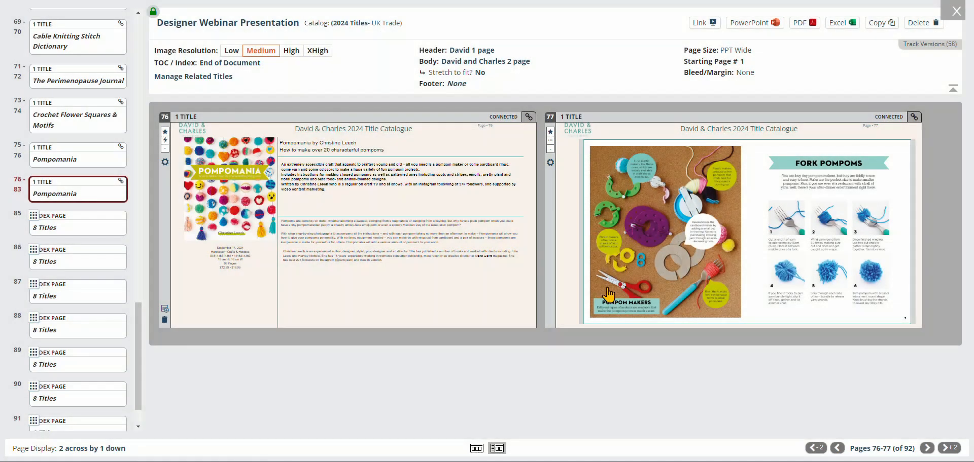
# Look through the Pompomania pages up to pages 79-80, and review the content fields in page 79's settings.
pyautogui.click(926, 448)
pyautogui.click(926, 449)
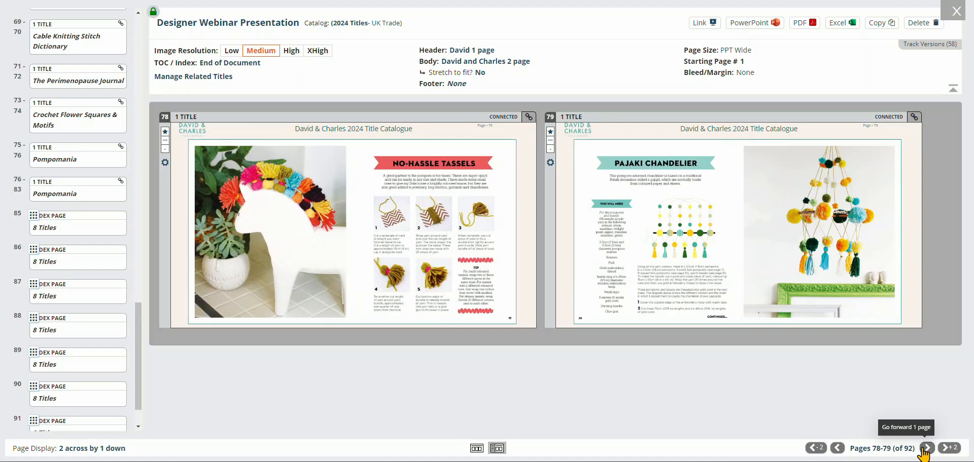
pyautogui.click(926, 449)
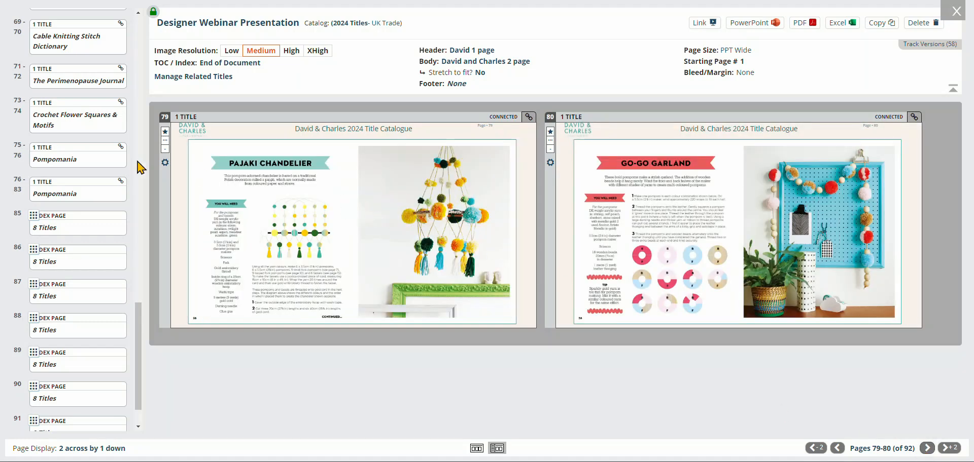
pyautogui.click(165, 163)
pyautogui.scroll(-3, 157, 205)
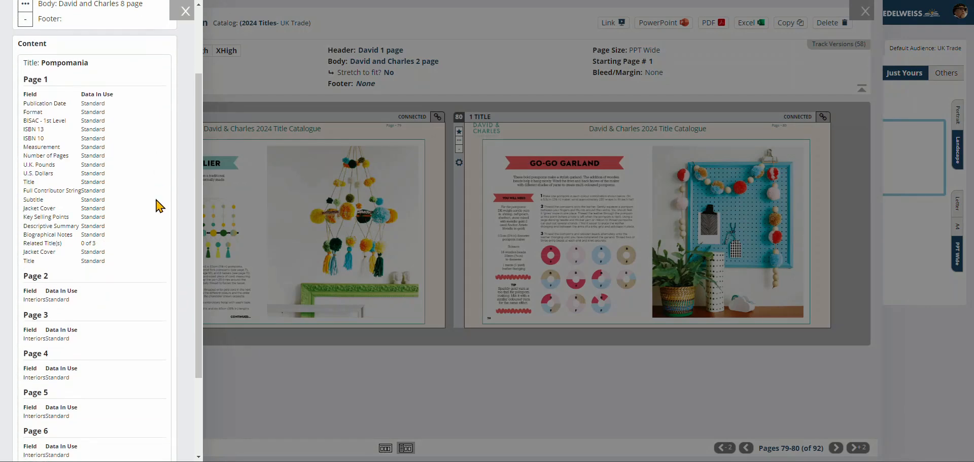
pyautogui.click(186, 11)
# Insert a skipped position before Crochet Stitches Card Deck on the 15-title page 48, and close the page settings.
pyautogui.scroll(8, 83, 208)
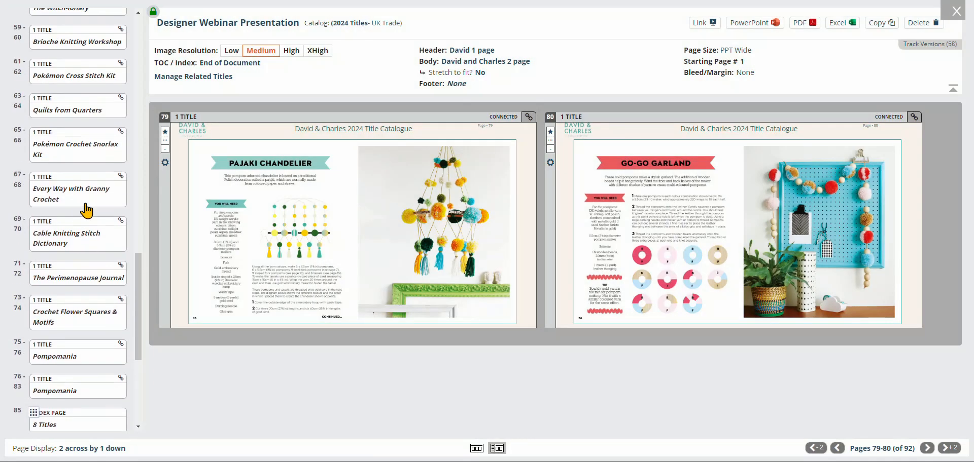
pyautogui.scroll(3, 78, 204)
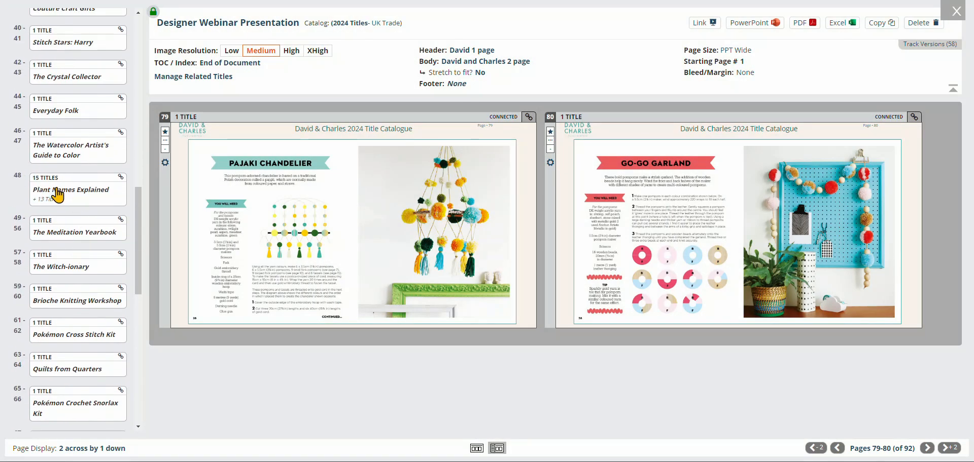
pyautogui.click(56, 193)
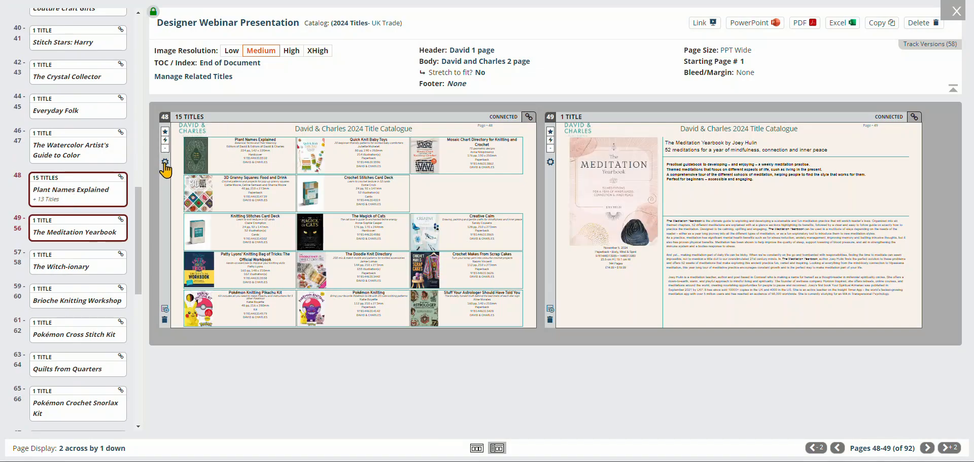
pyautogui.click(165, 162)
pyautogui.scroll(-10, 162, 279)
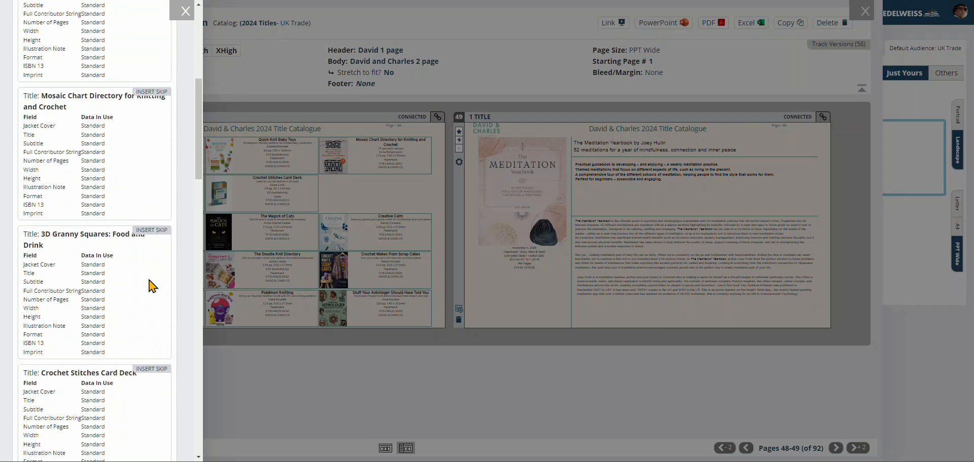
pyautogui.scroll(-1, 155, 289)
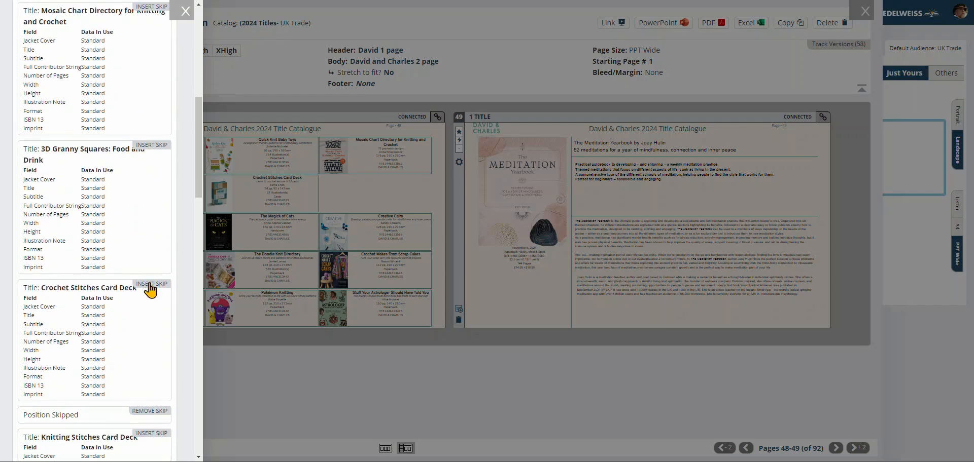
pyautogui.click(150, 288)
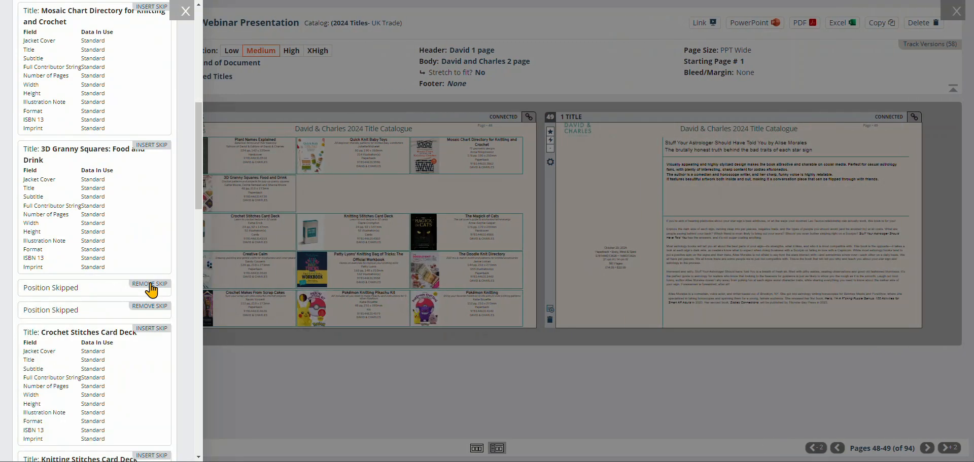
pyautogui.click(185, 11)
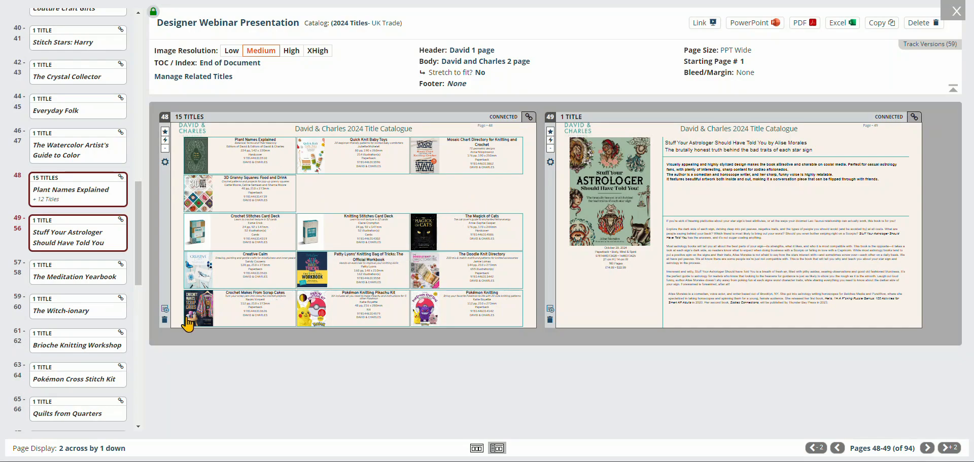
# View the unfiled and foldered filler pages available for adding at page 48, and close the selection without adding one.
pyautogui.click(165, 309)
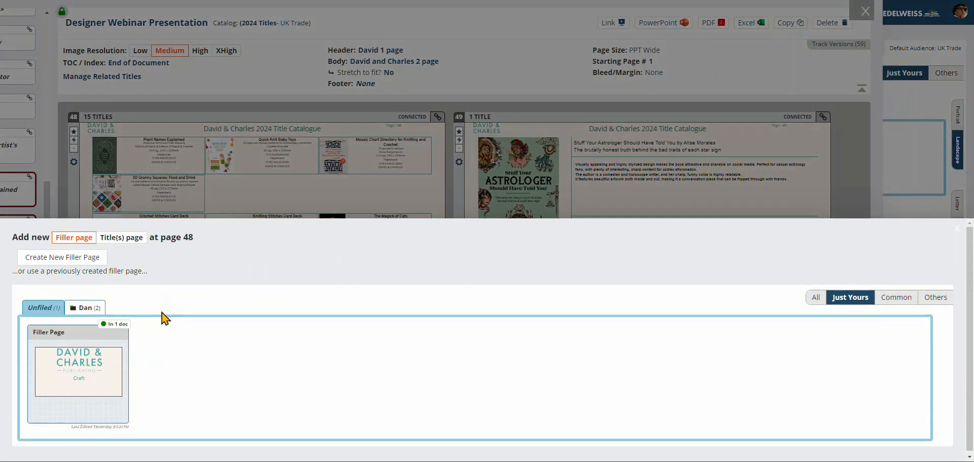
pyautogui.click(83, 310)
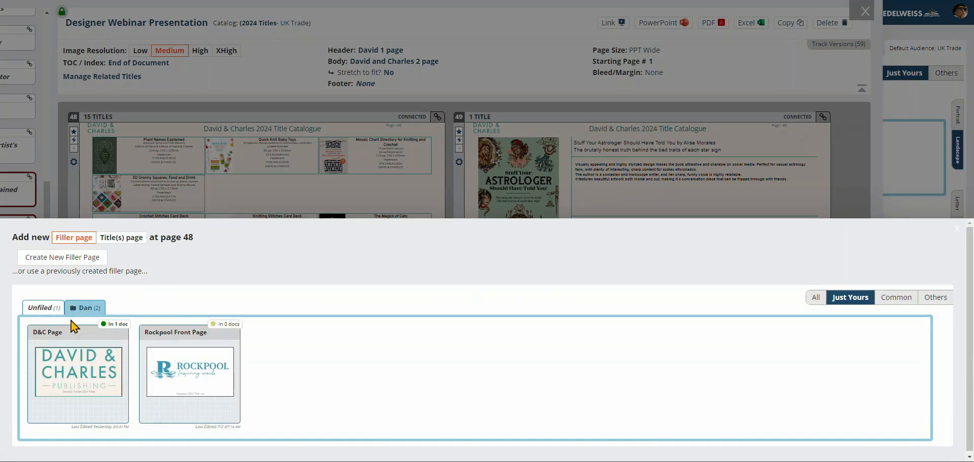
pyautogui.click(846, 193)
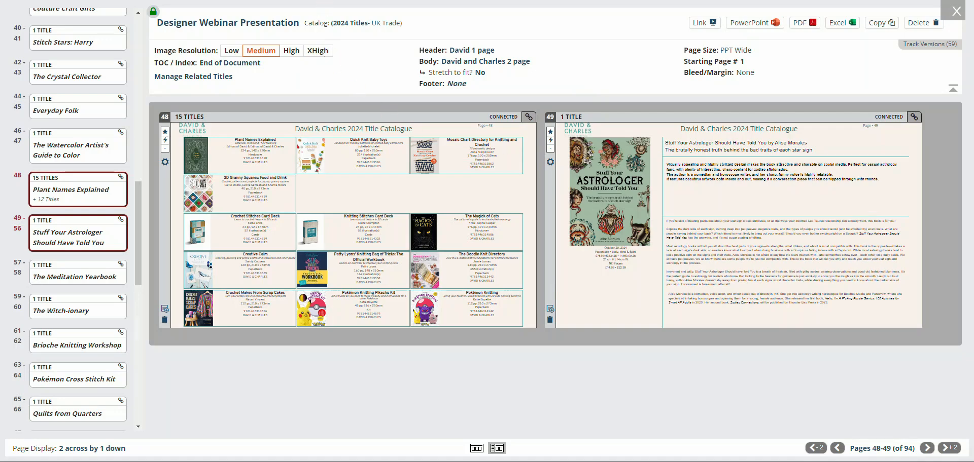
# Switch to the Edelweiss catalogue list and start a Designer document from Birlinn Ltd's August Summer Reading catalogue.
pyautogui.click(335, 0)
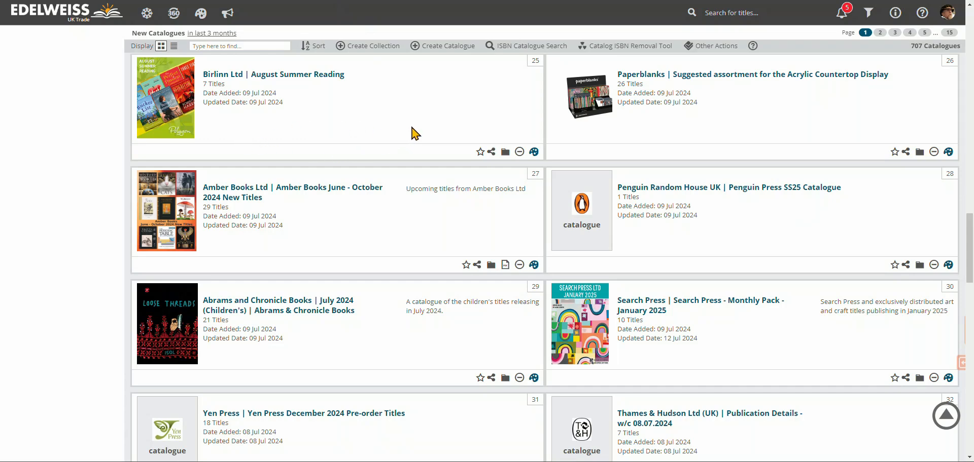
pyautogui.scroll(1, 424, 127)
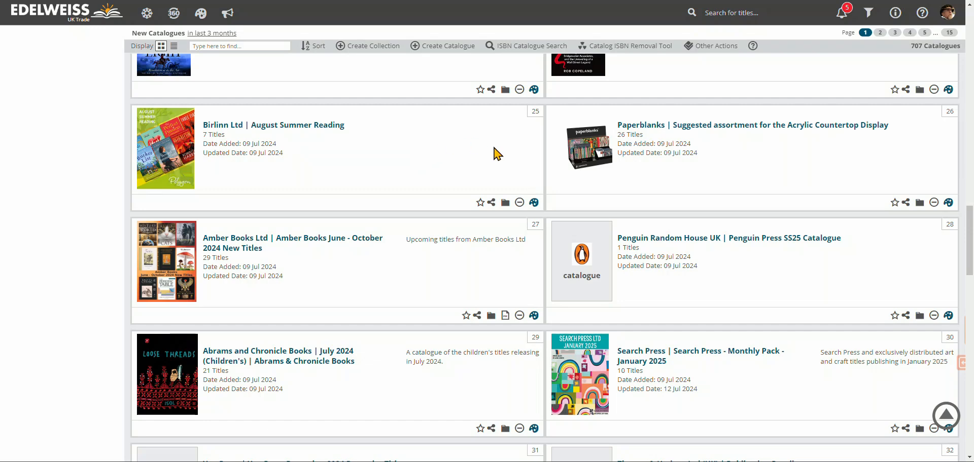
pyautogui.click(535, 205)
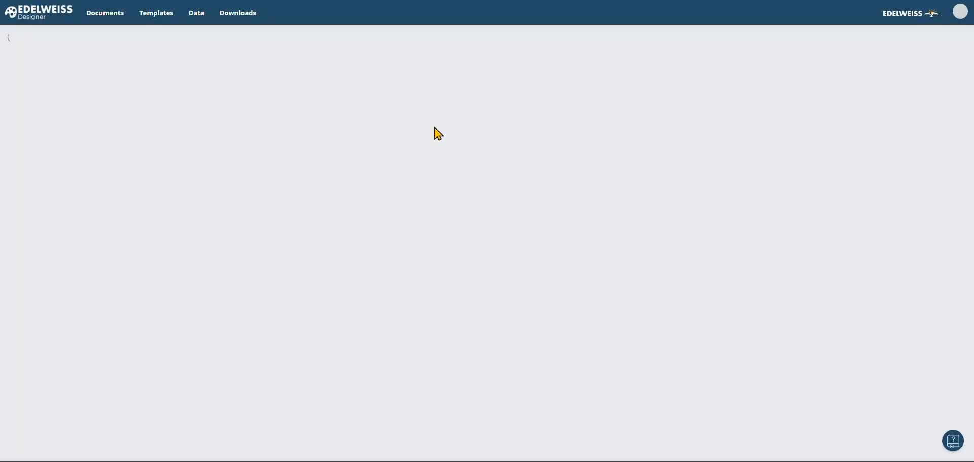
# Name the new document Birlinn, choose Standard AI Sheet as its default template, and save it.
pyautogui.write('Birlinn')
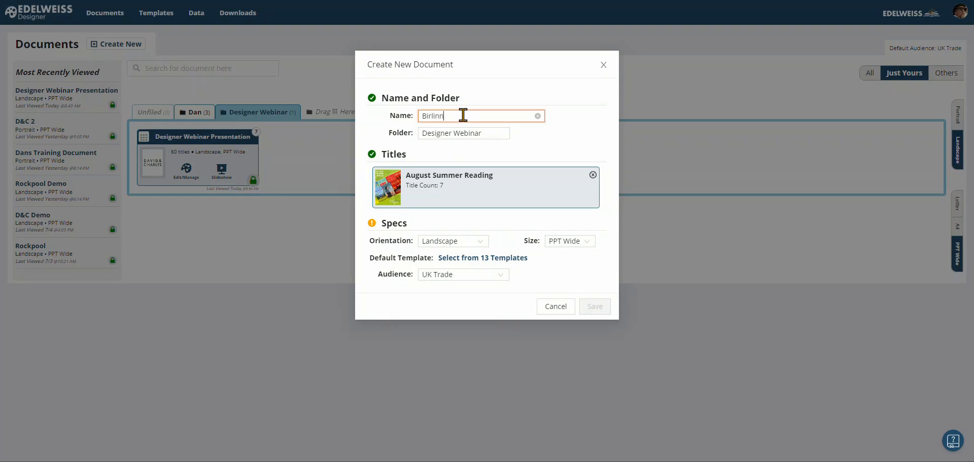
pyautogui.click(495, 258)
pyautogui.moveTo(604, 414); pyautogui.dragTo(815, 421)
pyautogui.moveTo(657, 322)
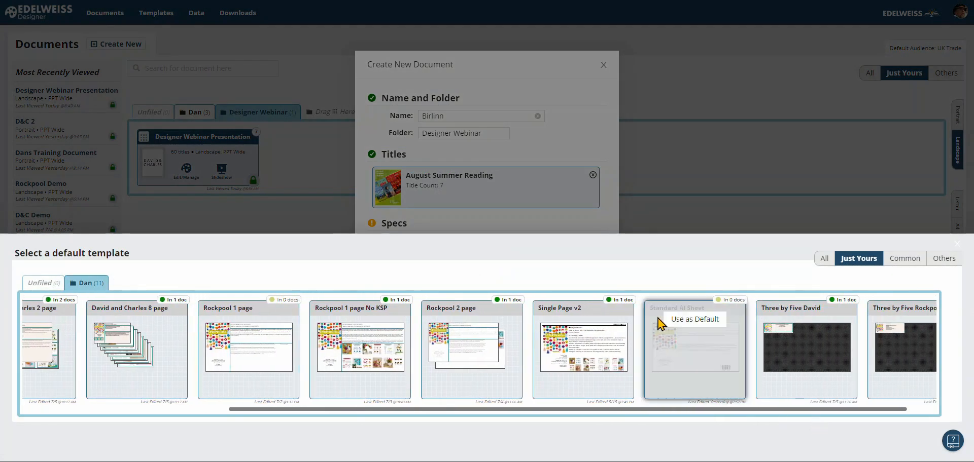
pyautogui.click(702, 320)
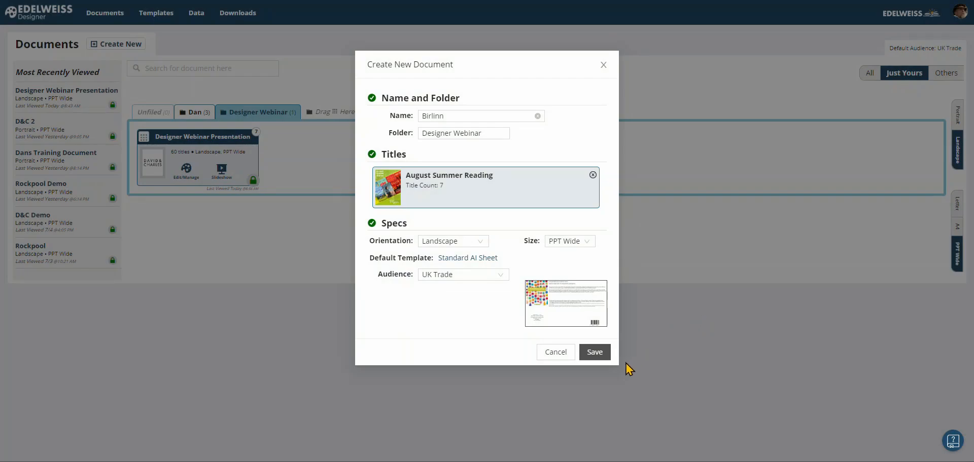
pyautogui.click(599, 355)
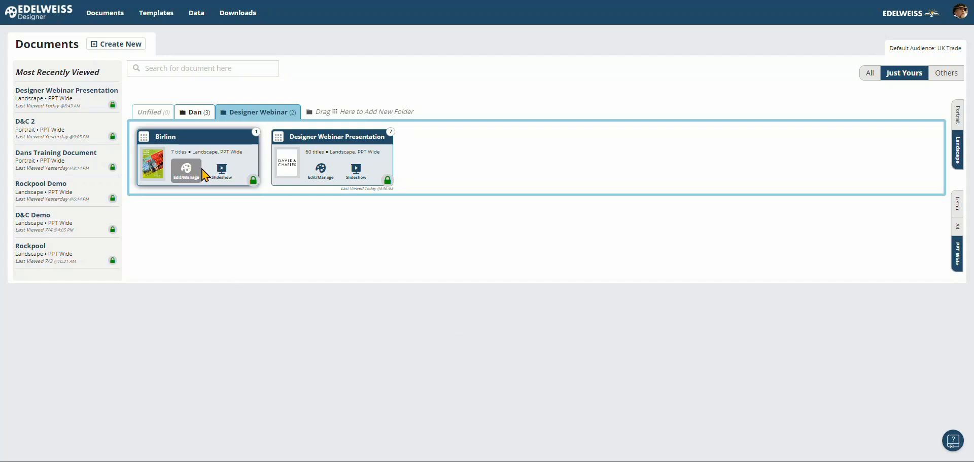
# Open the Birlinn document's slideshow and display the Biographical Notes of Beyond Summerland as raw HTML.
pyautogui.click(221, 173)
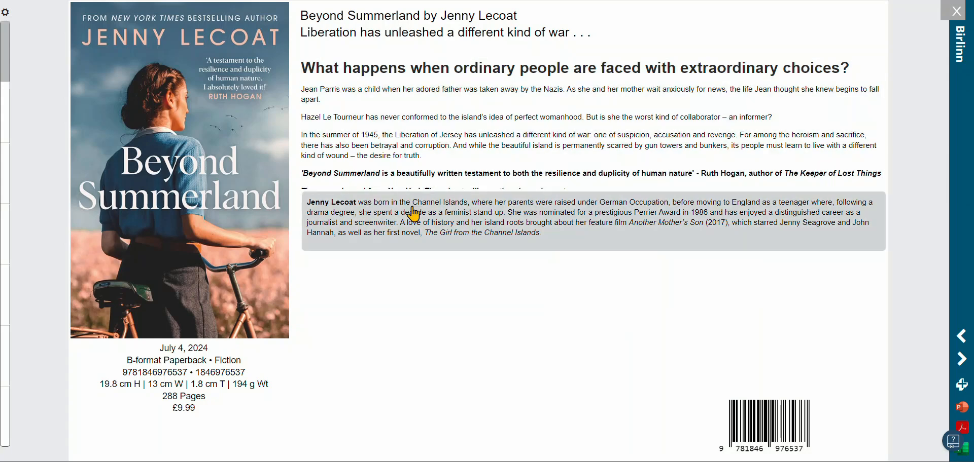
pyautogui.click(430, 211)
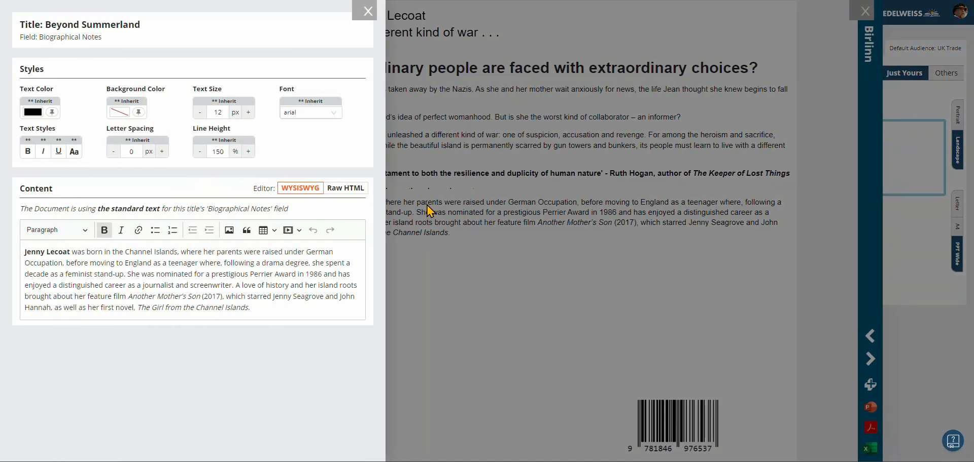
pyautogui.click(345, 189)
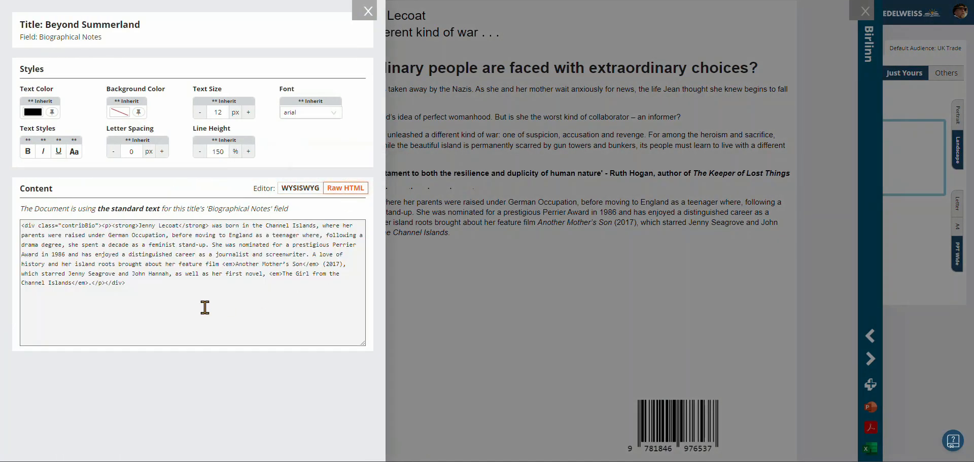
# Close the Biographical Notes editor and the Birlinn slideshow, and go to the Templates list.
pyautogui.moveTo(202, 306); pyautogui.dragTo(2, 228)
pyautogui.click(367, 11)
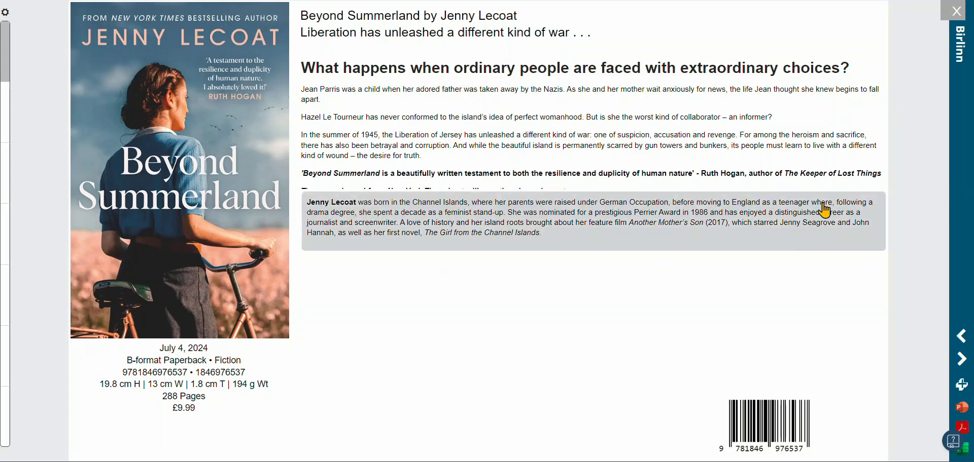
pyautogui.click(953, 12)
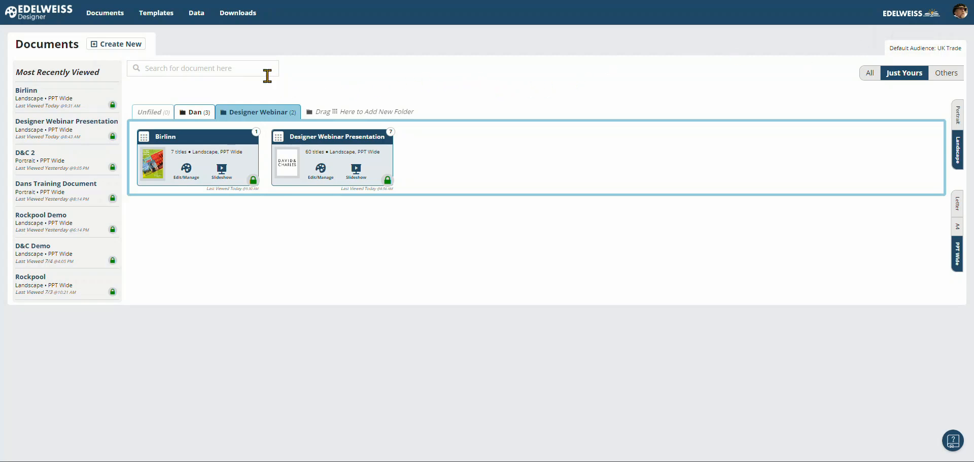
pyautogui.click(159, 20)
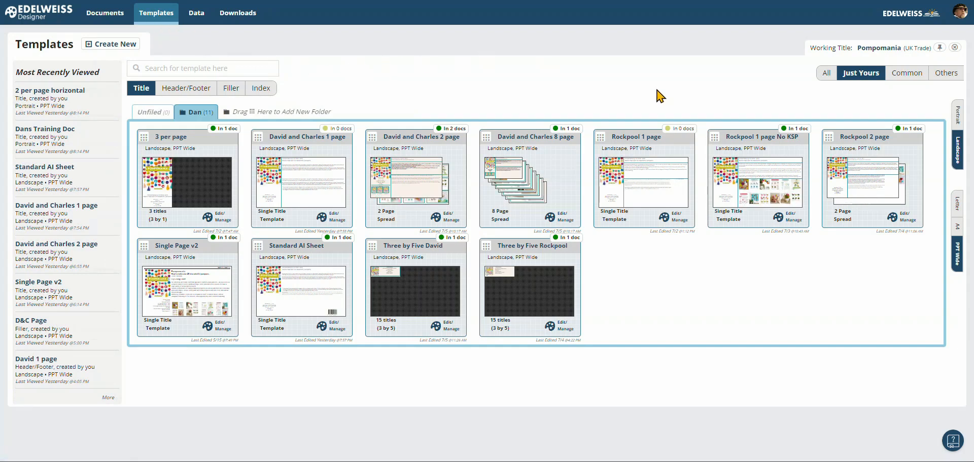
# Compare the title templates available for Portrait and Landscape orientation and for the A4 and PPT Wide sizes.
pyautogui.click(957, 118)
pyautogui.click(957, 159)
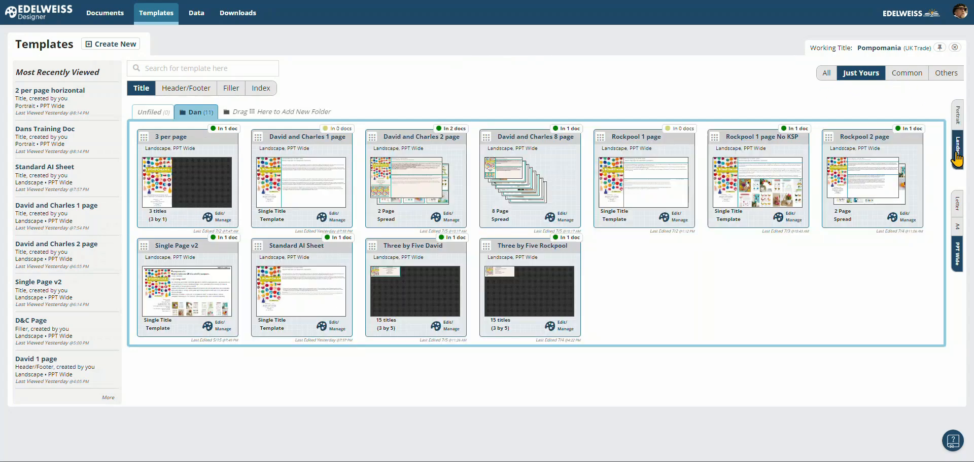
pyautogui.click(957, 227)
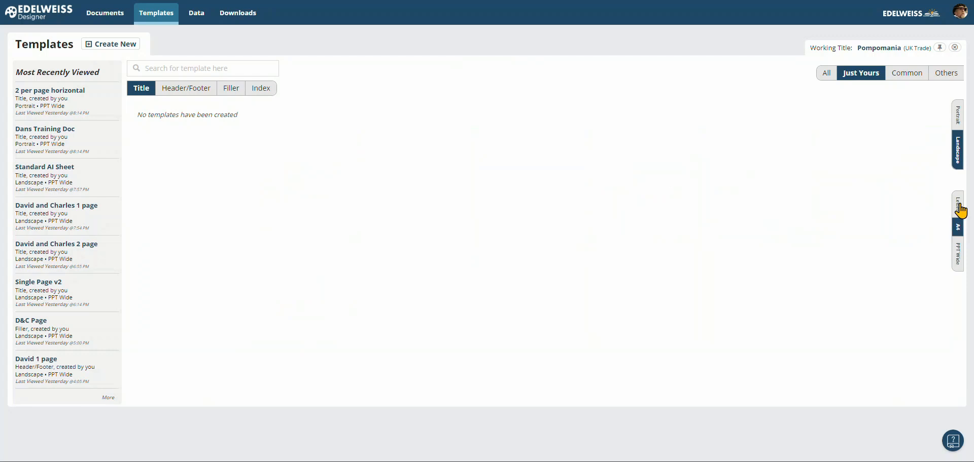
pyautogui.click(957, 255)
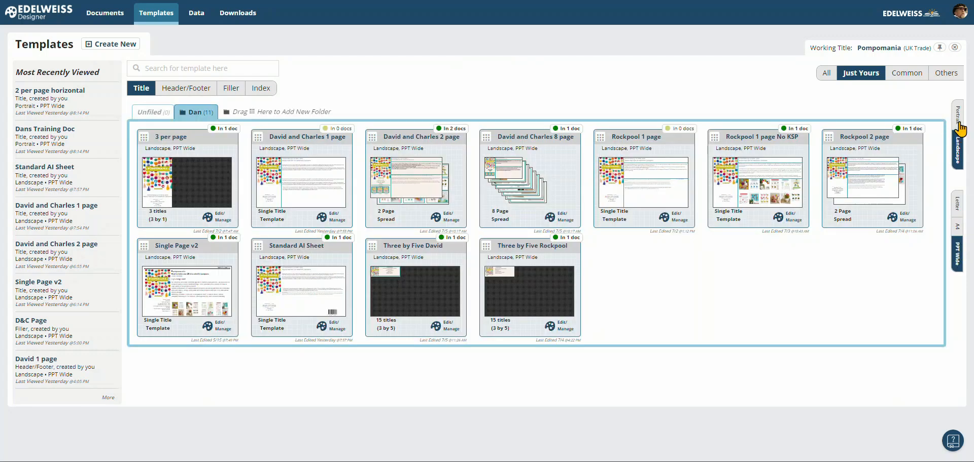
# Search the templates for 8 and dismiss the suggestions without opening a template.
pyautogui.click(175, 66)
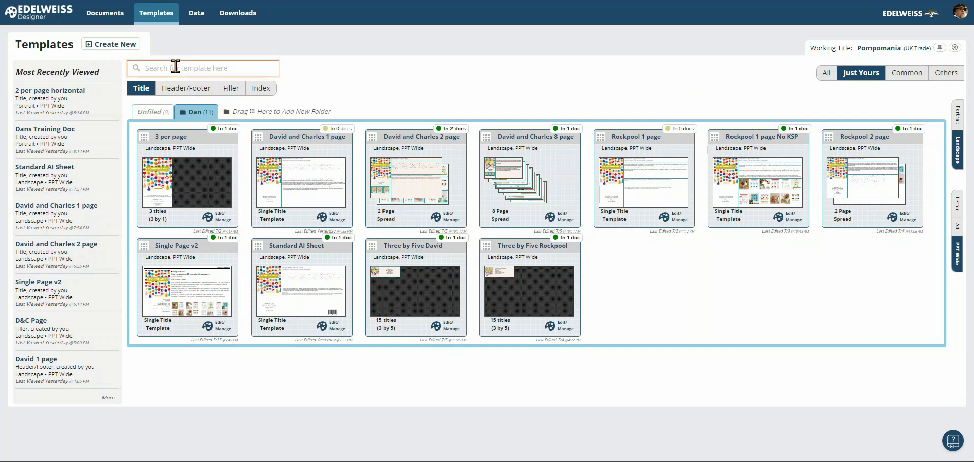
pyautogui.write('8')
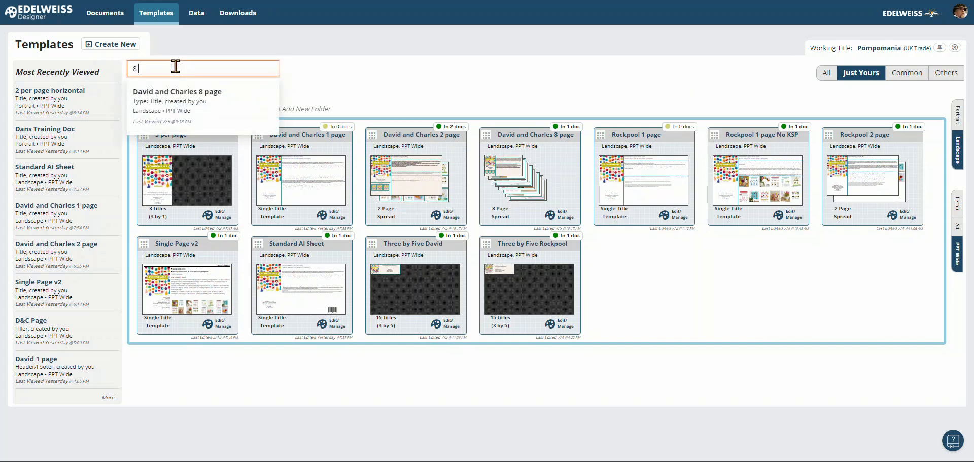
pyautogui.click(404, 69)
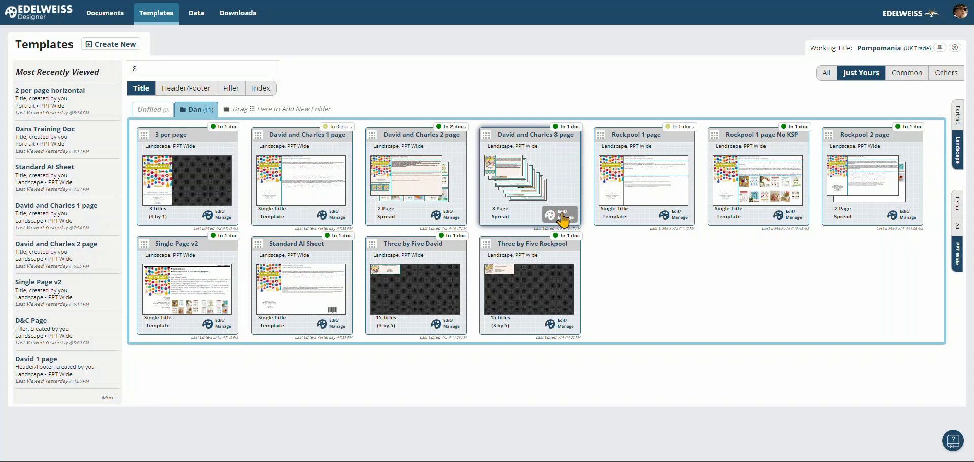
# Create a Title template named 2 per page with Portrait orientation, PPT Wide size, one title across and two titles down.
pyautogui.click(117, 44)
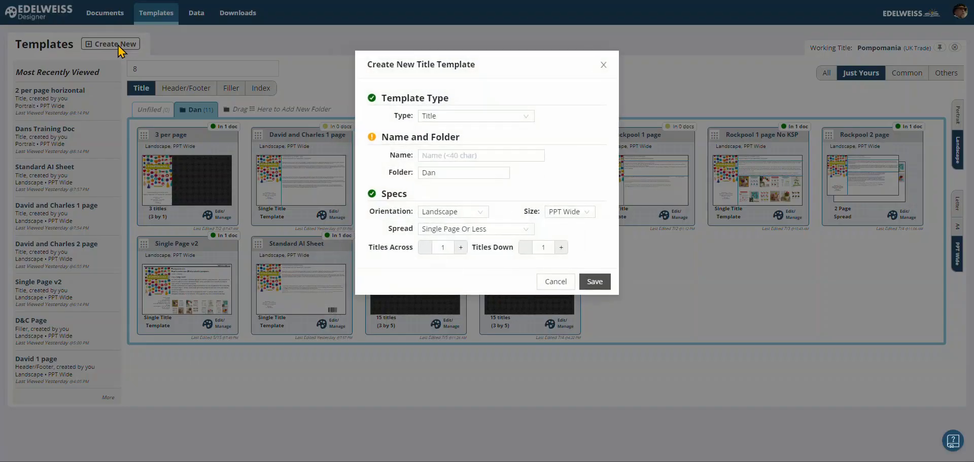
pyautogui.click(465, 120)
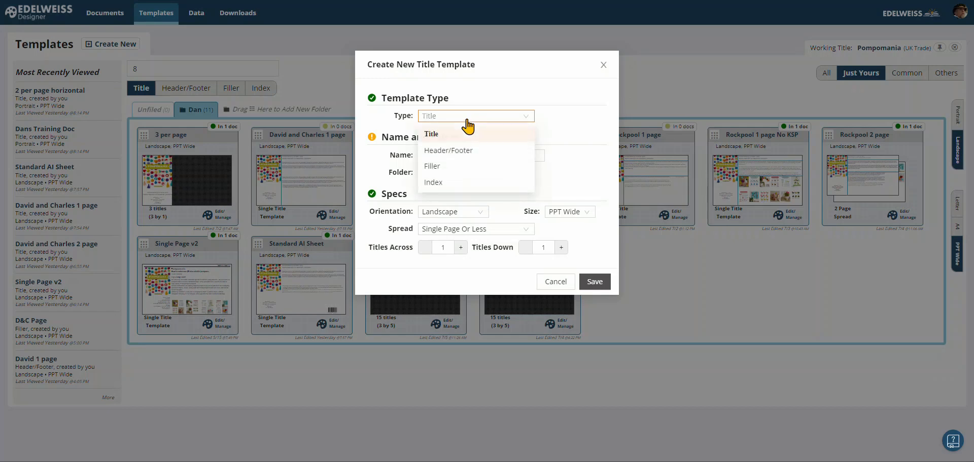
pyautogui.click(470, 133)
pyautogui.click(482, 156)
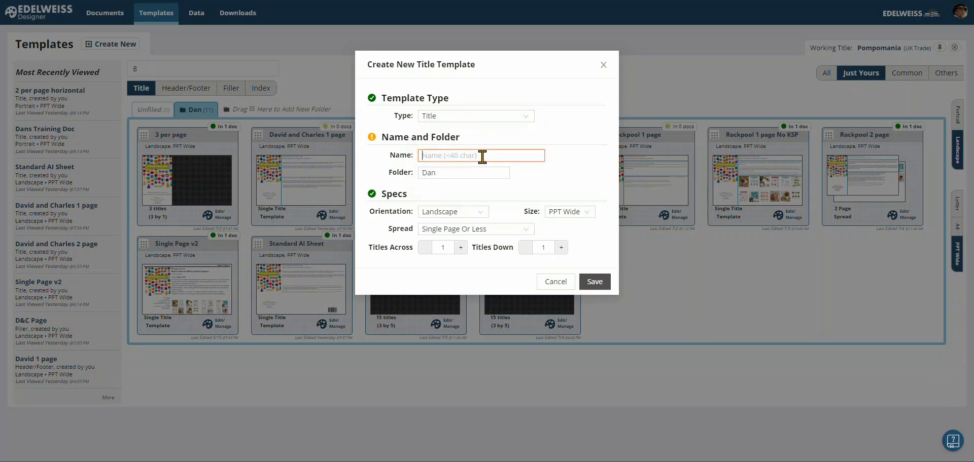
pyautogui.write('2 per page')
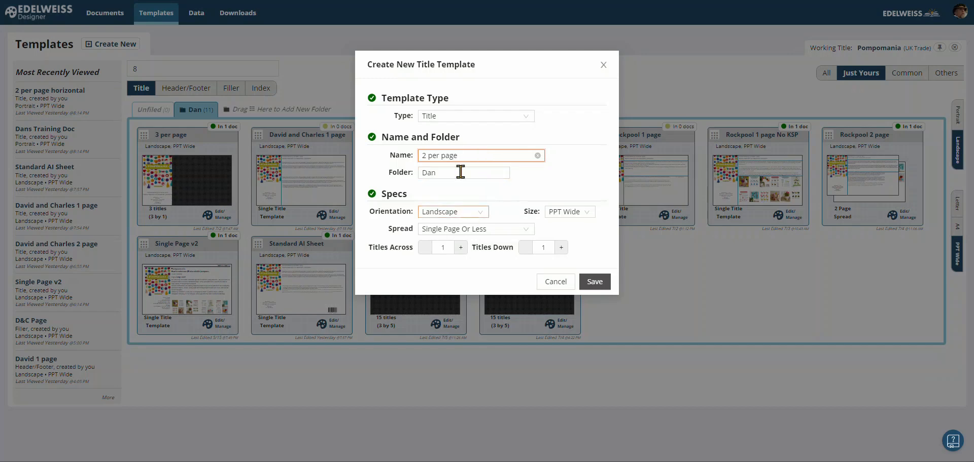
pyautogui.click(475, 213)
pyautogui.click(438, 231)
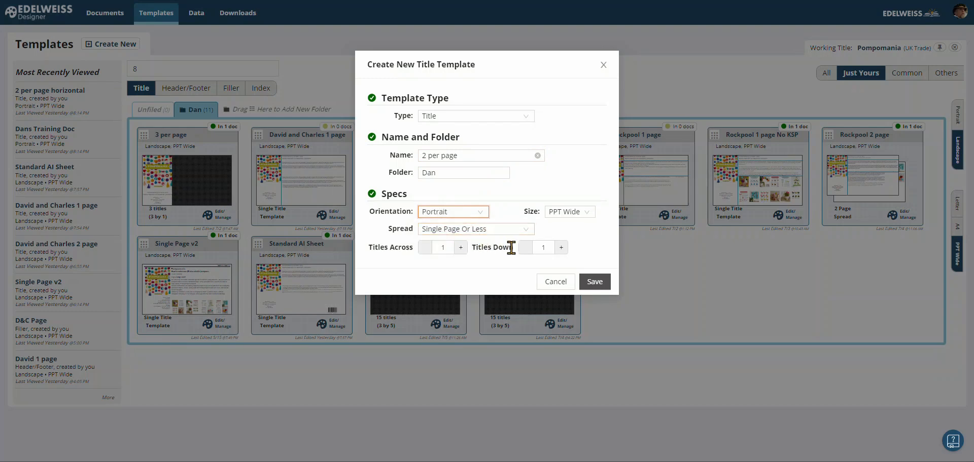
pyautogui.click(560, 248)
pyautogui.click(597, 285)
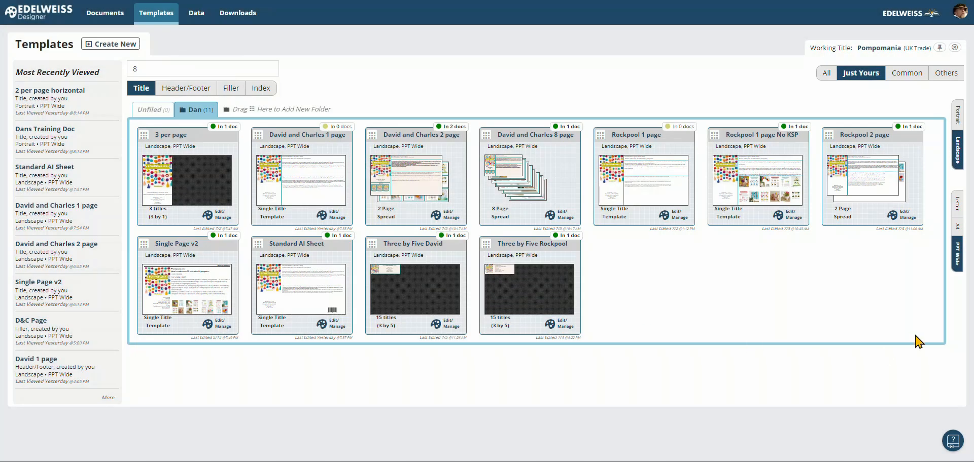
# Open the Portrait template 2 per page for editing and make Step-by-Step Portraits from Simple Shapes its working title.
pyautogui.click(957, 114)
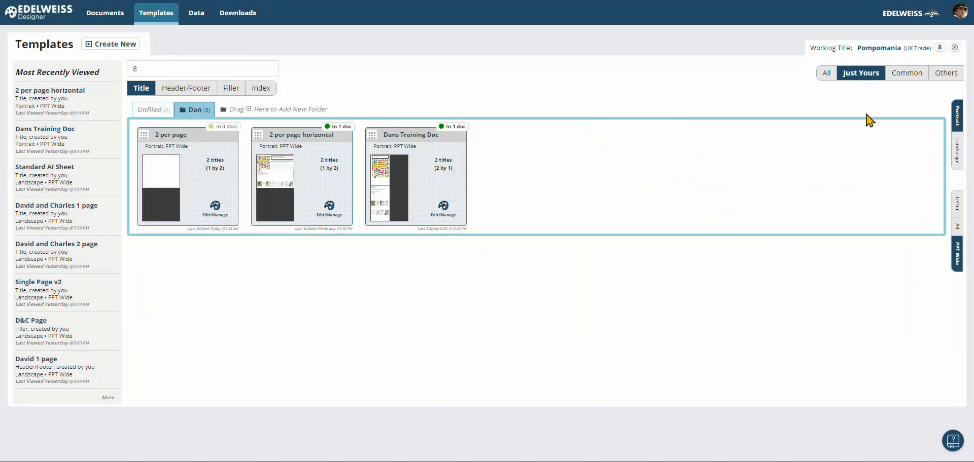
pyautogui.click(215, 209)
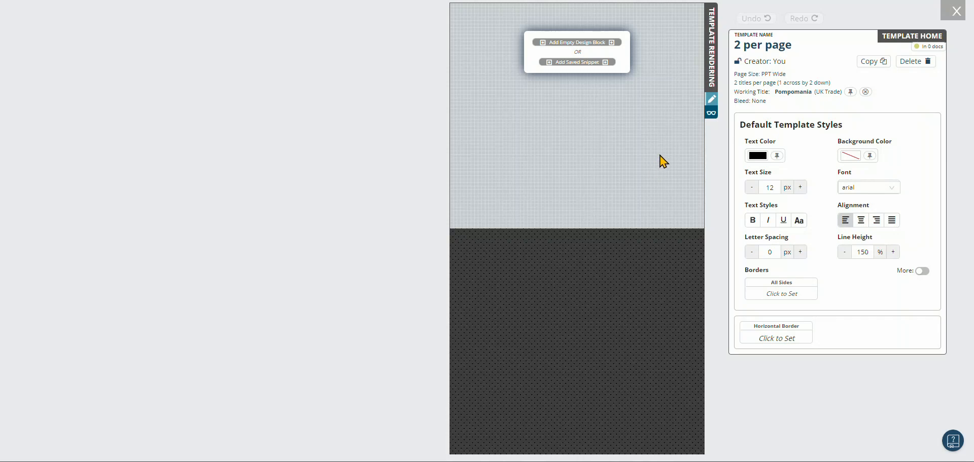
pyautogui.click(794, 93)
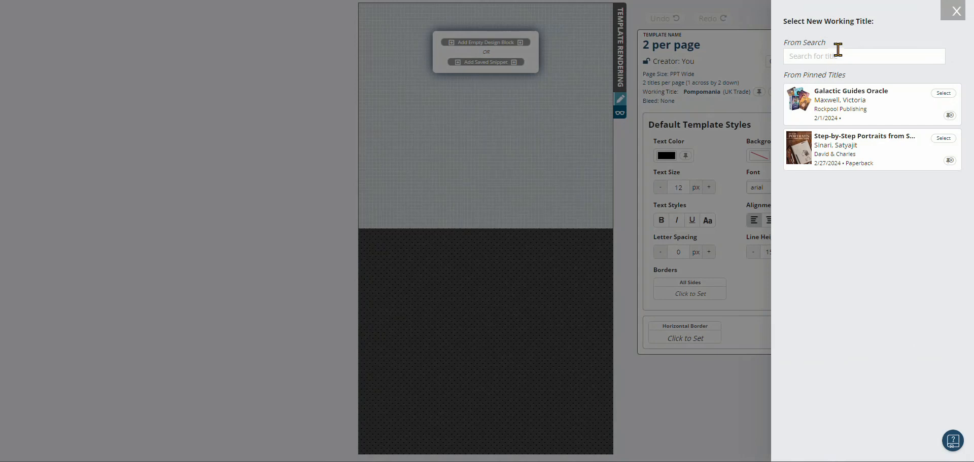
pyautogui.click(858, 58)
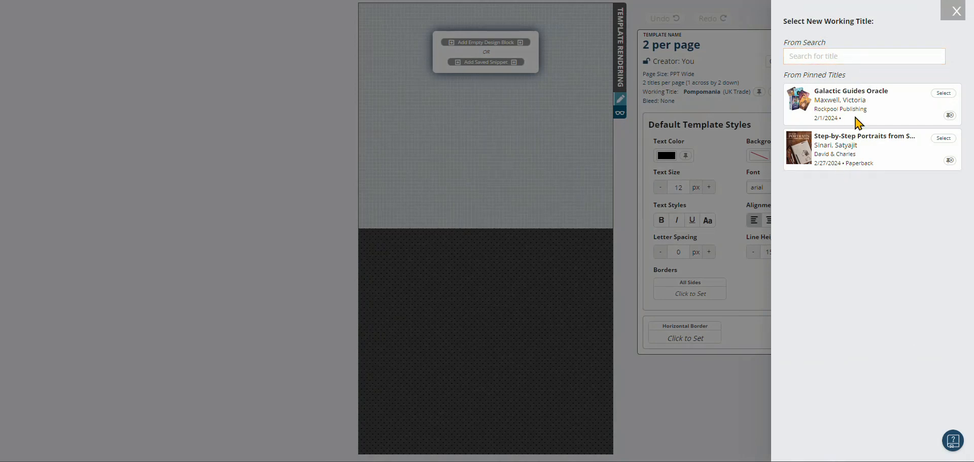
pyautogui.click(943, 139)
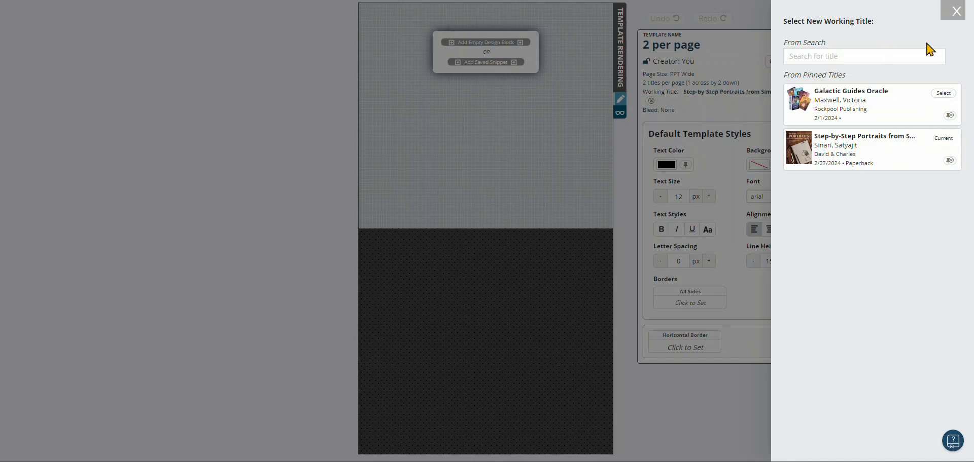
pyautogui.click(953, 15)
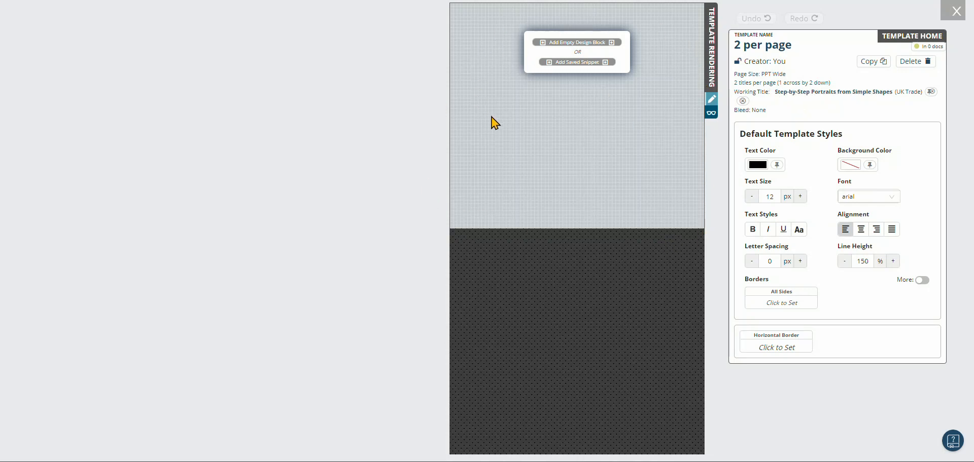
# Set the template's default background colour to the saved off-white swatch.
pyautogui.click(847, 166)
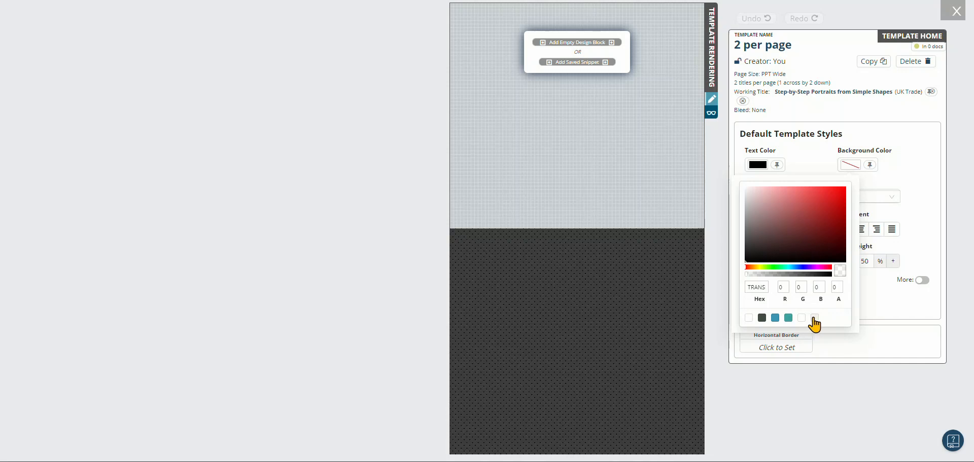
pyautogui.click(895, 183)
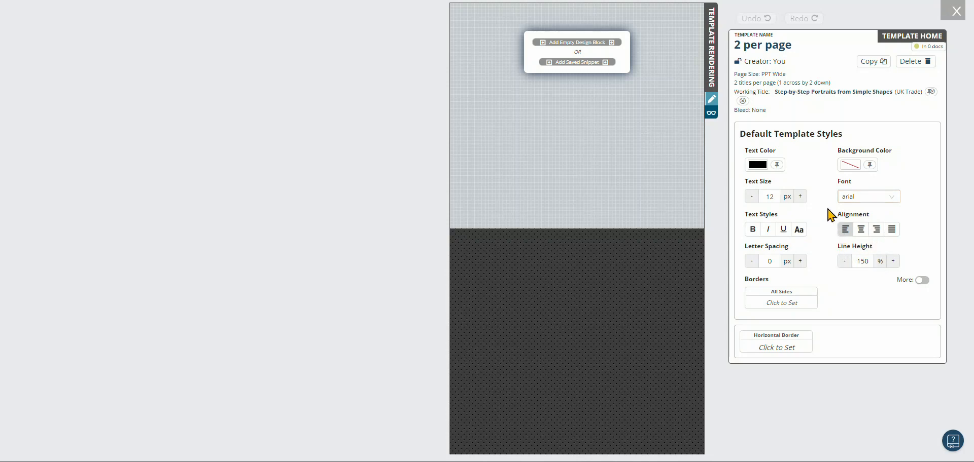
pyautogui.click(851, 165)
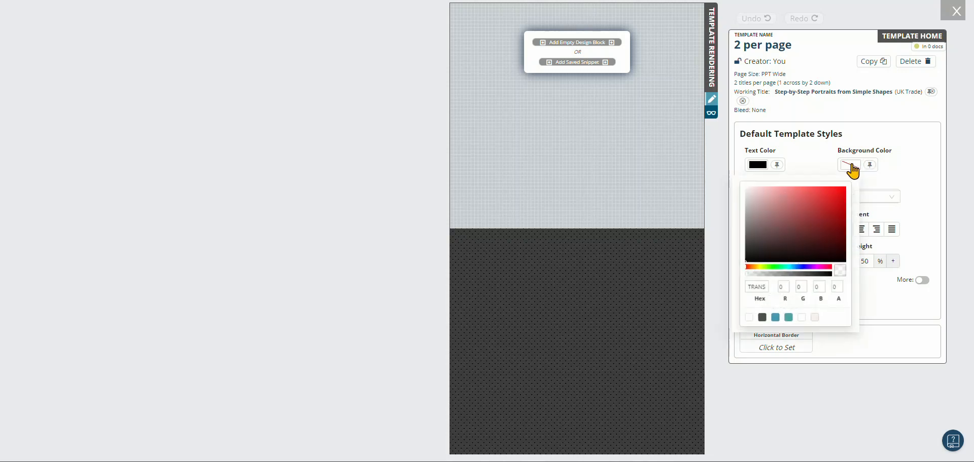
pyautogui.click(814, 318)
pyautogui.click(908, 168)
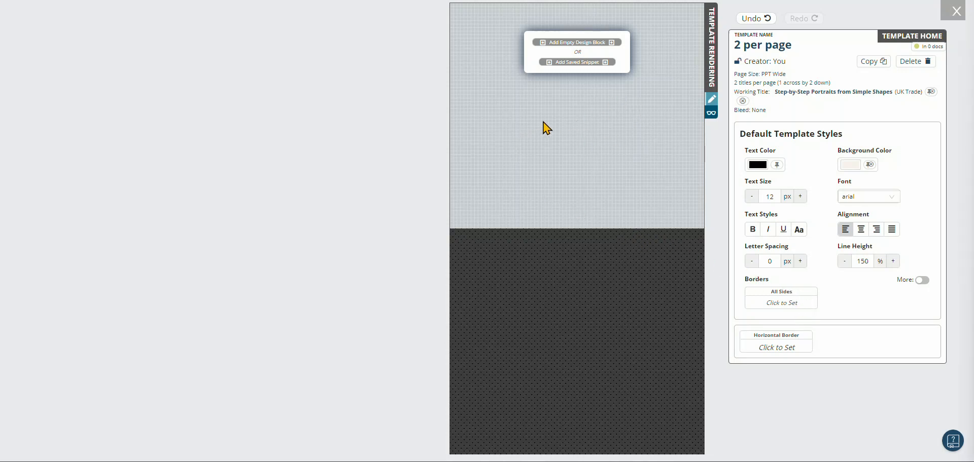
# Add an empty design block, enlarge it to about 253 by 285 px, and add the Jacket Cover as its content.
pyautogui.click(577, 44)
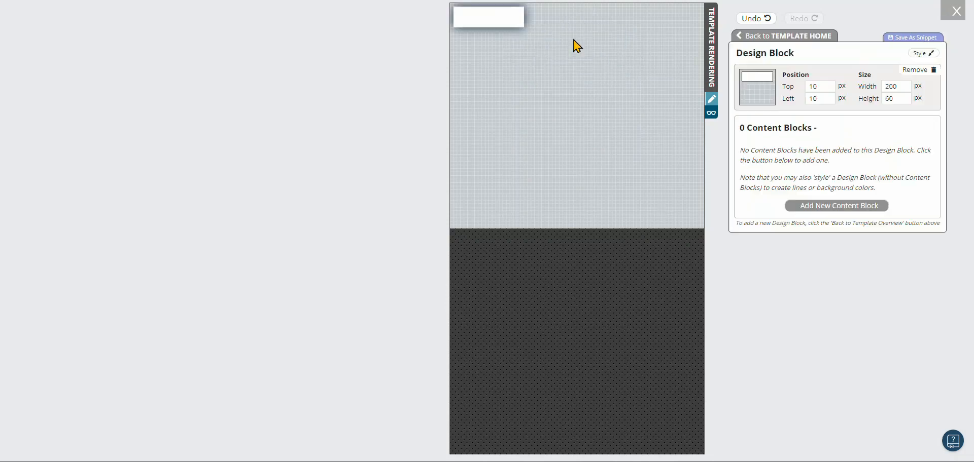
pyautogui.moveTo(522, 27); pyautogui.dragTo(553, 148)
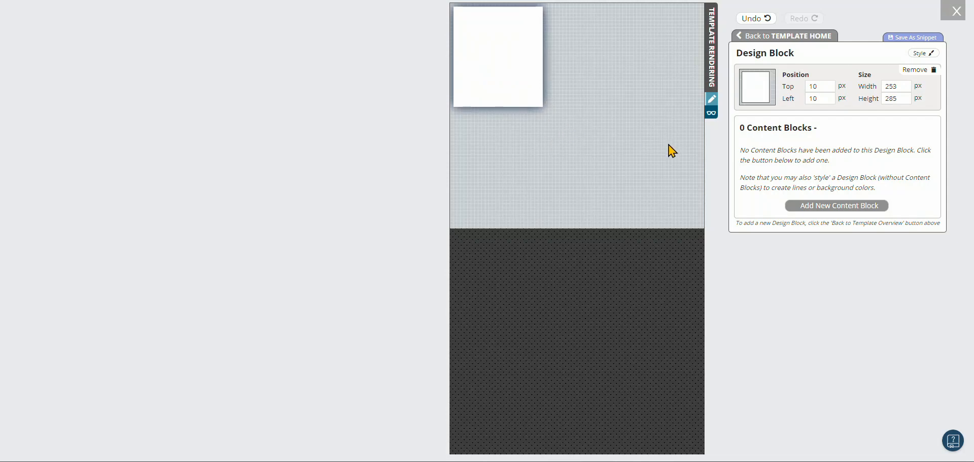
pyautogui.click(836, 206)
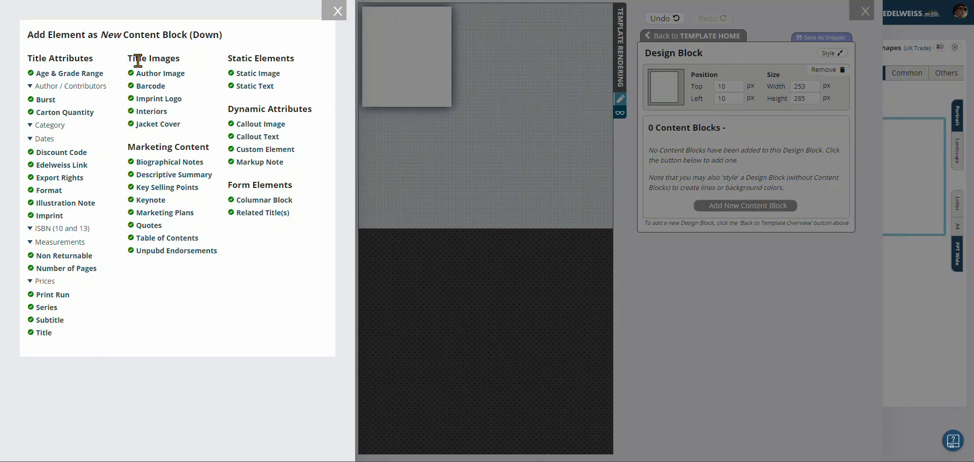
pyautogui.click(147, 125)
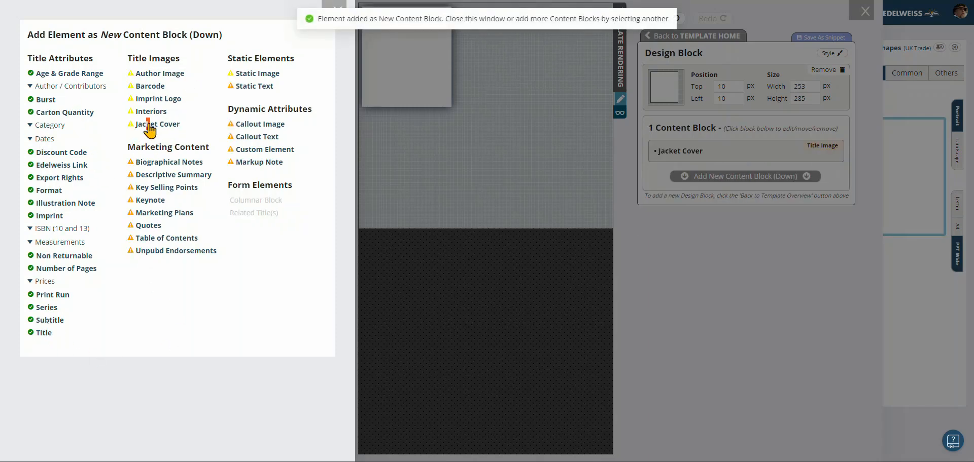
pyautogui.click(447, 144)
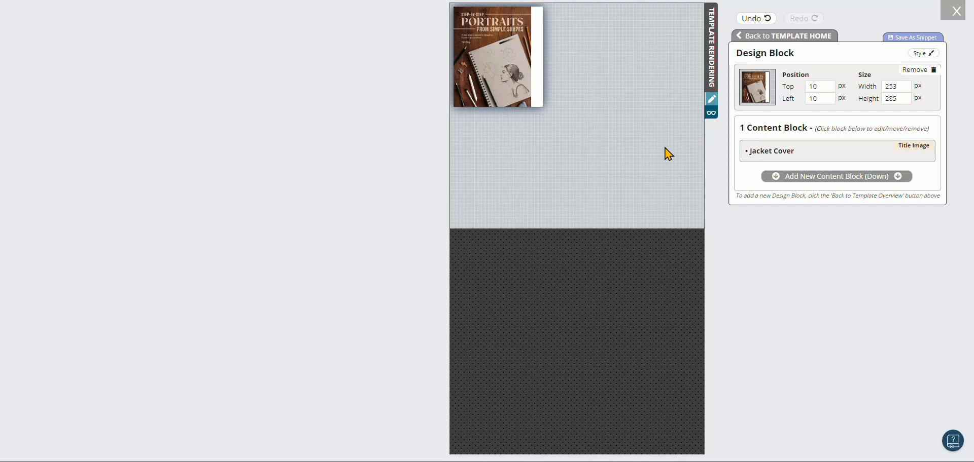
# Add a second design block beside the jacket cover, about 445 by 69 px, and fill it with the Title and Subtitle elements.
pyautogui.click(804, 36)
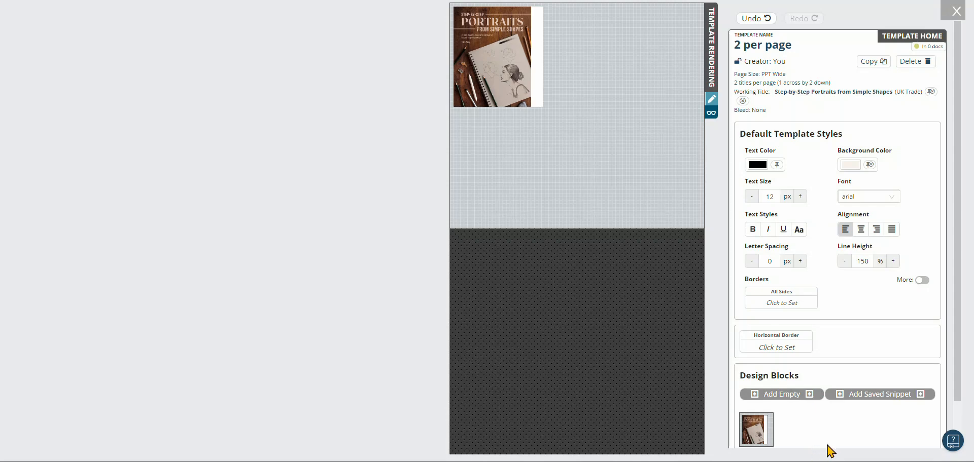
pyautogui.click(786, 398)
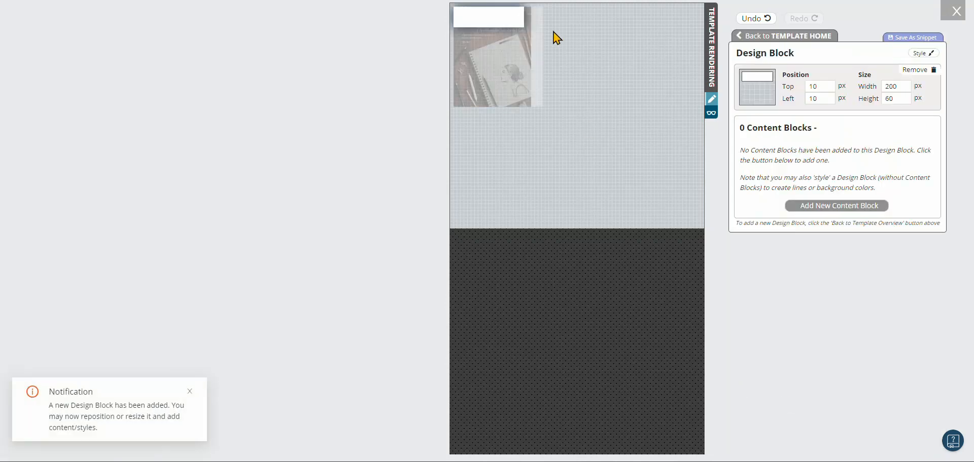
pyautogui.moveTo(502, 13); pyautogui.dragTo(740, 42)
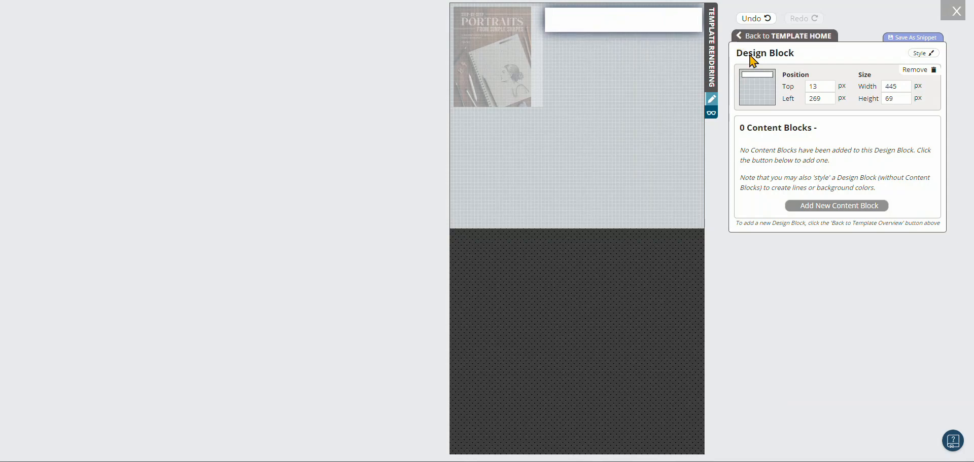
pyautogui.click(835, 212)
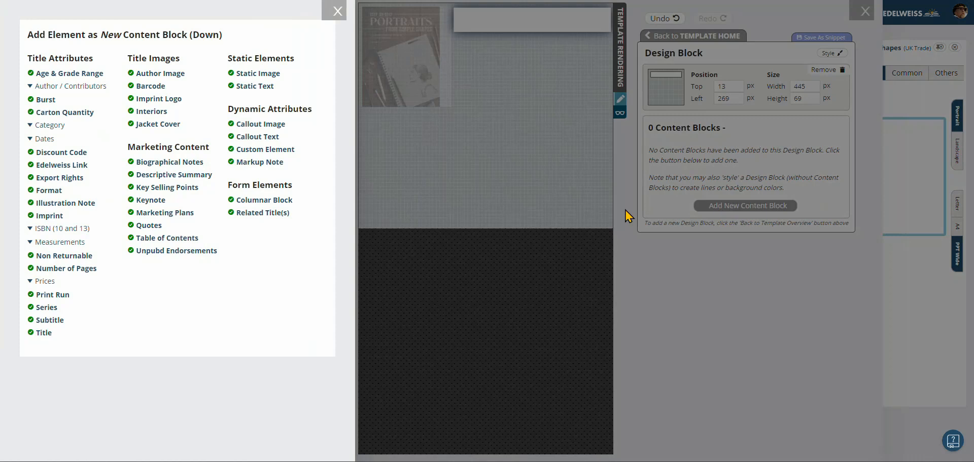
pyautogui.click(44, 333)
pyautogui.click(46, 321)
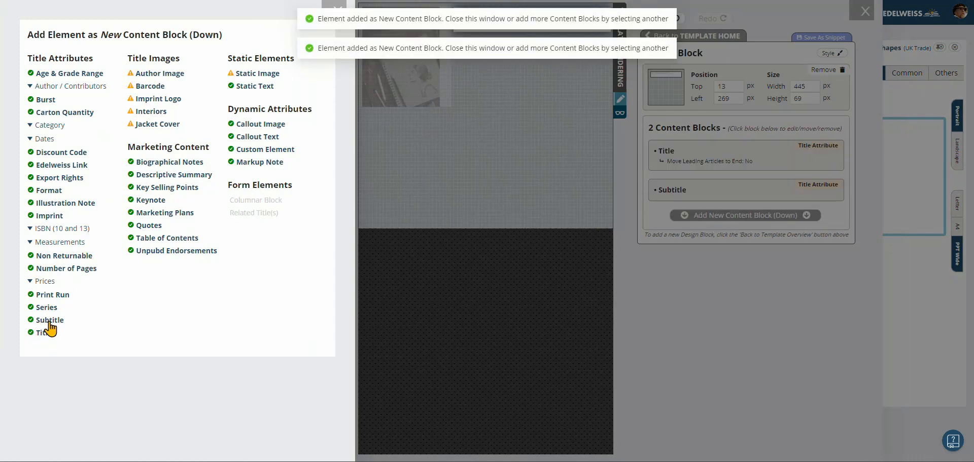
# Add the Full Contributor String across in the Title's content block and set it to be preceded by a space.
pyautogui.click(424, 175)
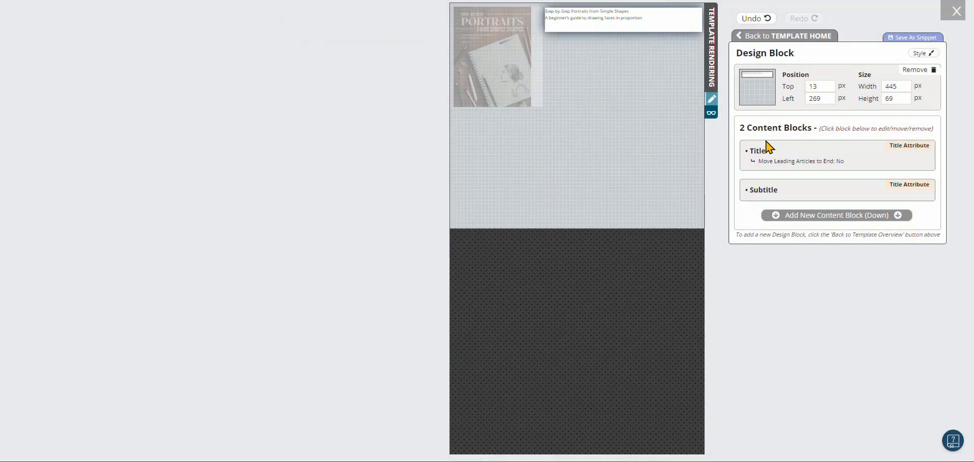
pyautogui.click(820, 156)
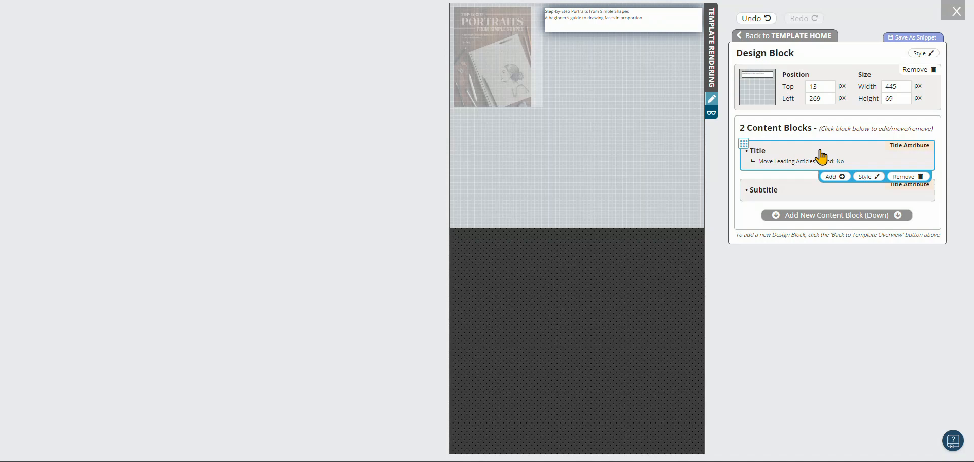
pyautogui.click(836, 177)
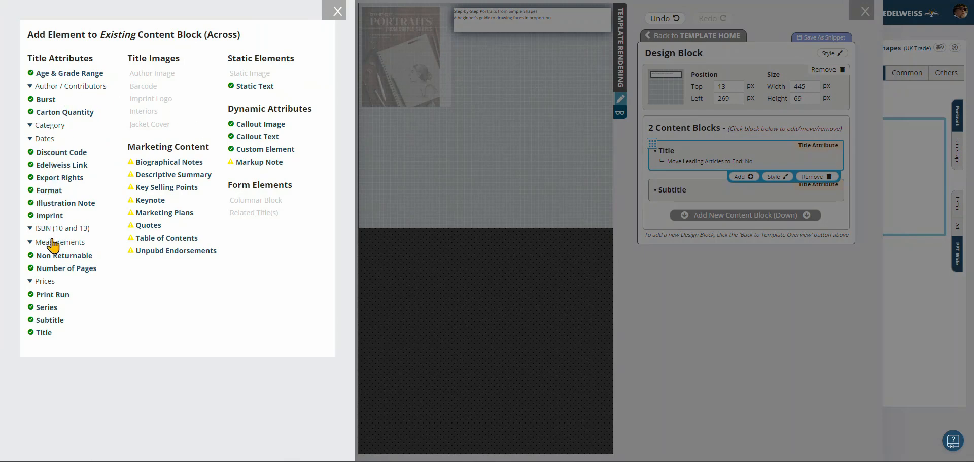
pyautogui.click(45, 87)
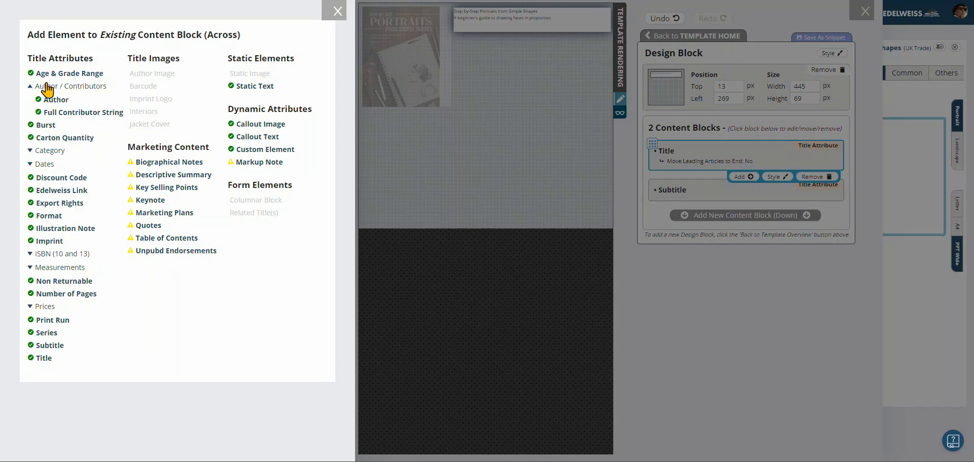
pyautogui.click(57, 112)
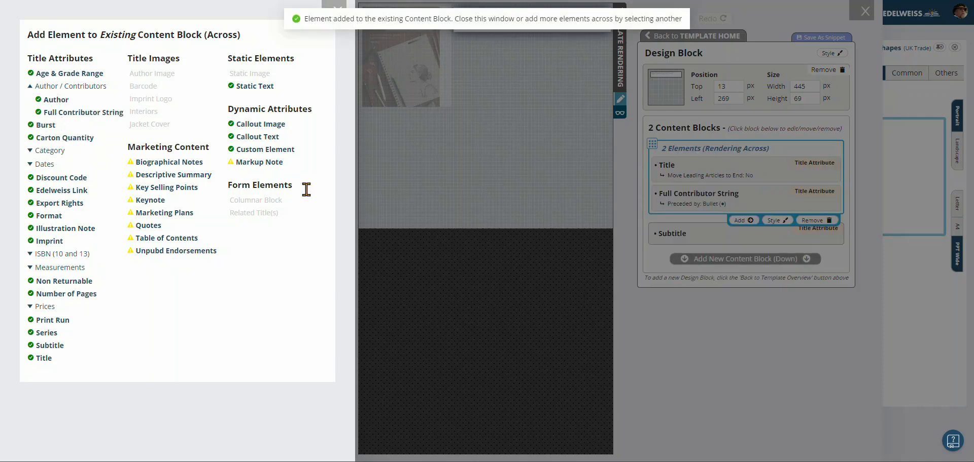
pyautogui.click(437, 179)
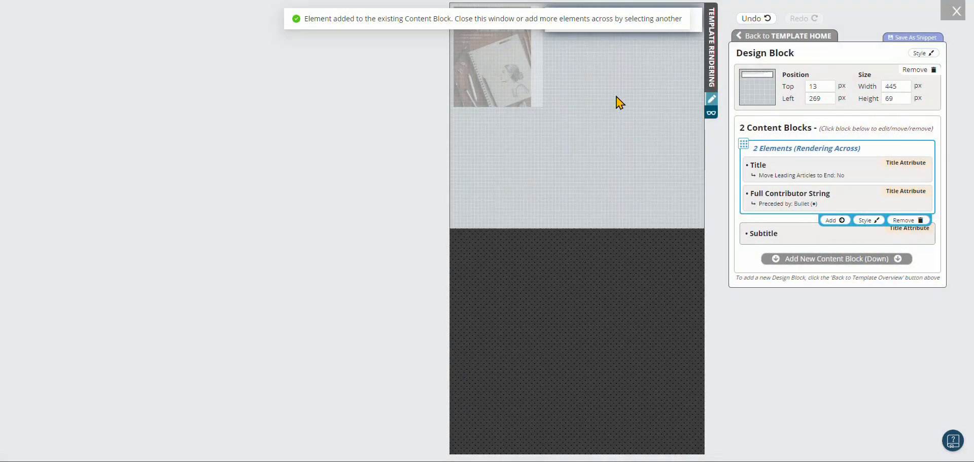
pyautogui.click(813, 204)
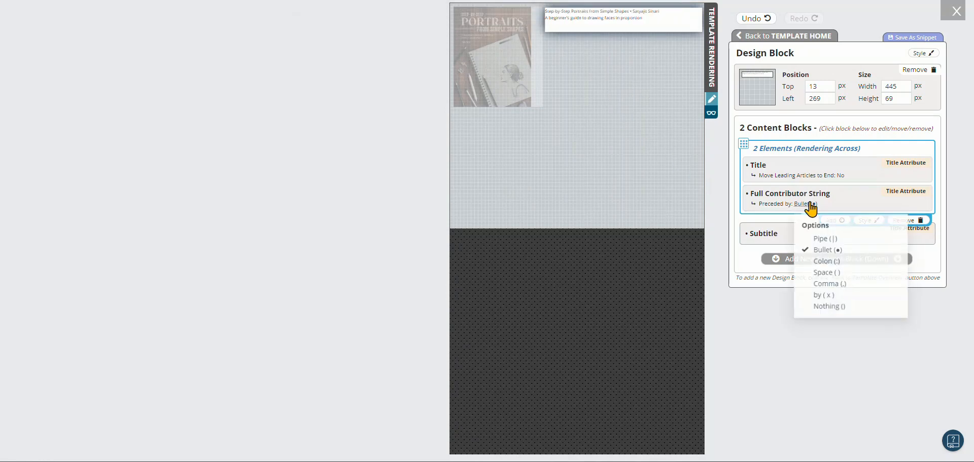
pyautogui.click(828, 275)
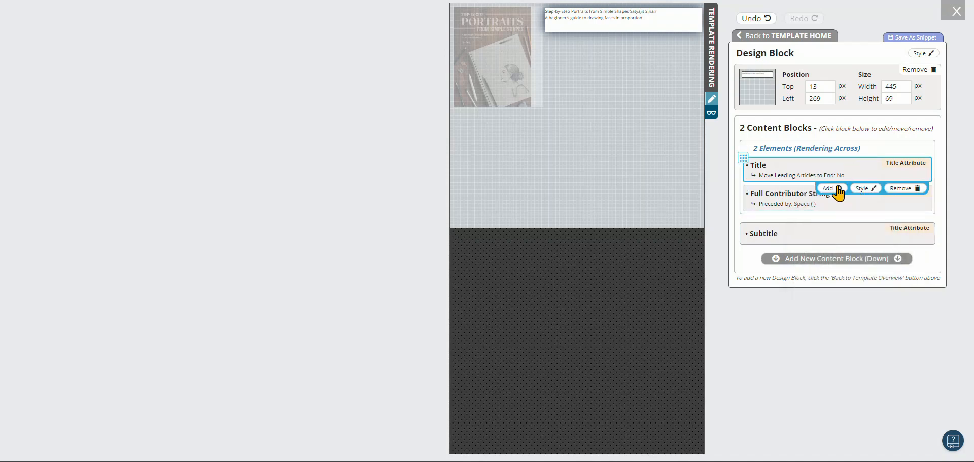
# Insert a Static Text element reading "by" between the Title and the Full Contributor String.
pyautogui.click(836, 189)
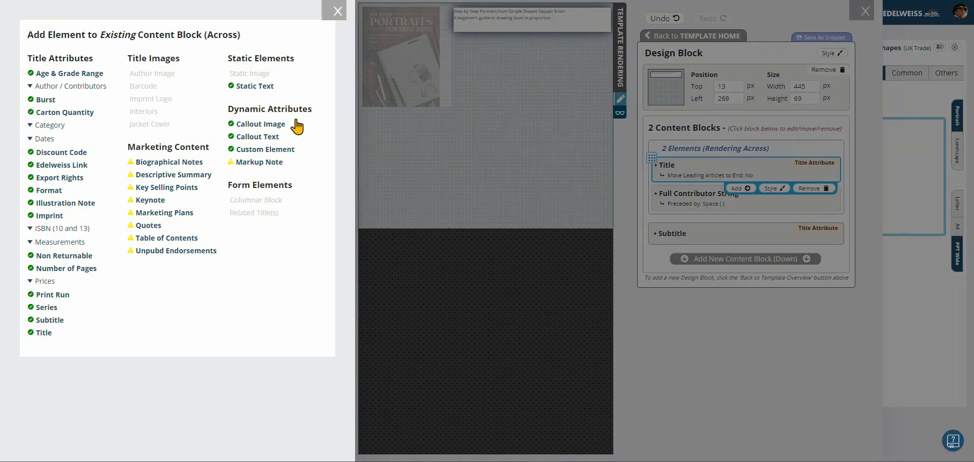
pyautogui.click(249, 86)
pyautogui.click(715, 215)
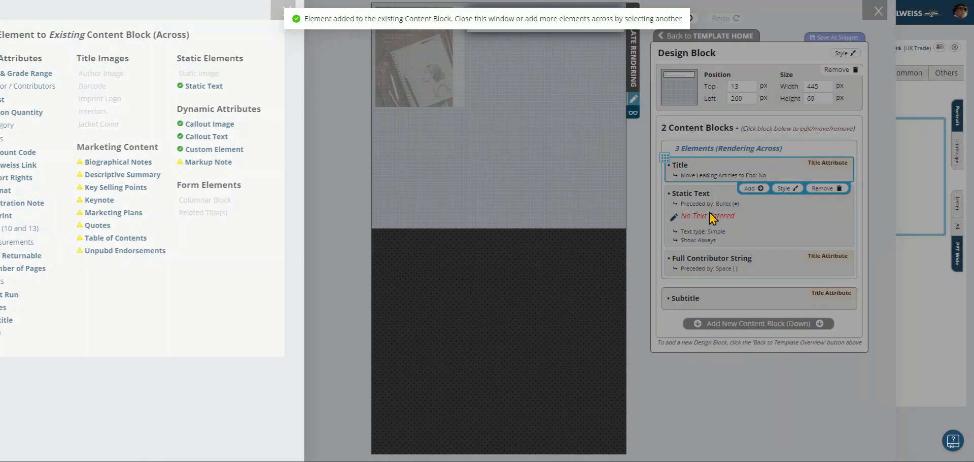
pyautogui.click(781, 215)
pyautogui.write('by')
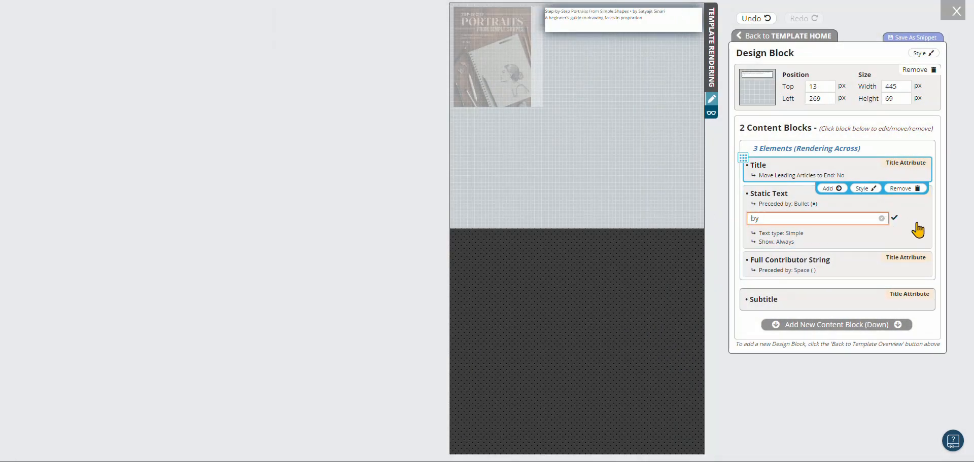
pyautogui.click(894, 219)
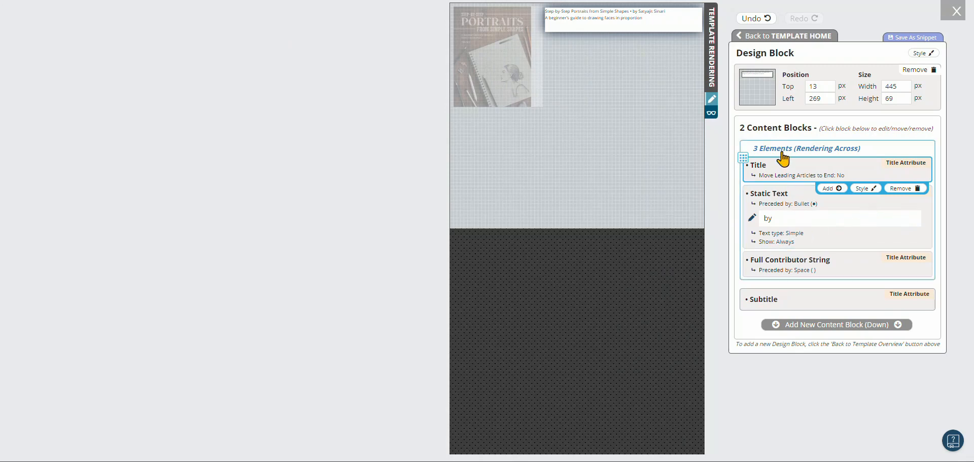
# Style the heading design block's text as bold with a size of 14 px.
pyautogui.click(921, 54)
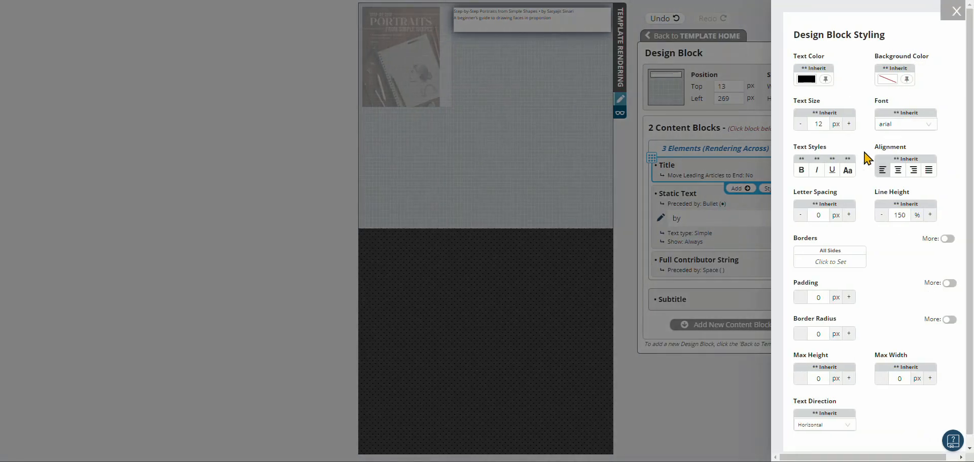
pyautogui.click(800, 173)
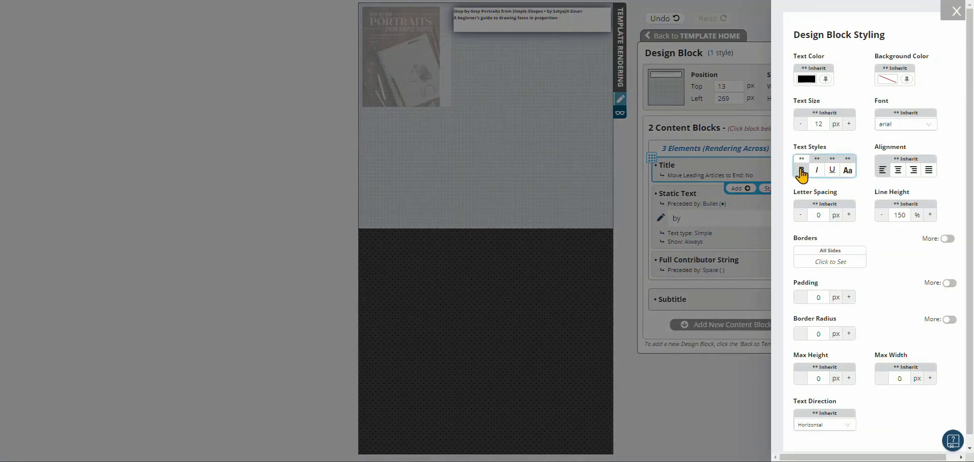
pyautogui.click(849, 124)
pyautogui.click(848, 124)
# Give the heading design block a solid 1 px dark red border (RGB 124, 39, 39) on all sides and save that colour.
pyautogui.click(827, 262)
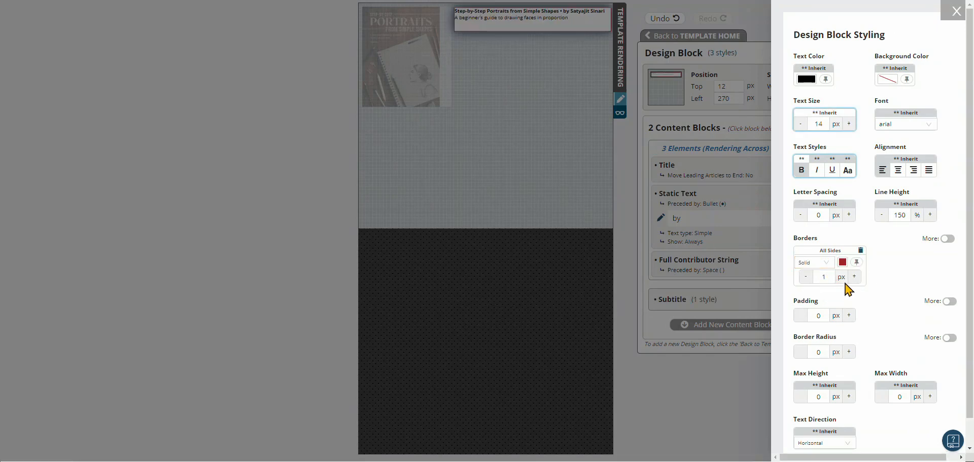
pyautogui.click(842, 262)
pyautogui.click(801, 323)
pyautogui.click(880, 297)
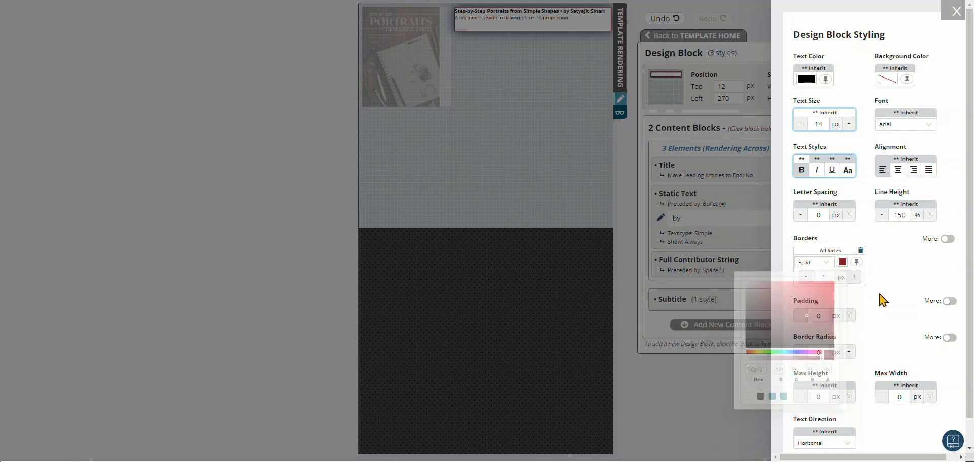
pyautogui.click(841, 262)
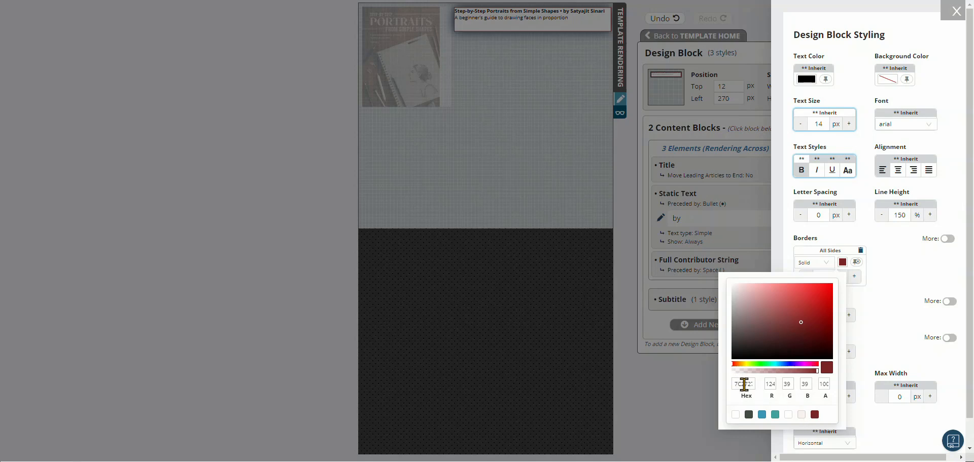
pyautogui.moveTo(736, 384); pyautogui.dragTo(760, 391)
pyautogui.click(877, 311)
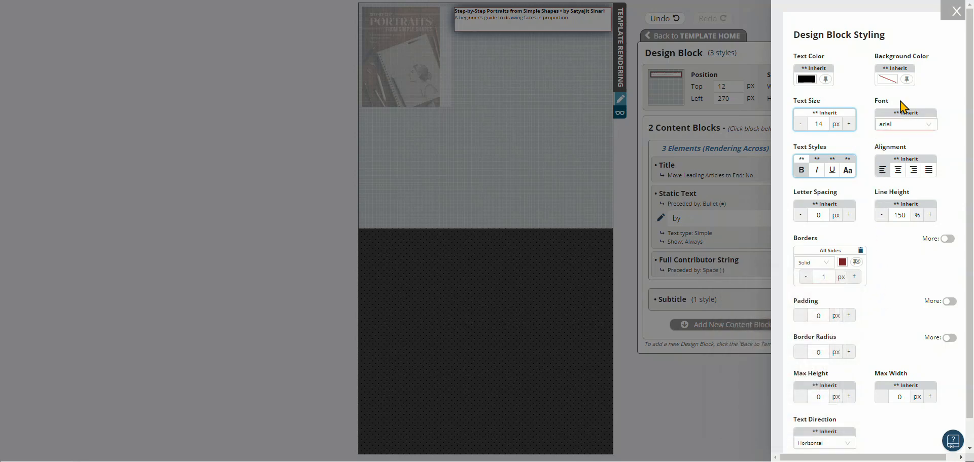
pyautogui.click(952, 10)
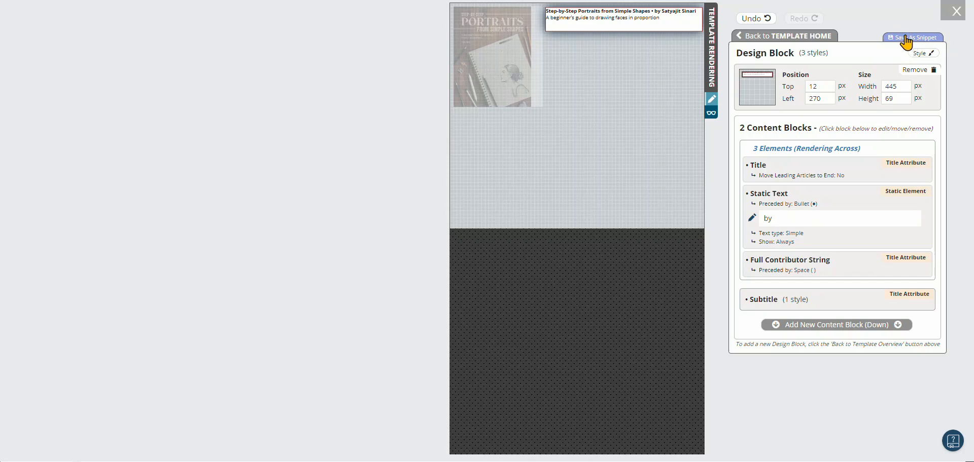
# Save the heading design block as a snippet named Red Border Heading.
pyautogui.click(906, 40)
pyautogui.click(513, 97)
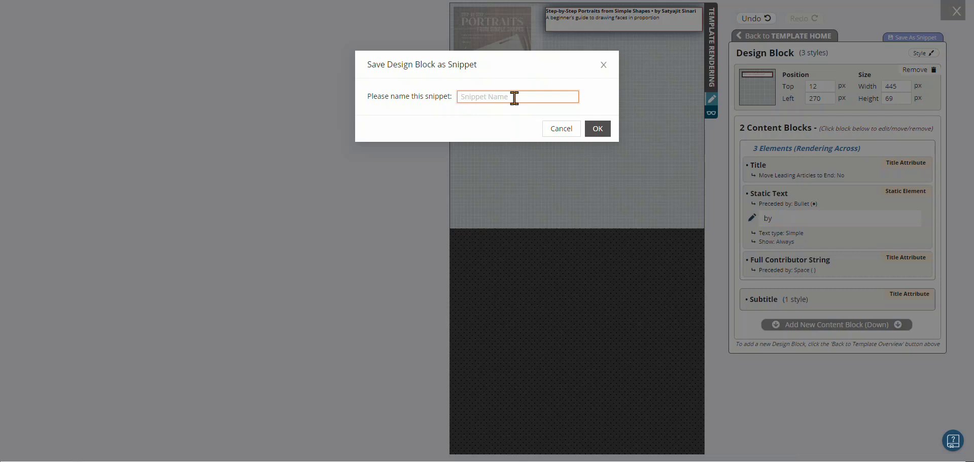
pyautogui.write('Red Border Heading')
pyautogui.click(597, 130)
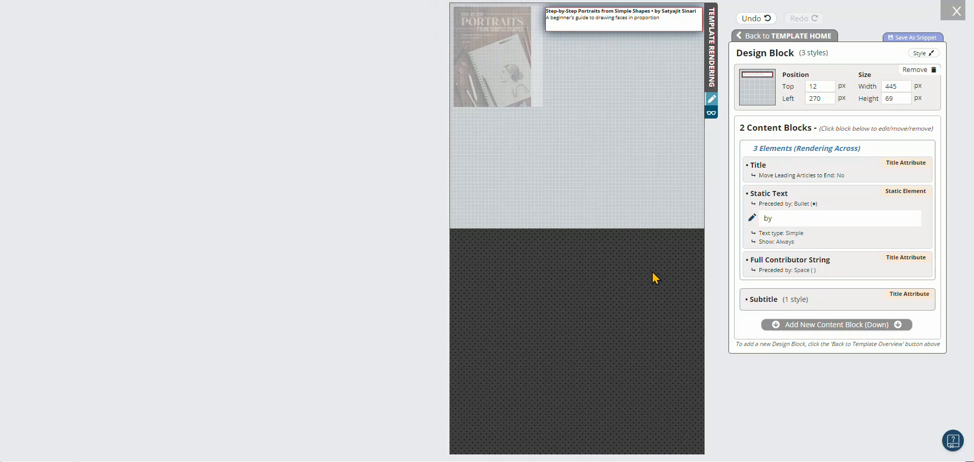
# Add an empty design block to the template, place it below the jacket cover and enlarge it to about 247 by 213 px.
pyautogui.click(769, 40)
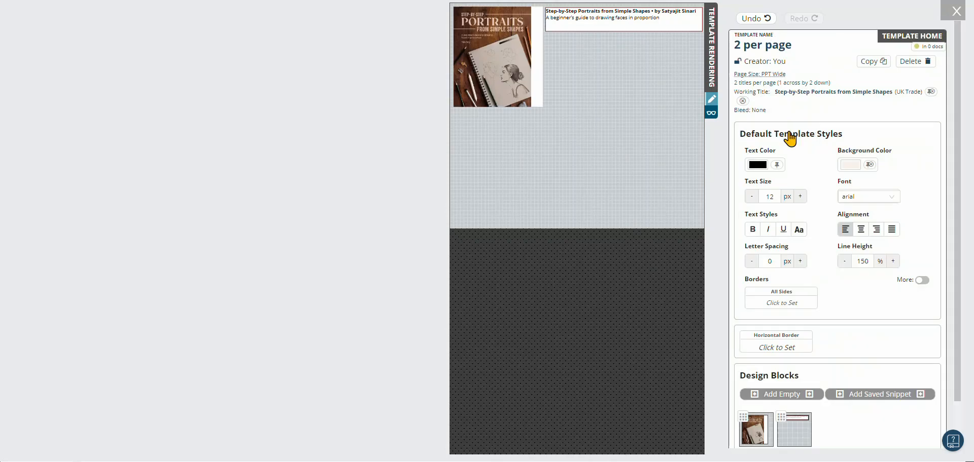
pyautogui.click(779, 395)
pyautogui.moveTo(502, 15); pyautogui.dragTo(506, 171)
pyautogui.moveTo(525, 130); pyautogui.dragTo(545, 211)
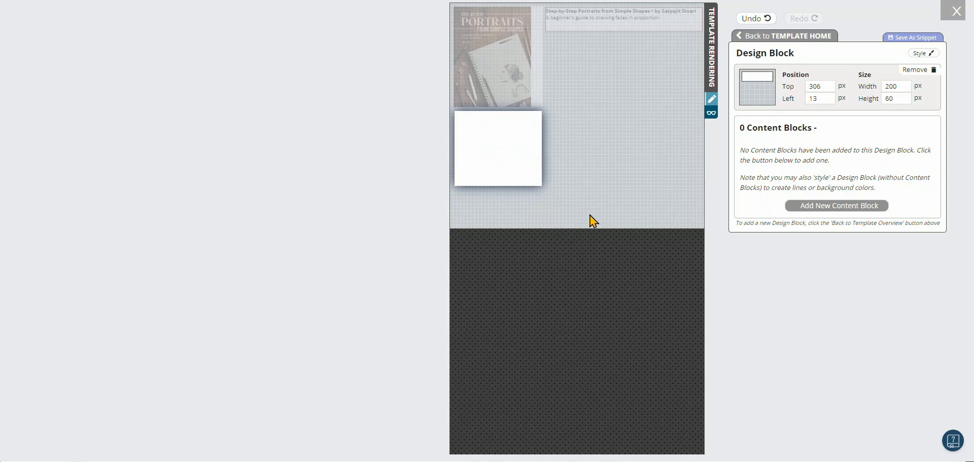
# Fill the block below the cover with ISBN 13, BISAC - 1st Level, Format and U.S. Dollars as separate content blocks.
pyautogui.click(809, 207)
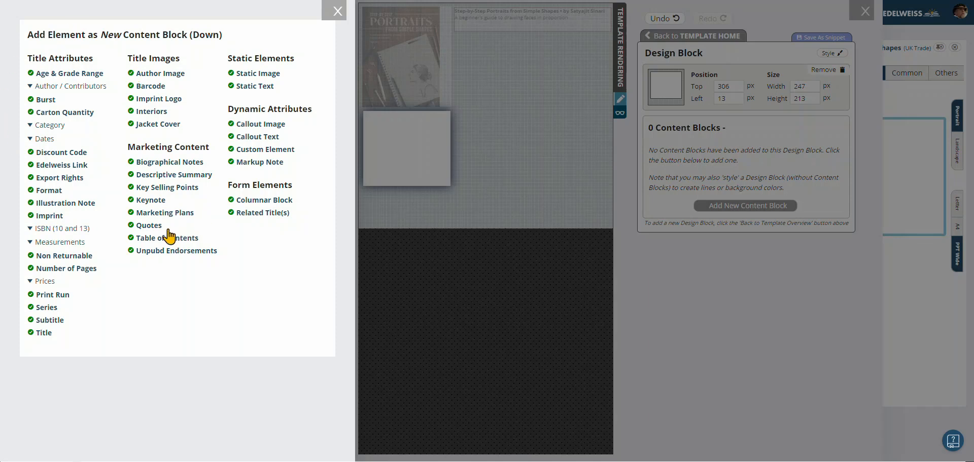
pyautogui.click(60, 229)
pyautogui.click(61, 257)
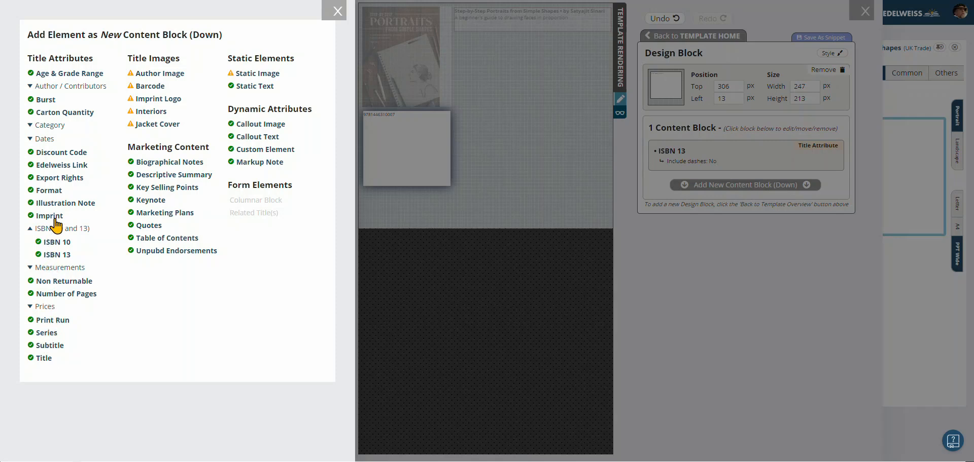
pyautogui.click(46, 126)
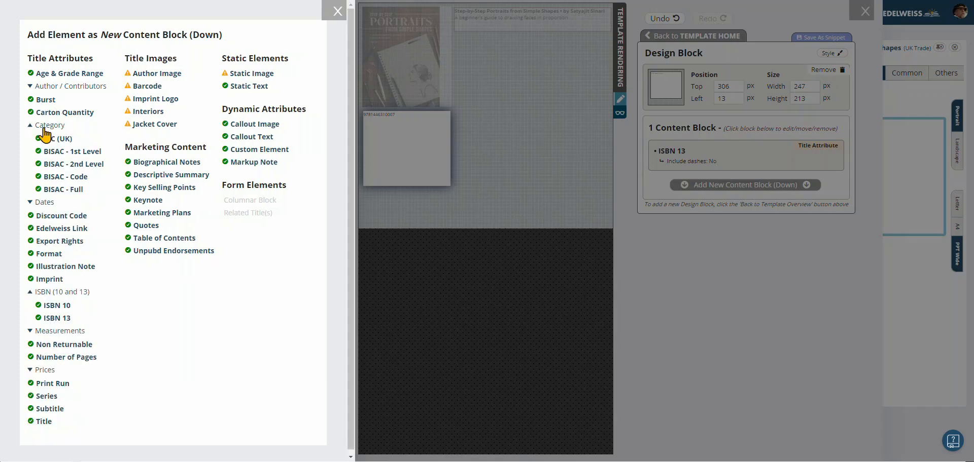
pyautogui.click(66, 152)
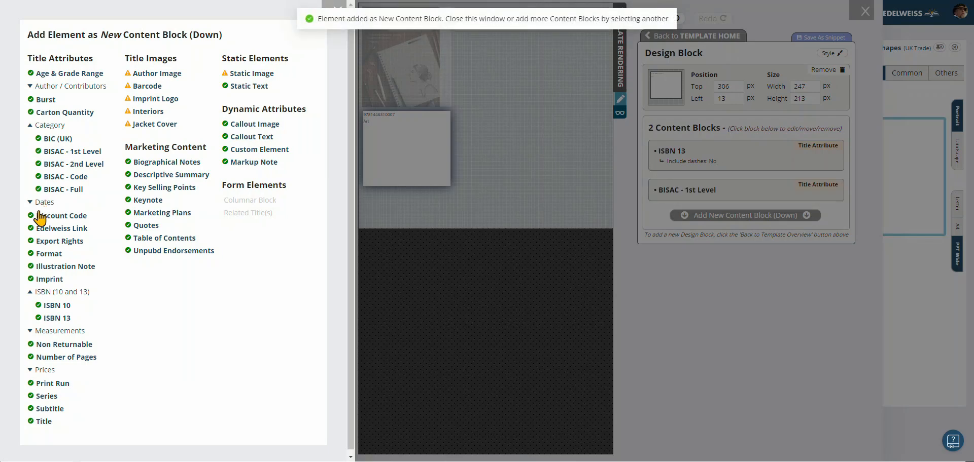
pyautogui.click(51, 254)
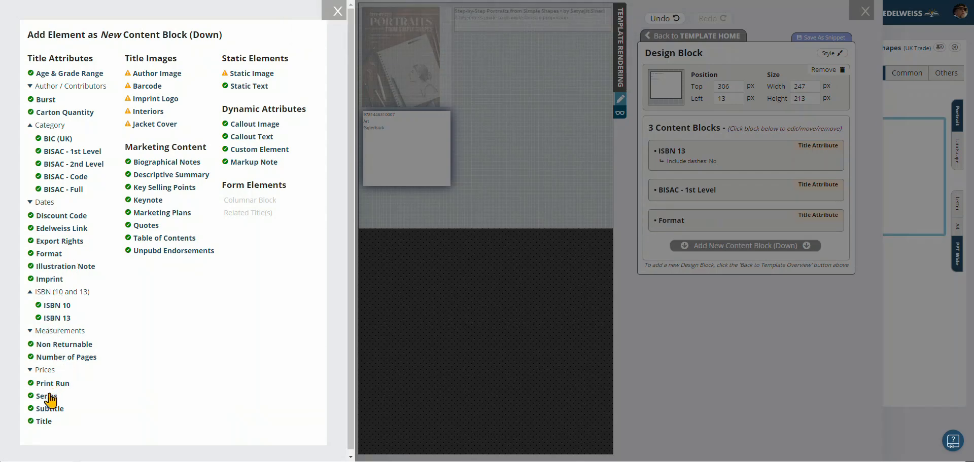
pyautogui.click(46, 373)
pyautogui.scroll(-2, 63, 385)
pyautogui.click(64, 384)
pyautogui.click(410, 154)
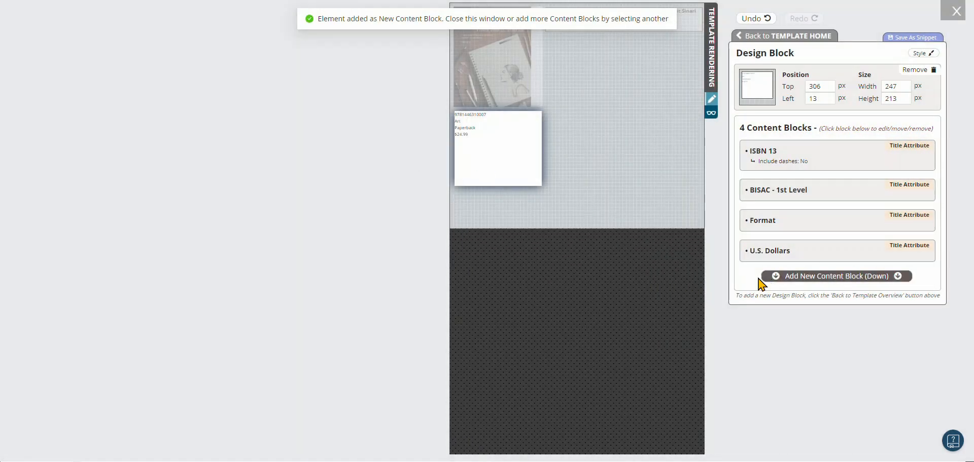
# Add the U.K. Pounds price across in the same content block as U.S. Dollars.
pyautogui.moveTo(800, 258)
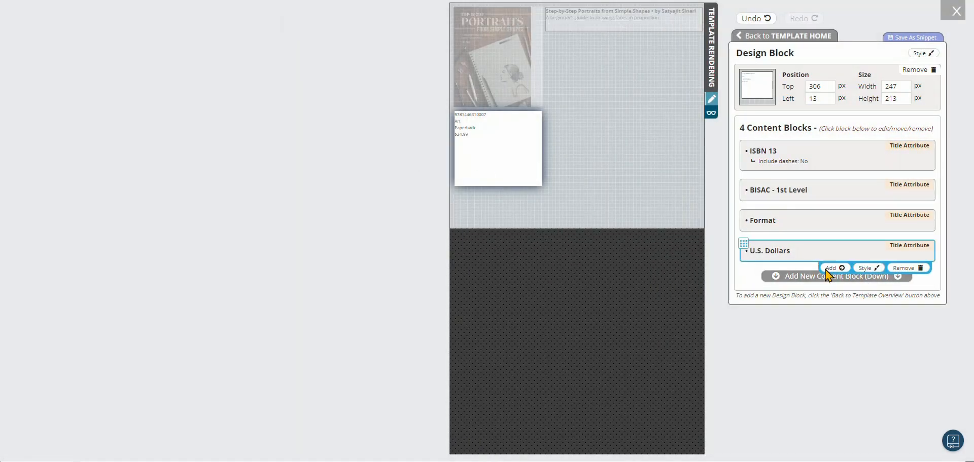
pyautogui.click(830, 268)
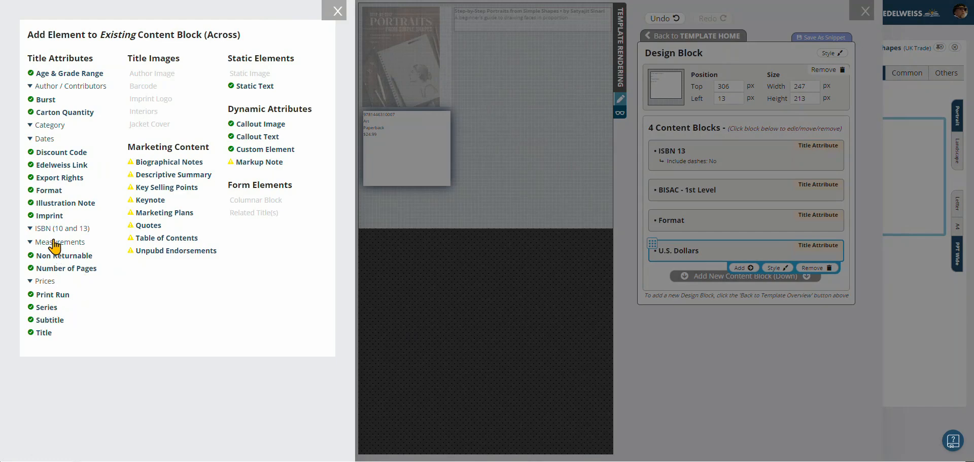
pyautogui.click(44, 282)
pyautogui.click(57, 384)
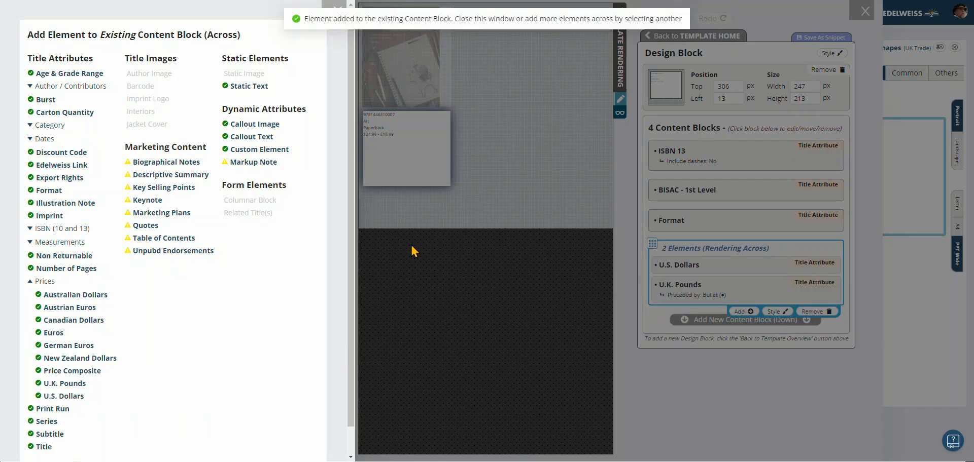
pyautogui.click(711, 223)
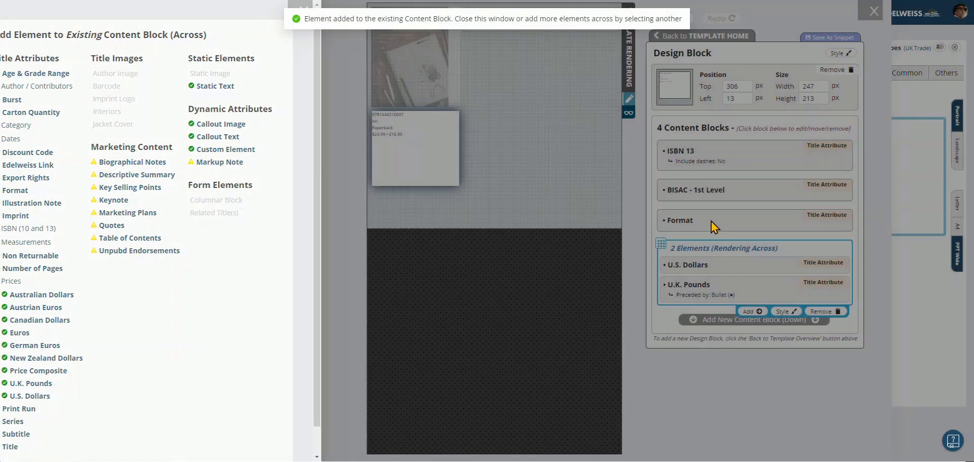
# Add the Measurement attribute across in the same content block as Format.
pyautogui.click(813, 222)
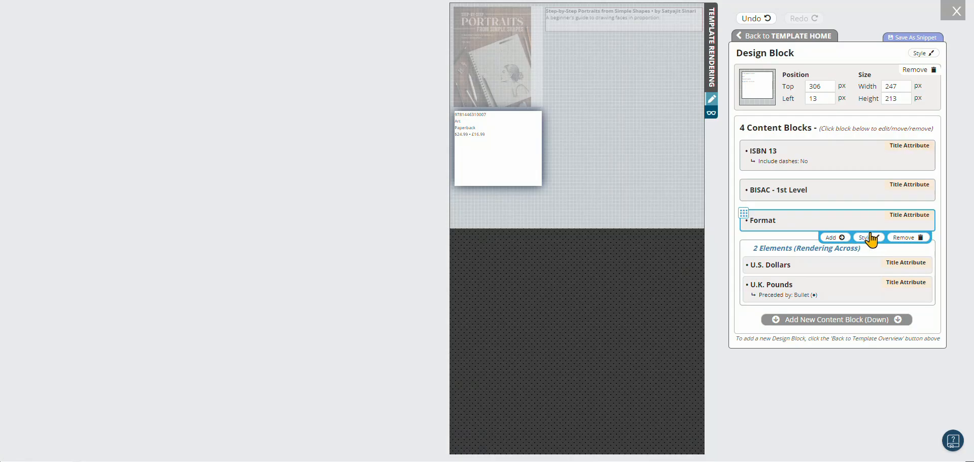
pyautogui.click(832, 238)
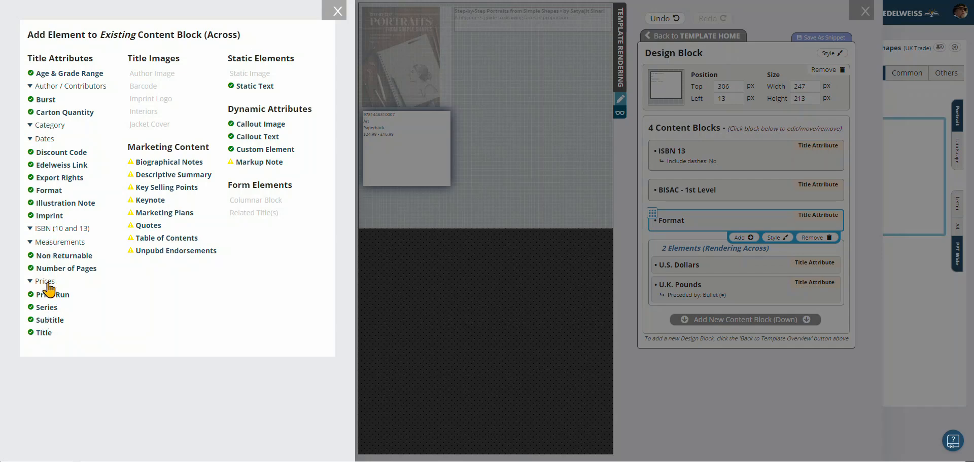
pyautogui.click(51, 244)
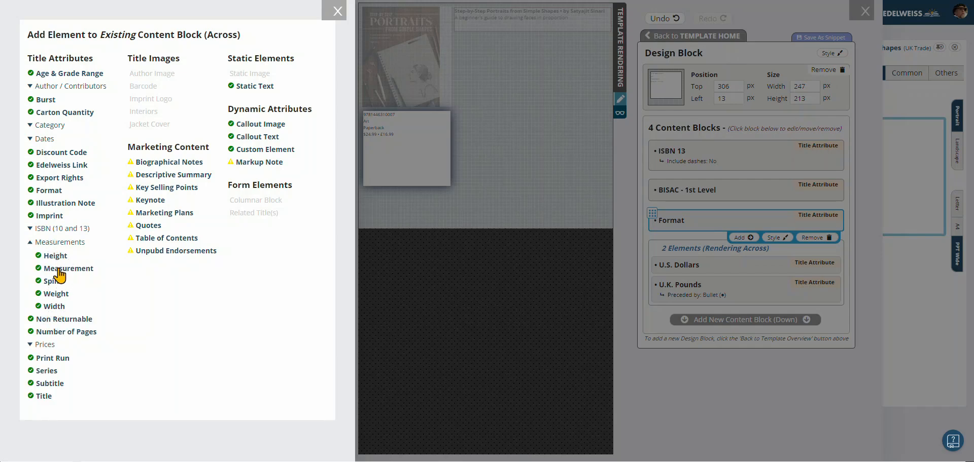
pyautogui.click(59, 275)
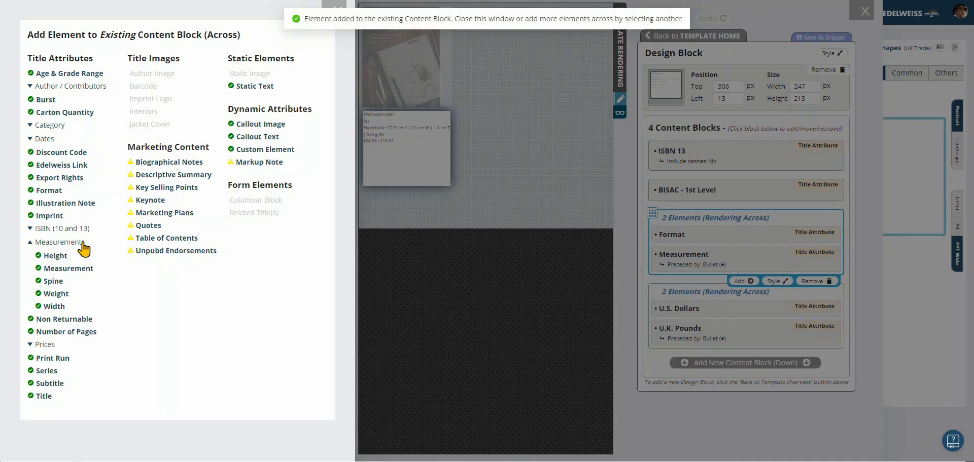
pyautogui.click(737, 240)
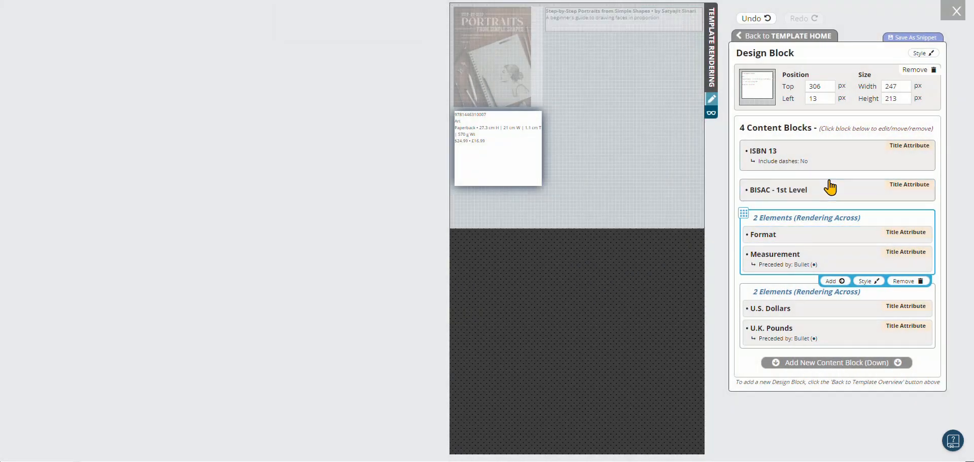
# Add ISBN 10 across in the same content block as ISBN 13.
pyautogui.click(825, 192)
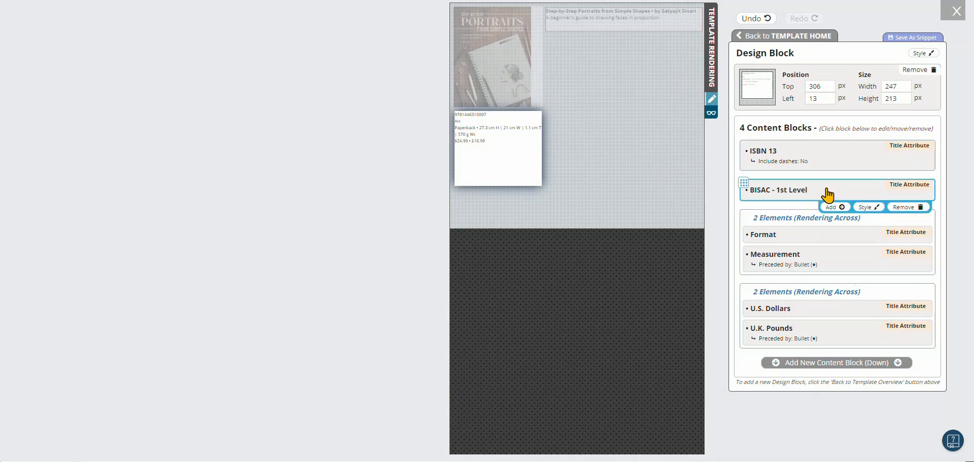
pyautogui.click(824, 156)
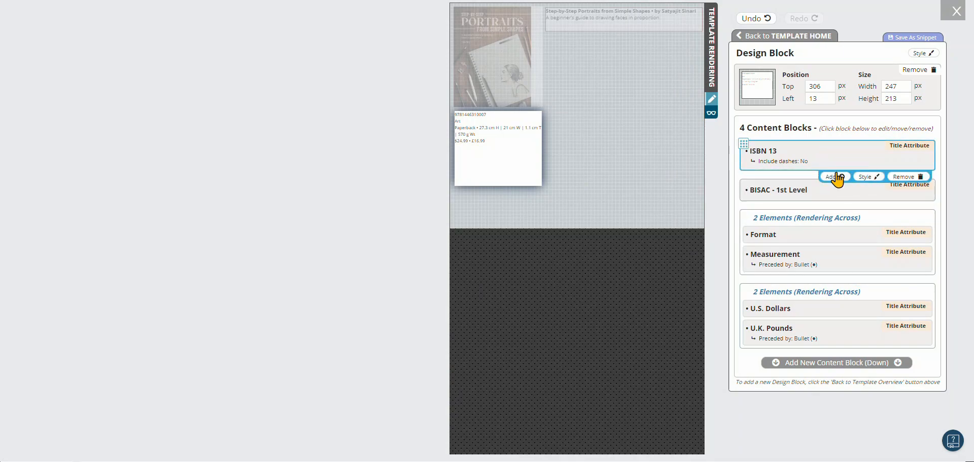
pyautogui.click(835, 177)
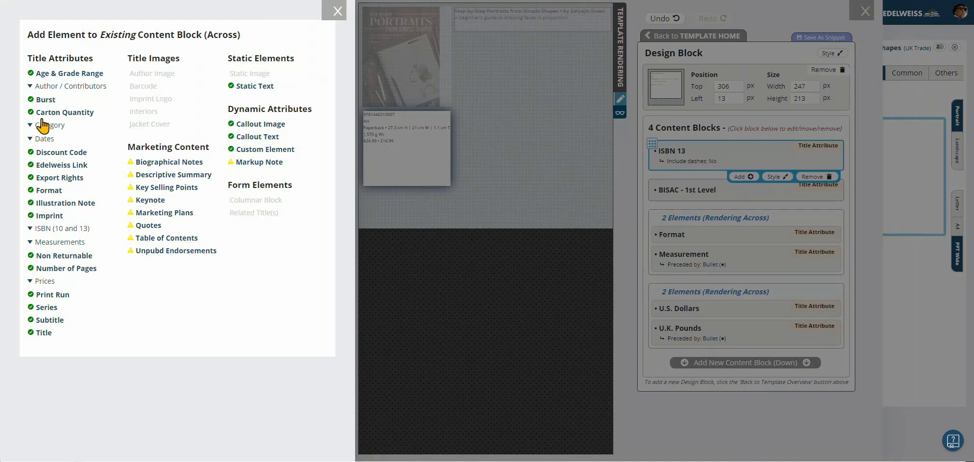
pyautogui.click(48, 229)
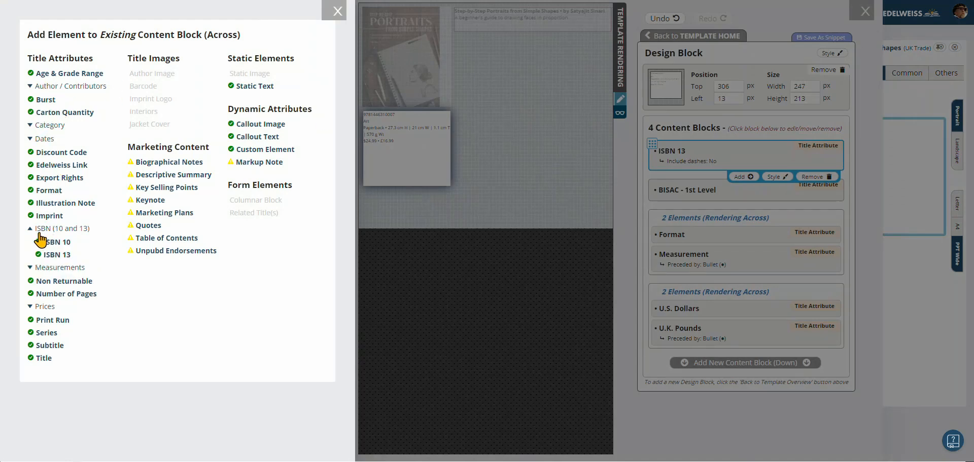
pyautogui.click(52, 243)
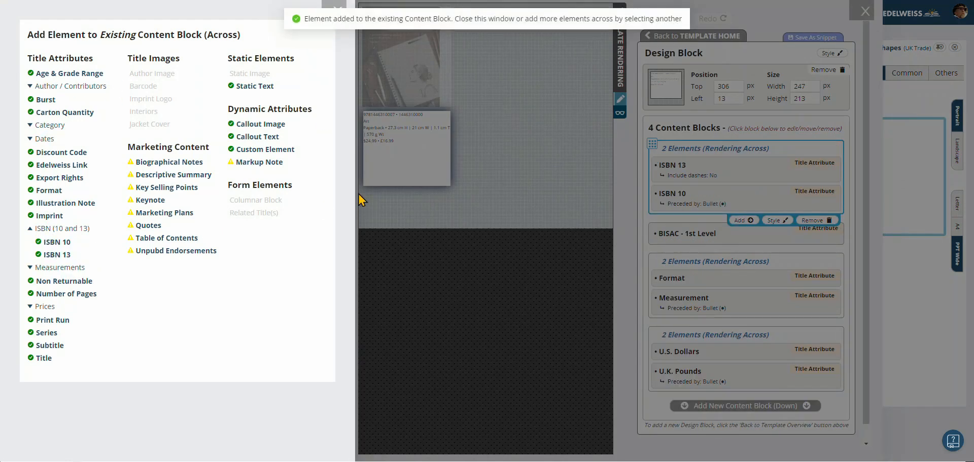
pyautogui.click(412, 163)
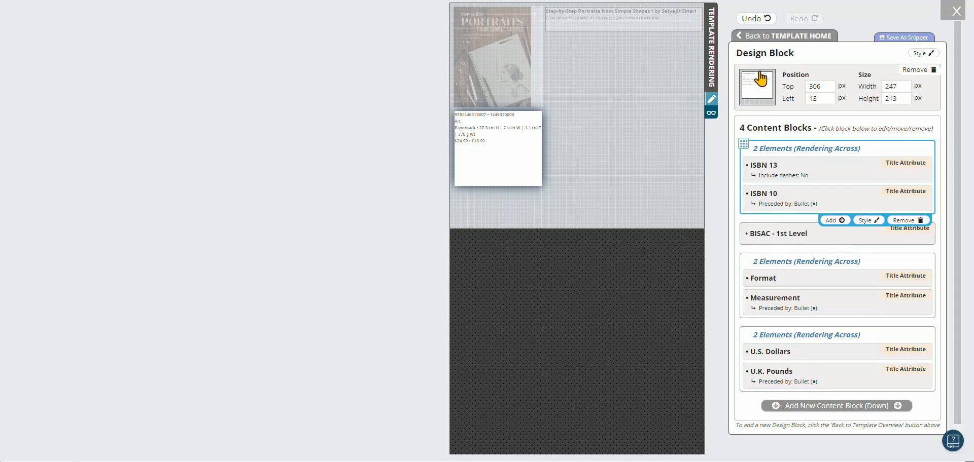
# Add an empty design block below the heading, size it to about 441 by 437 px and fill it with the Descriptive Summary.
pyautogui.click(755, 37)
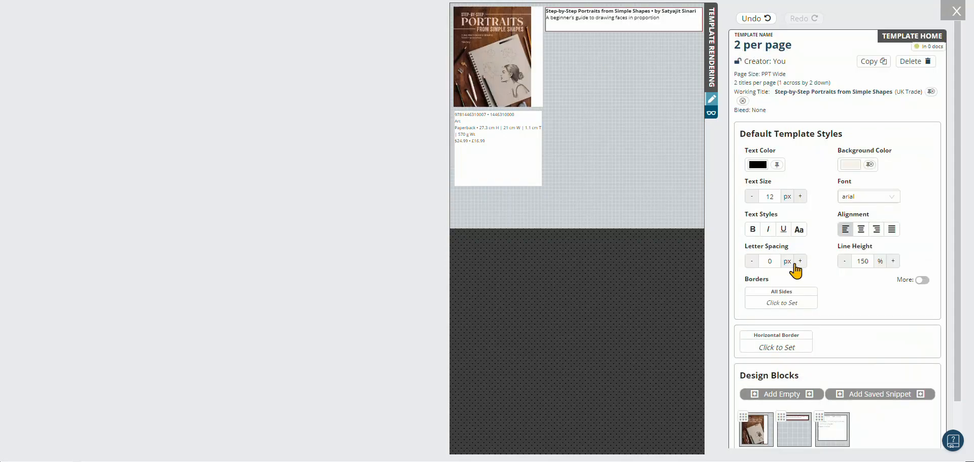
pyautogui.click(781, 394)
pyautogui.moveTo(627, 75); pyautogui.dragTo(738, 246)
pyautogui.click(835, 210)
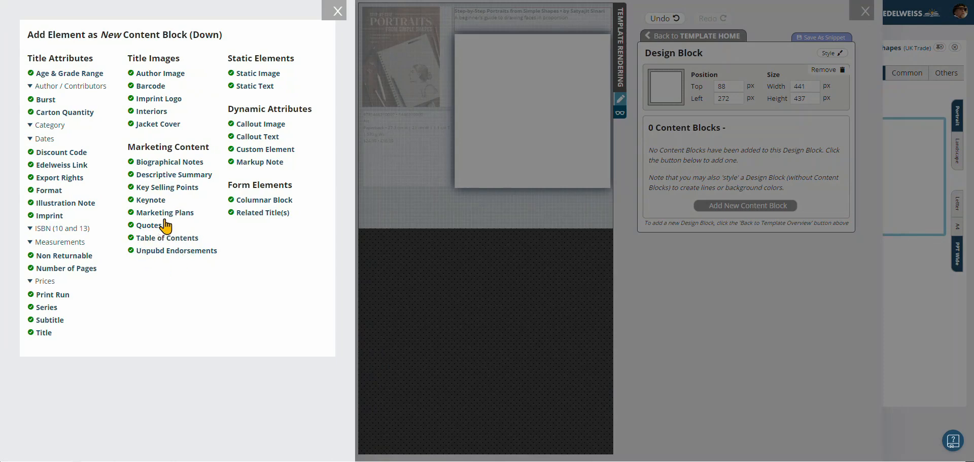
pyautogui.click(150, 175)
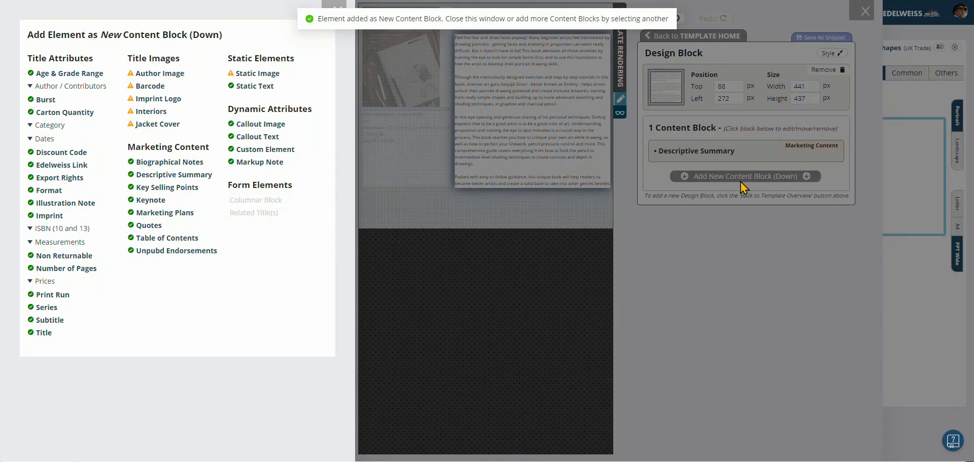
pyautogui.click(749, 144)
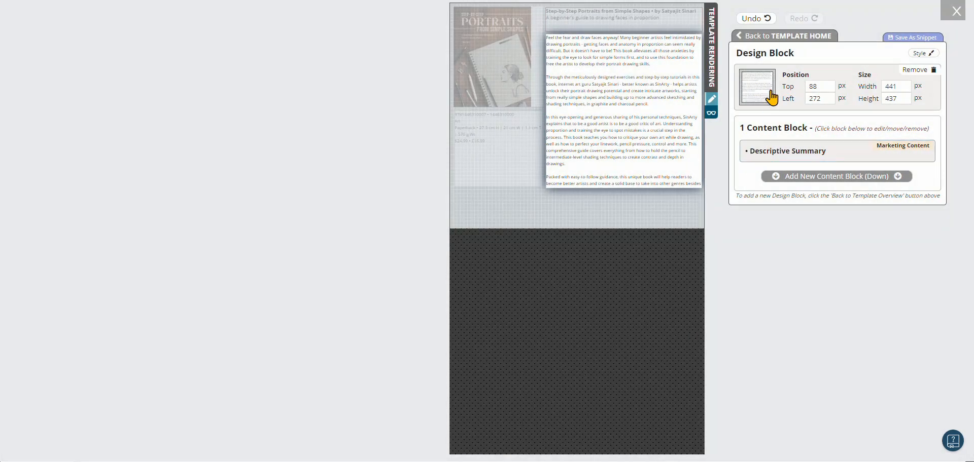
# Add another empty design block across the bottom of the title area, about 702 by 101 px, with its top at 532 px.
pyautogui.click(779, 37)
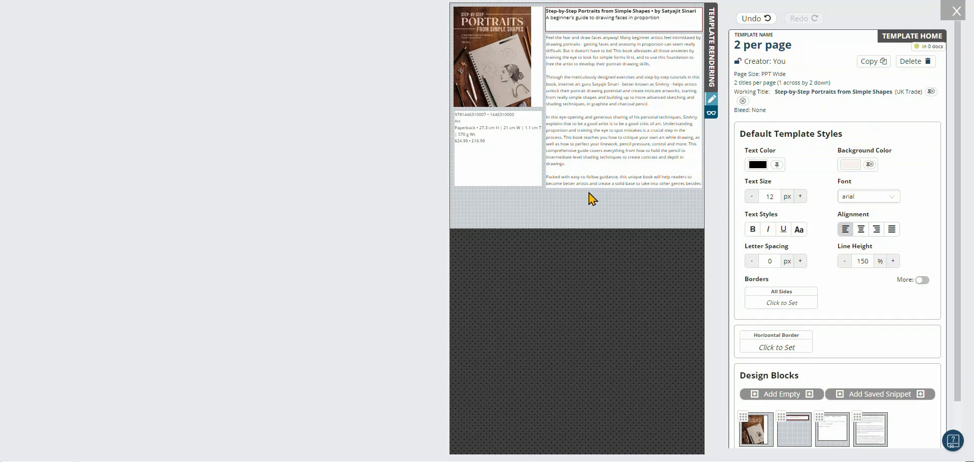
pyautogui.click(773, 395)
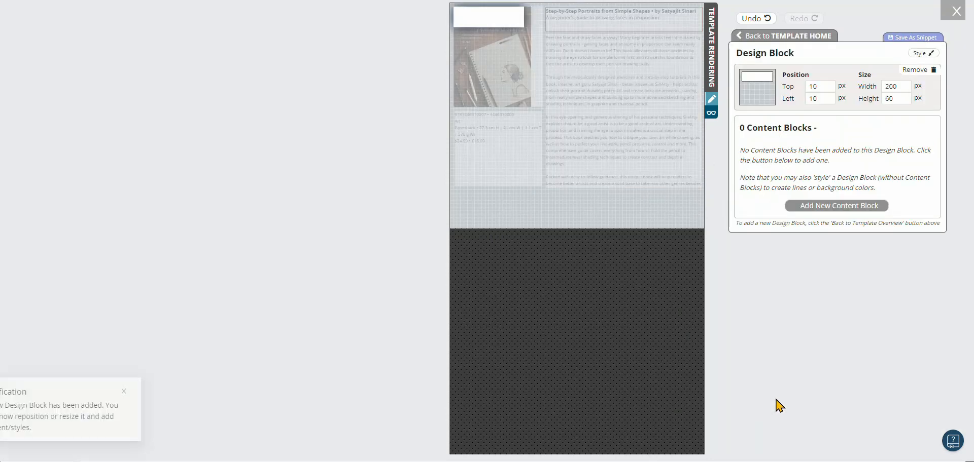
pyautogui.moveTo(484, 19); pyautogui.dragTo(780, 235)
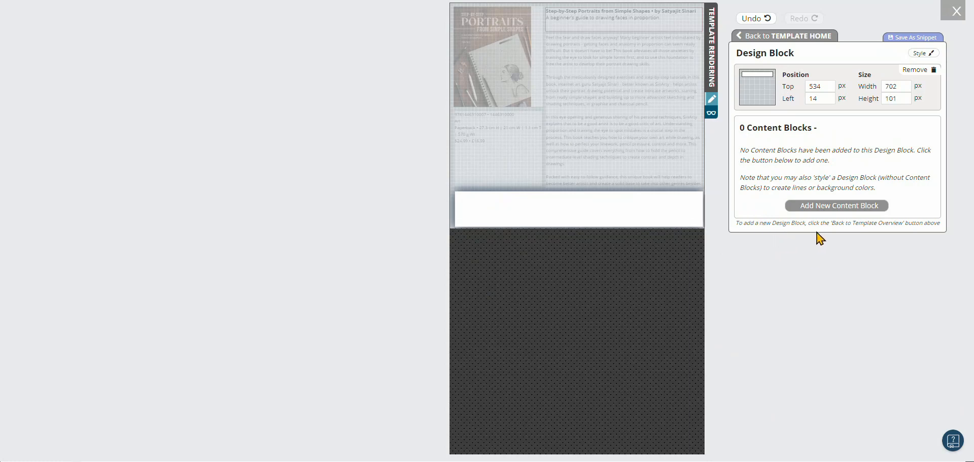
pyautogui.press('Up')
pyautogui.press('Up')
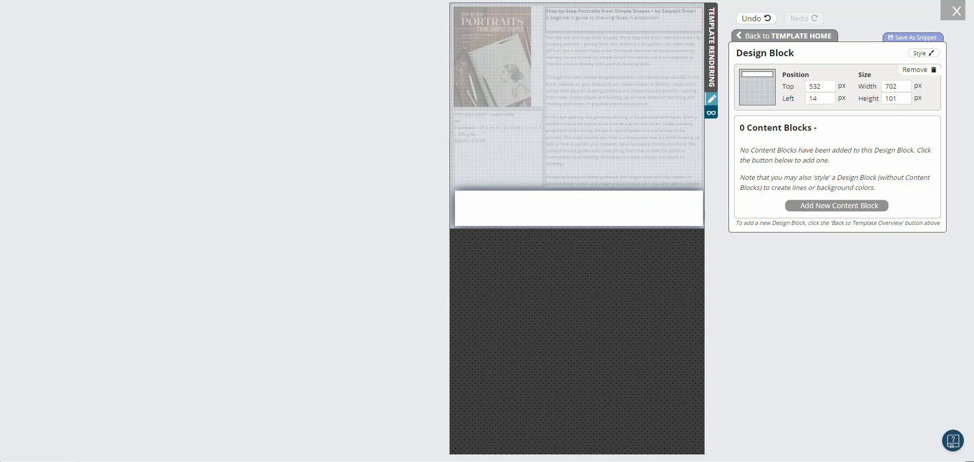
# Fill the bottom design block with the Interiors title images and set Images Across to 4.
pyautogui.click(826, 206)
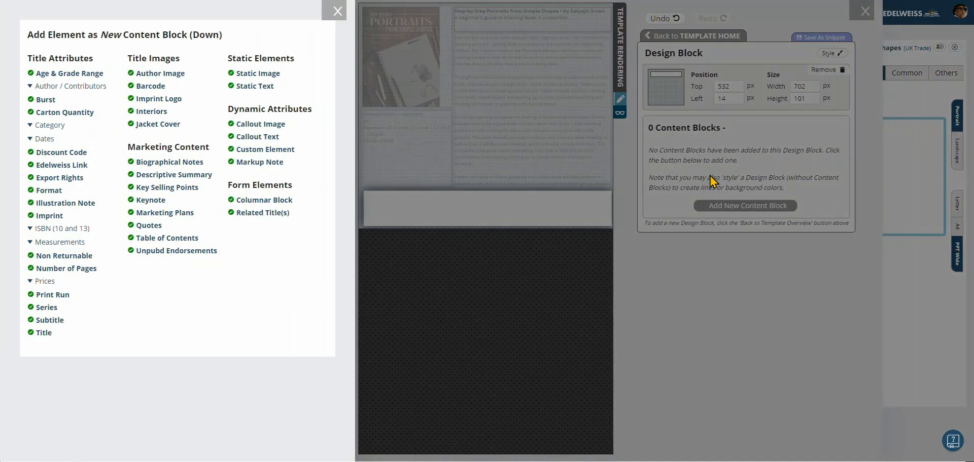
pyautogui.click(150, 113)
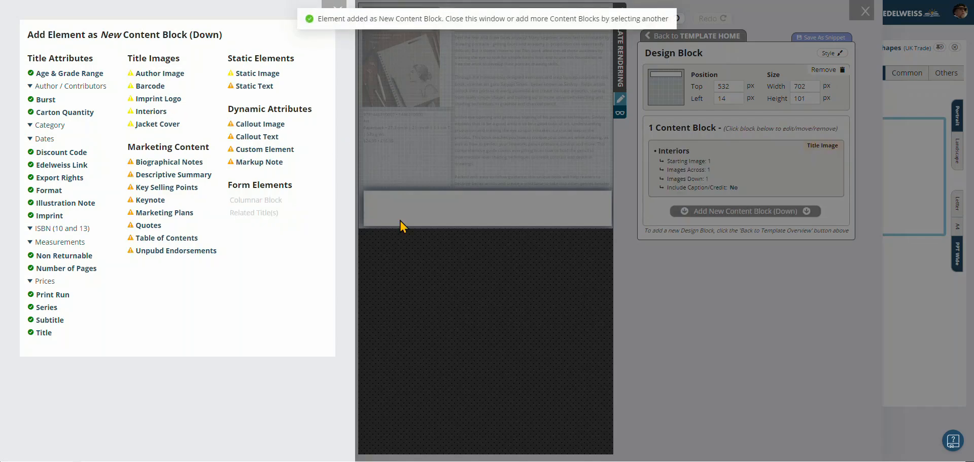
pyautogui.click(705, 283)
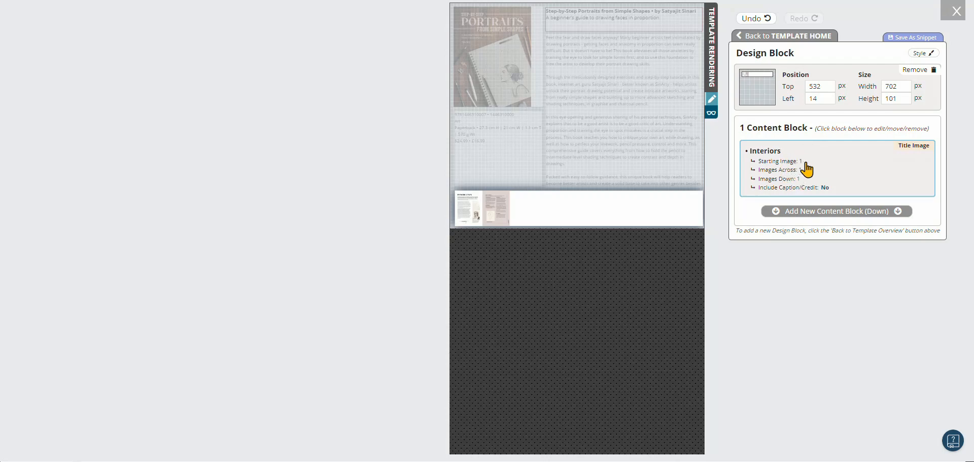
pyautogui.moveTo(799, 178)
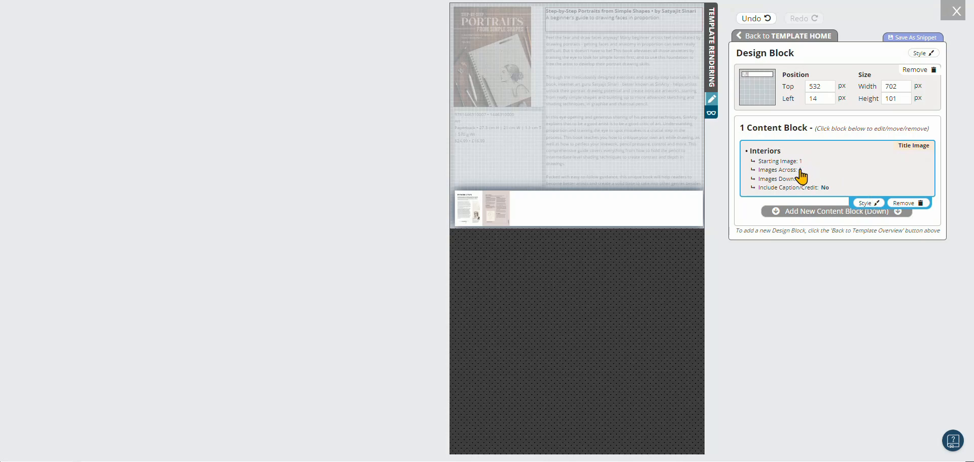
pyautogui.click(800, 176)
pyautogui.click(807, 173)
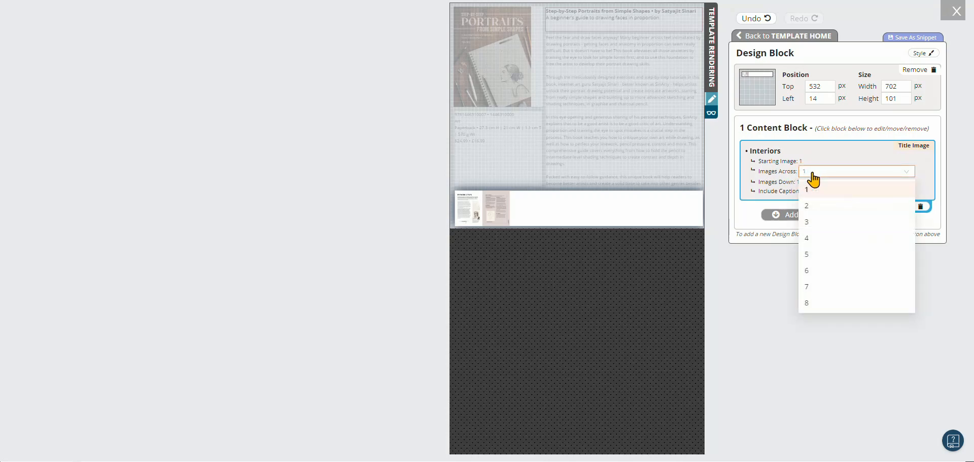
pyautogui.click(814, 244)
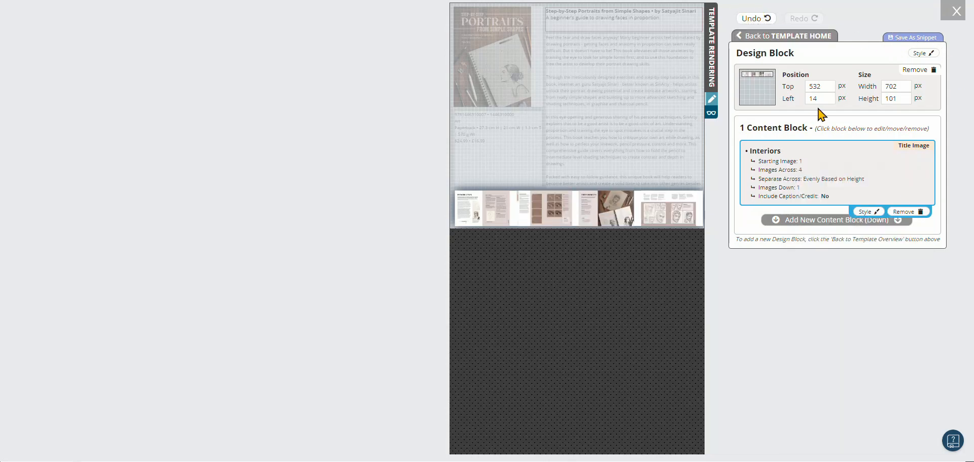
# Set the interiors block's top position to 531 px and close the template editor.
pyautogui.click(825, 88)
pyautogui.press('BackSpace')
pyautogui.write('1')
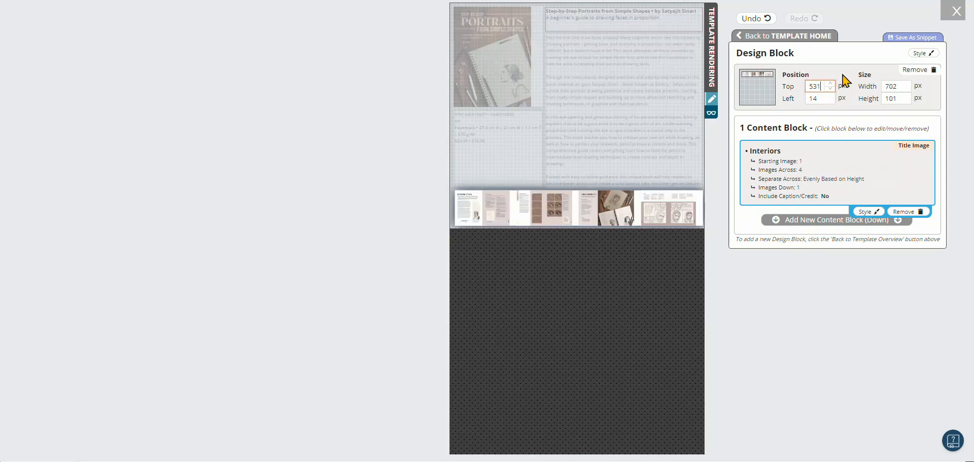
pyautogui.click(954, 11)
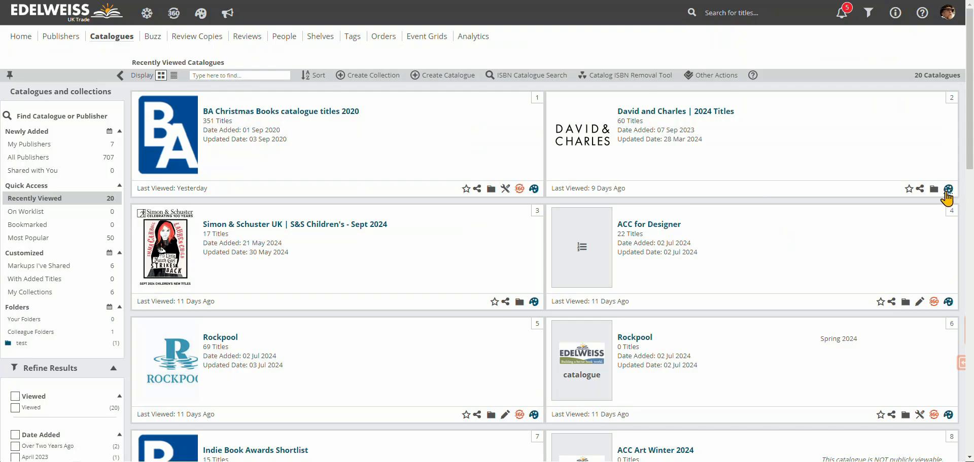
# Create a document named 2 per page from the David and Charles 2024 Titles catalogue, using the 2 per page template as default.
pyautogui.click(947, 190)
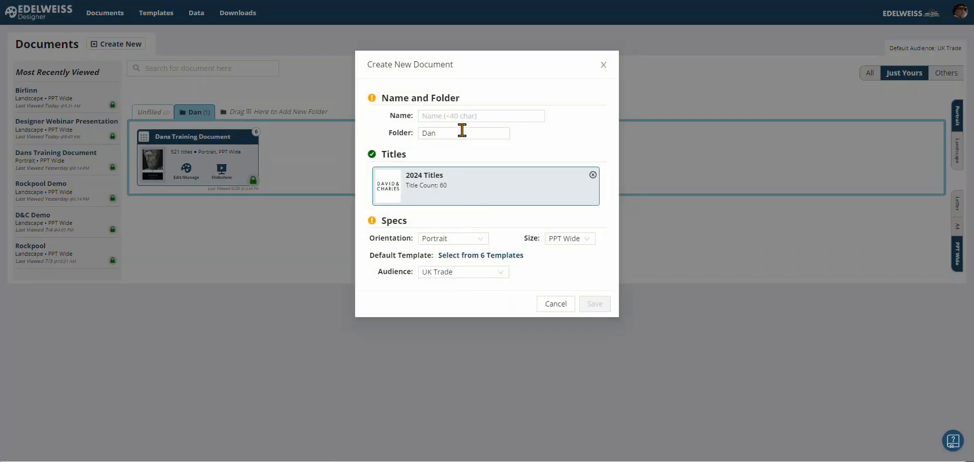
pyautogui.click(467, 116)
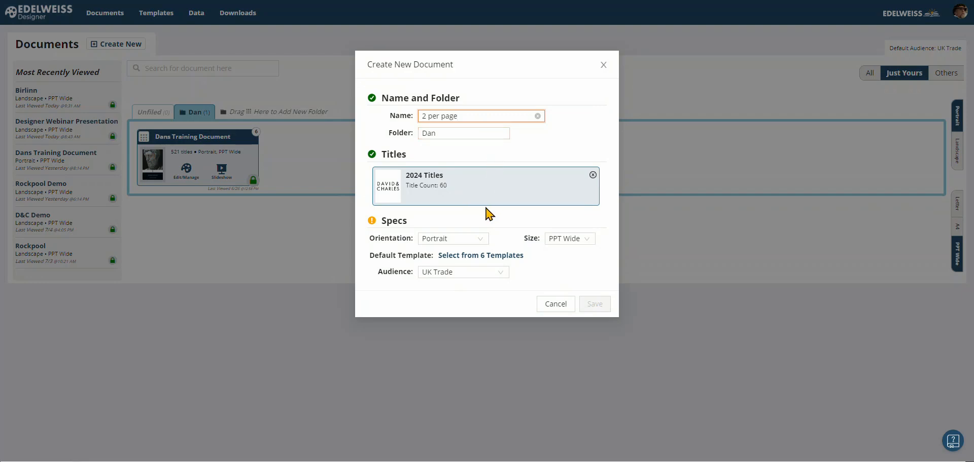
pyautogui.click(467, 256)
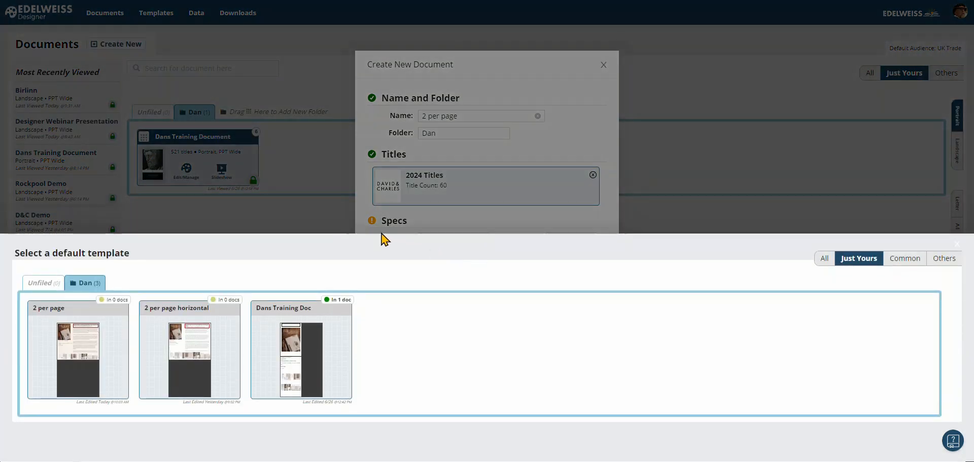
pyautogui.moveTo(60, 340)
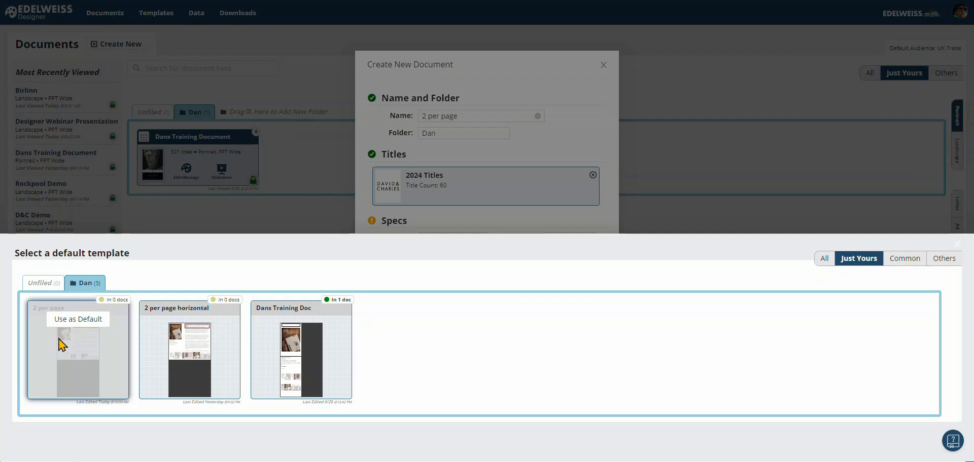
pyautogui.click(78, 319)
pyautogui.click(594, 362)
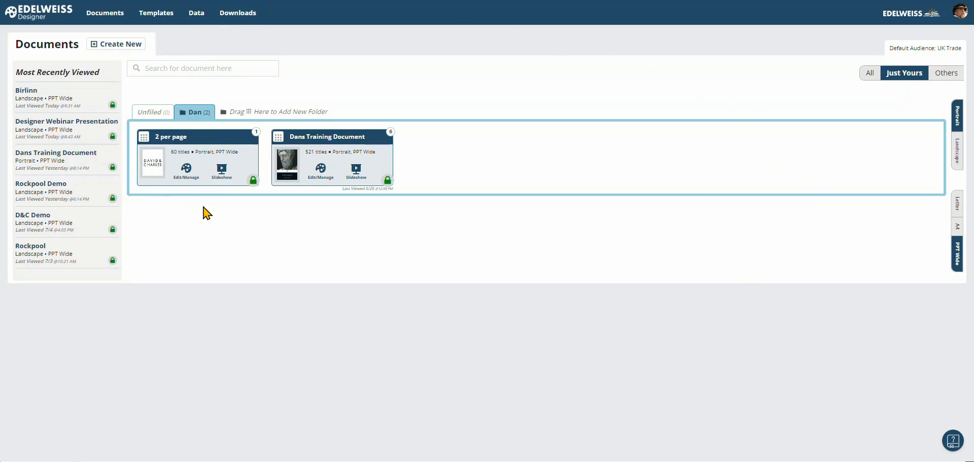
# View the 2 per page document as a slideshow and page forward through its title layouts.
pyautogui.click(215, 173)
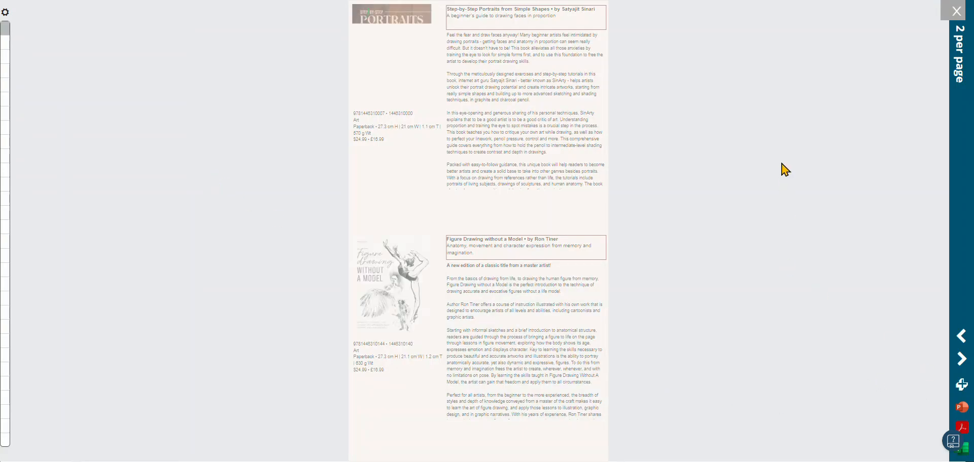
pyautogui.click(960, 361)
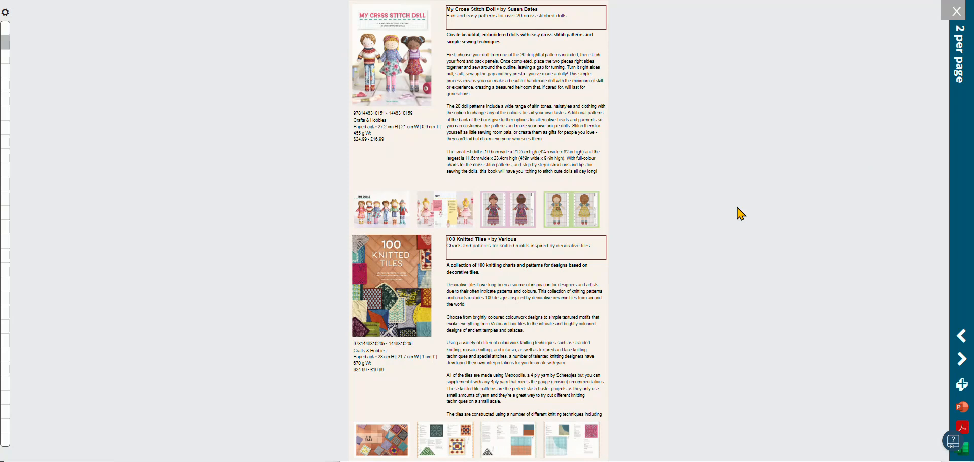
pyautogui.click(960, 367)
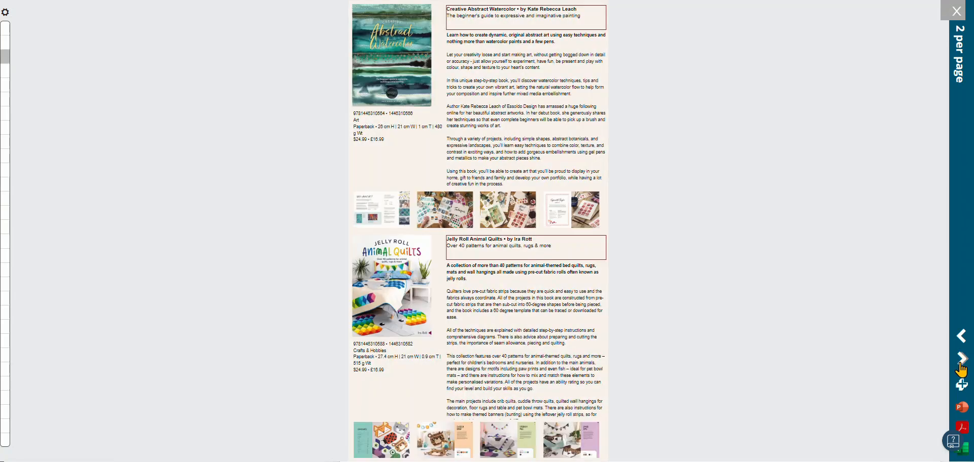
# Close the slideshow and open the 2 per page document's page overview, advancing it to pages 3-6.
pyautogui.click(955, 16)
pyautogui.click(189, 179)
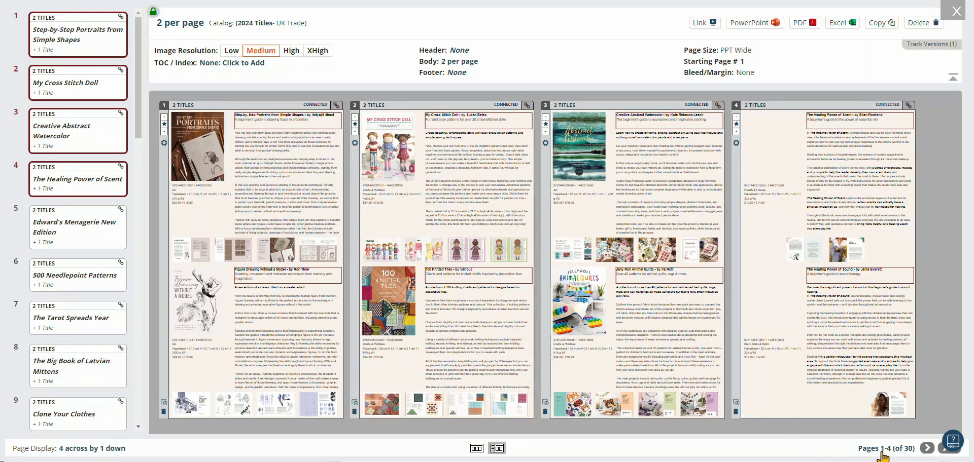
pyautogui.click(926, 449)
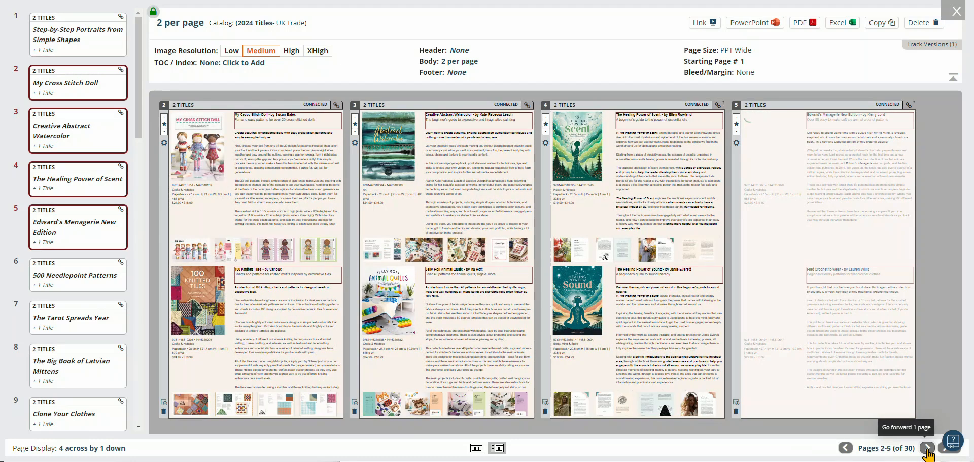
pyautogui.click(926, 449)
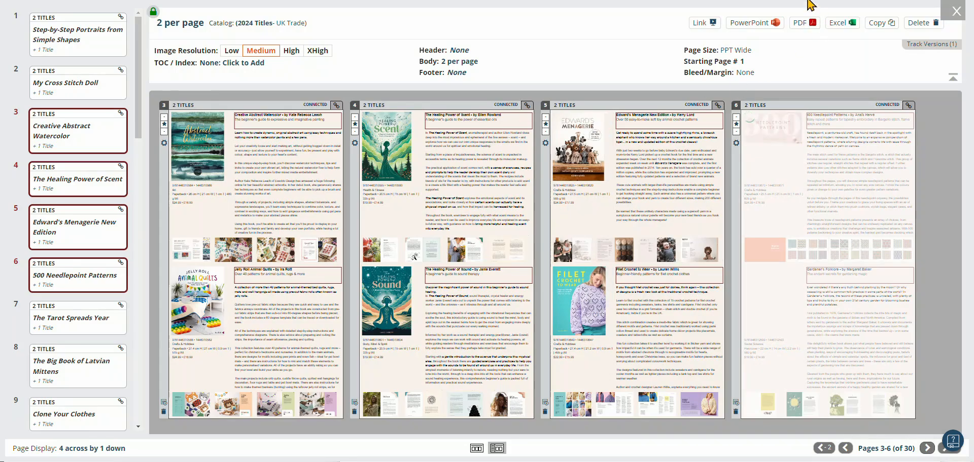
# Enter "th" in the Templates search and view the template library as List, Thumbnail and Tiles.
pyautogui.write('th')
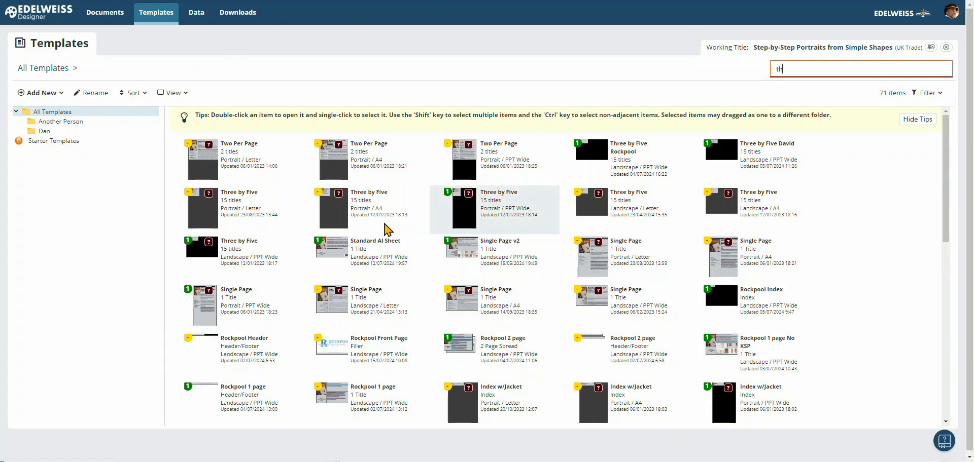
pyautogui.click(133, 92)
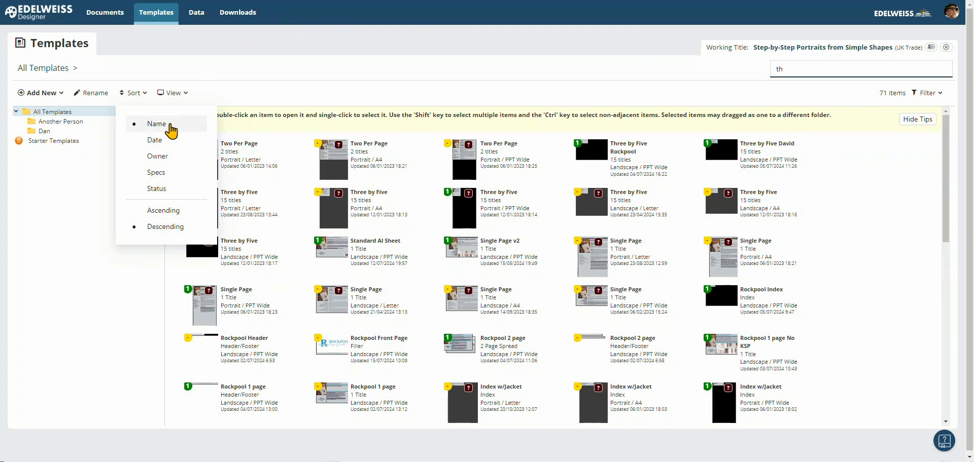
pyautogui.click(184, 93)
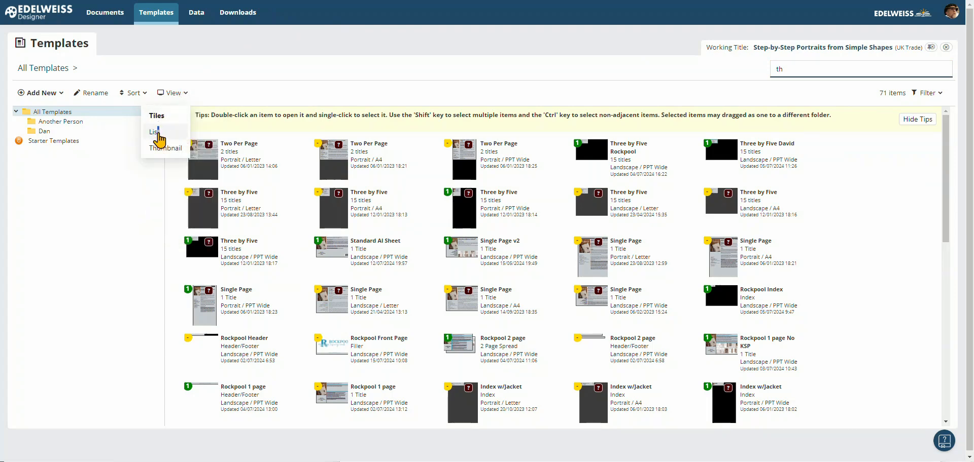
pyautogui.click(158, 133)
pyautogui.click(185, 93)
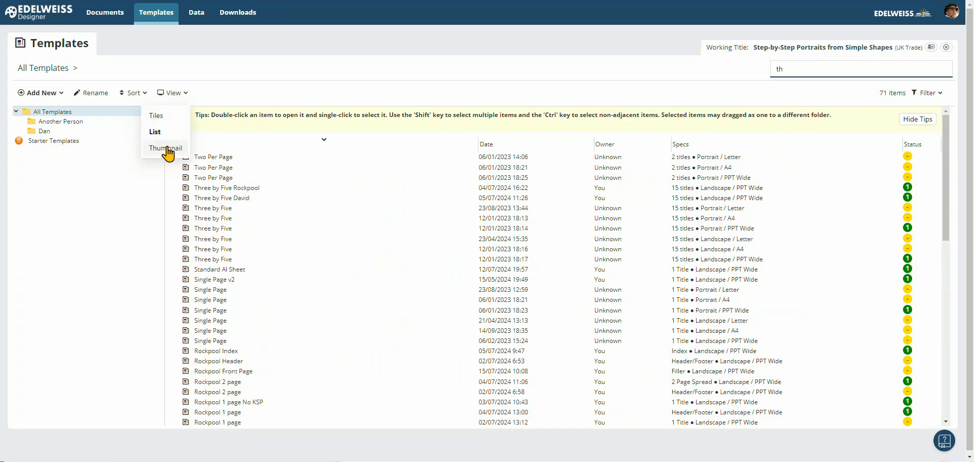
pyautogui.click(166, 148)
pyautogui.click(185, 93)
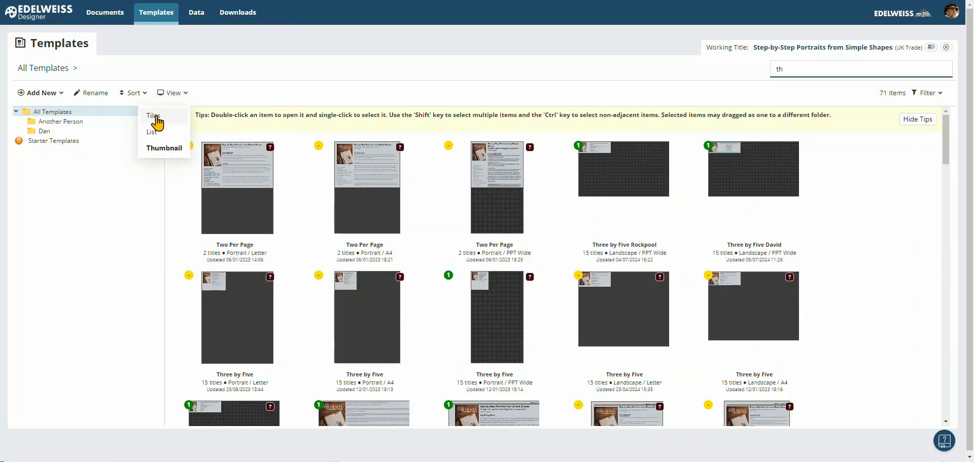
pyautogui.click(159, 118)
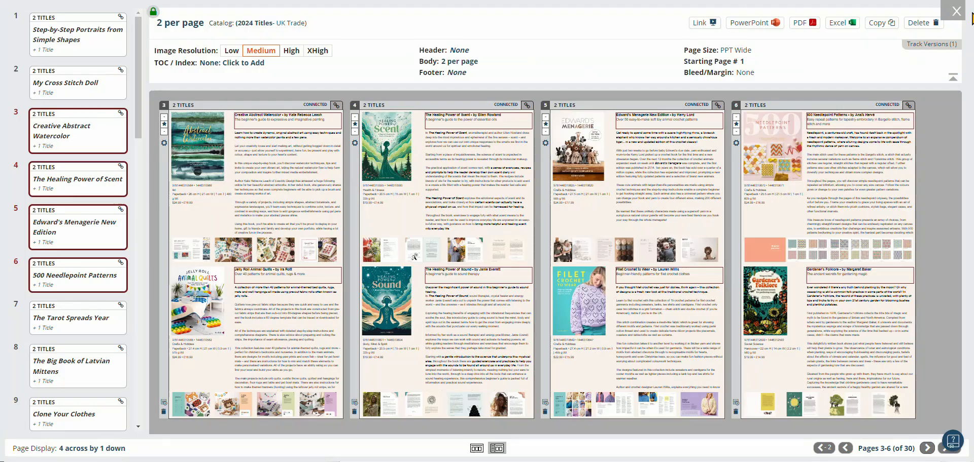
# Close the document, search the Edelweiss Support Center for "designer" and open the Designer Training Page.
pyautogui.click(956, 12)
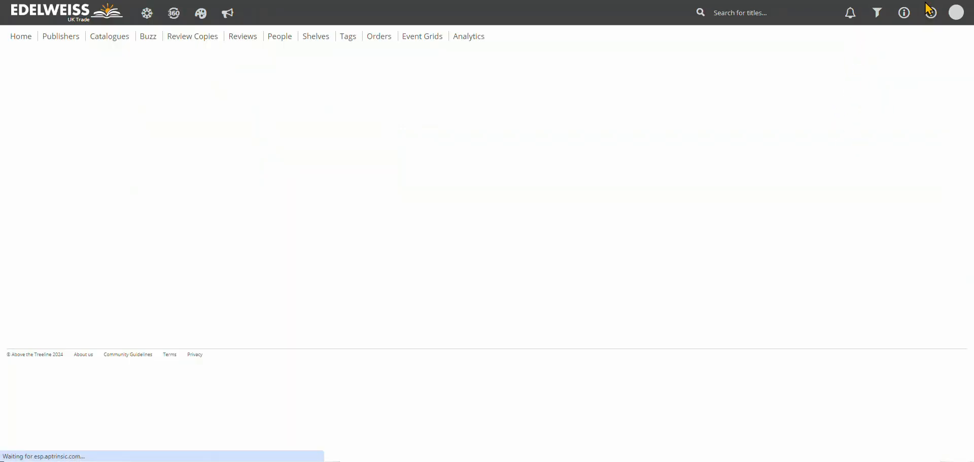
pyautogui.click(938, 15)
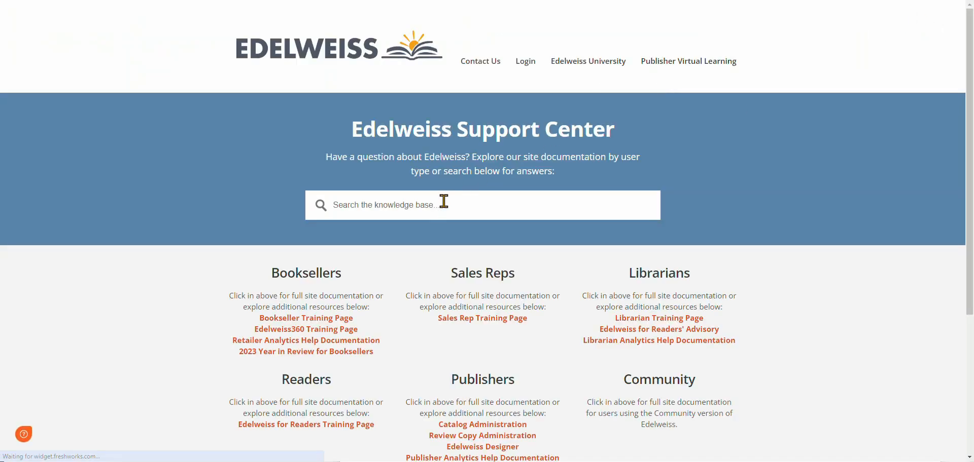
pyautogui.click(445, 201)
pyautogui.write('designer')
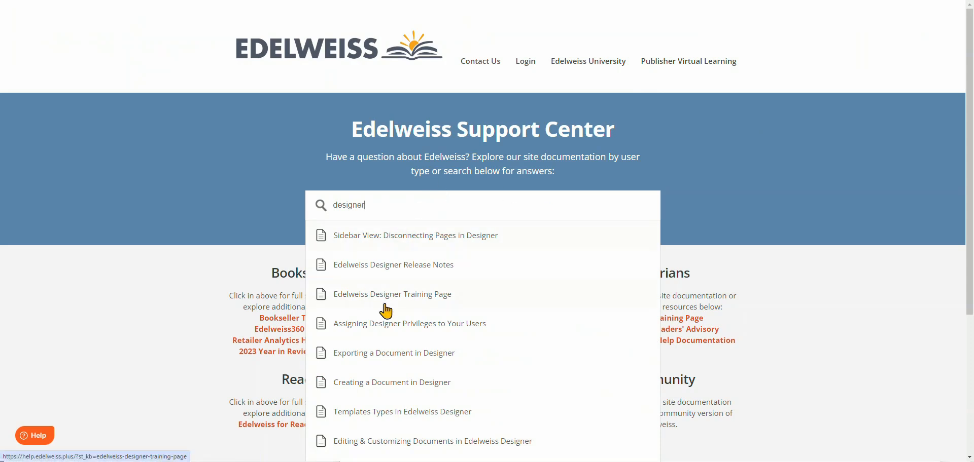
pyautogui.click(427, 303)
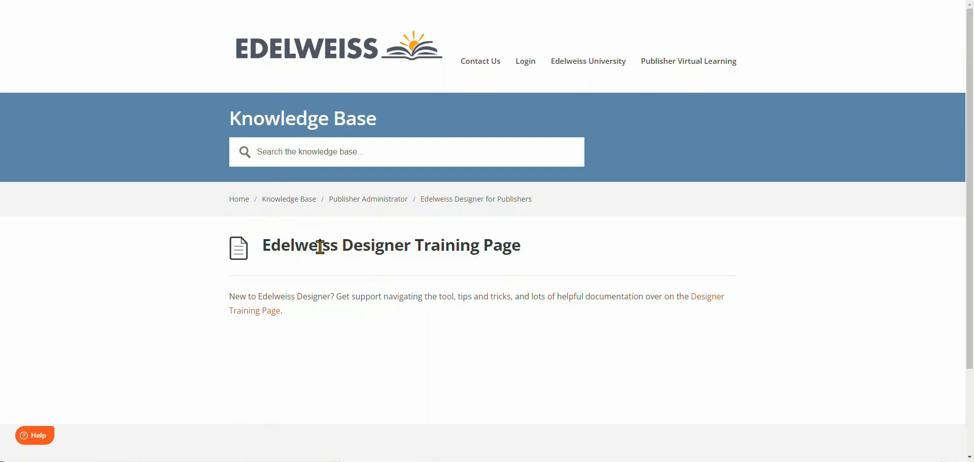
pyautogui.click(242, 319)
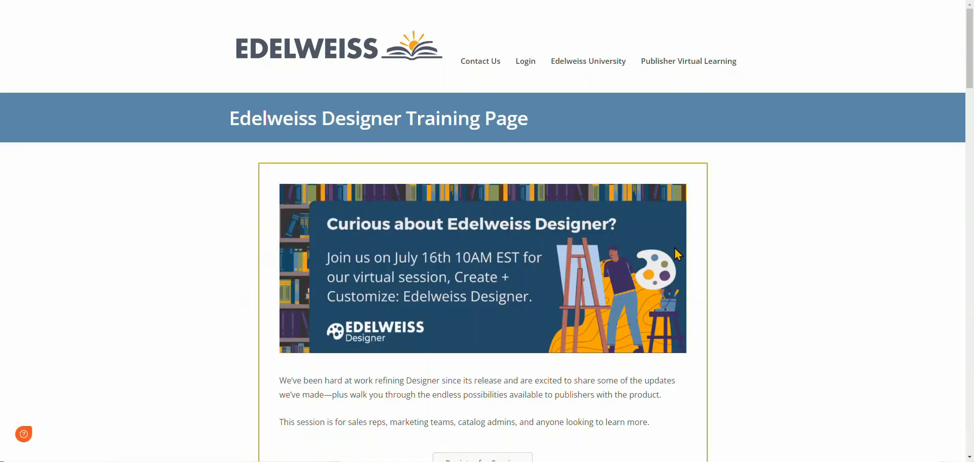
# Look through the training page's help topics from Getting Started to Building Documents.
pyautogui.scroll(-5, 764, 181)
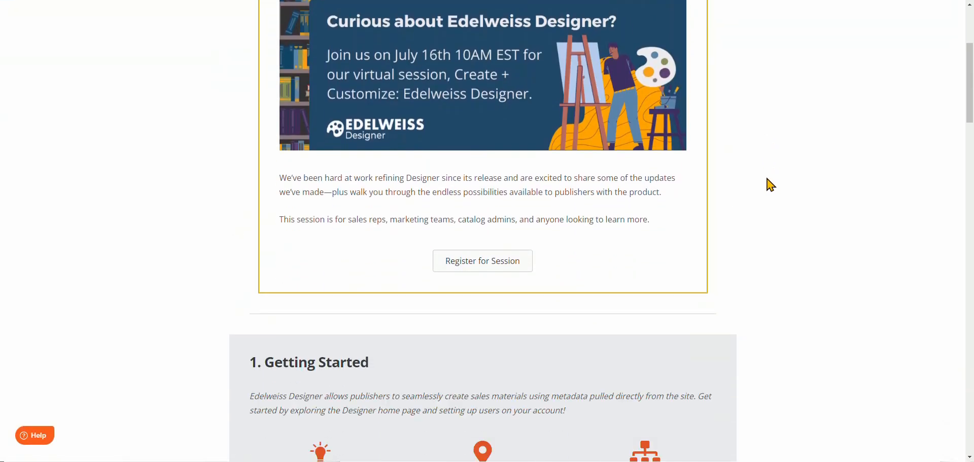
pyautogui.scroll(-7, 773, 188)
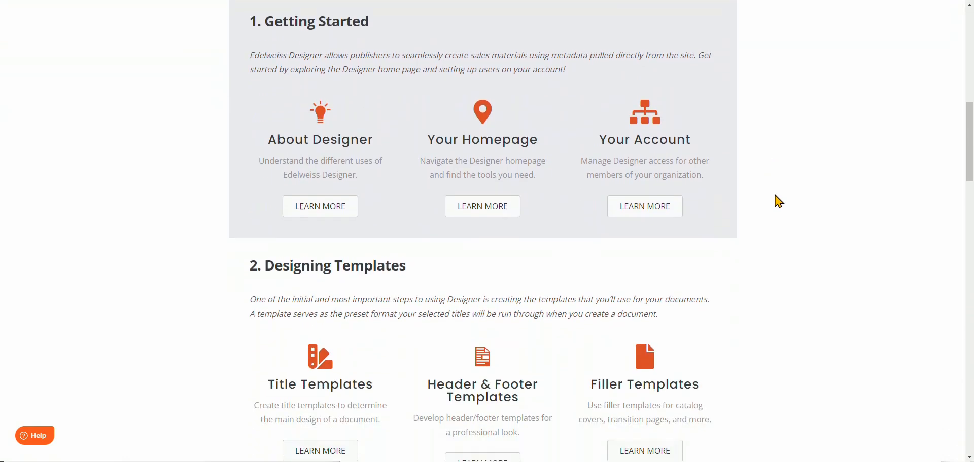
pyautogui.scroll(-8, 778, 202)
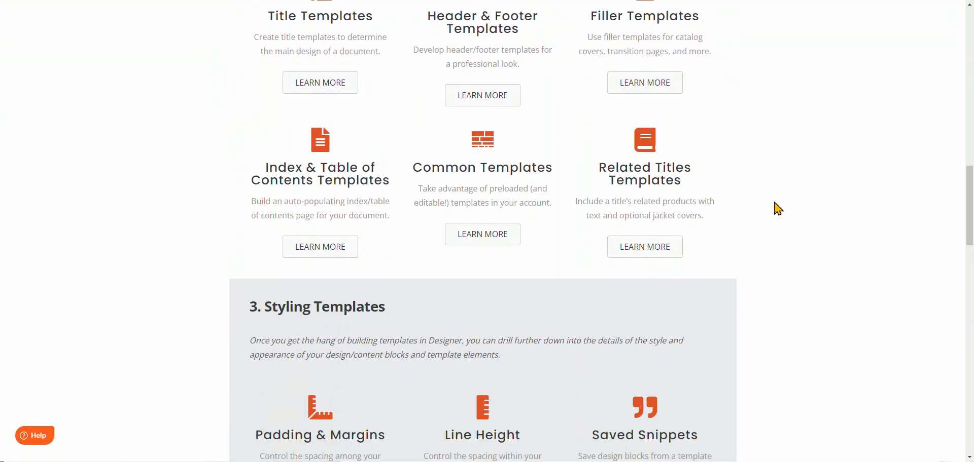
pyautogui.scroll(-9, 776, 204)
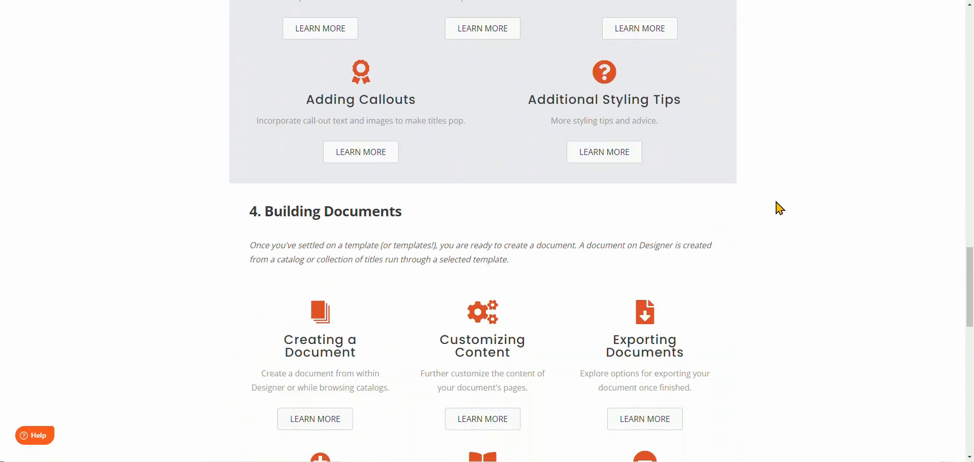